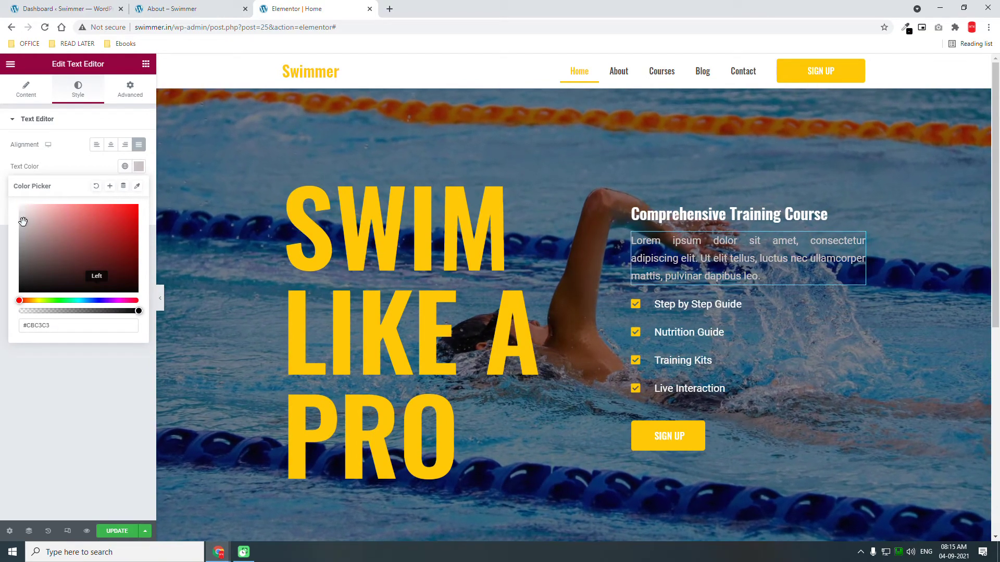
- Set the text colour of the paragraph under Comprehensive Training Course to light grey #CCC8C8
{"action": "left_click", "coordinate": [21, 219]}
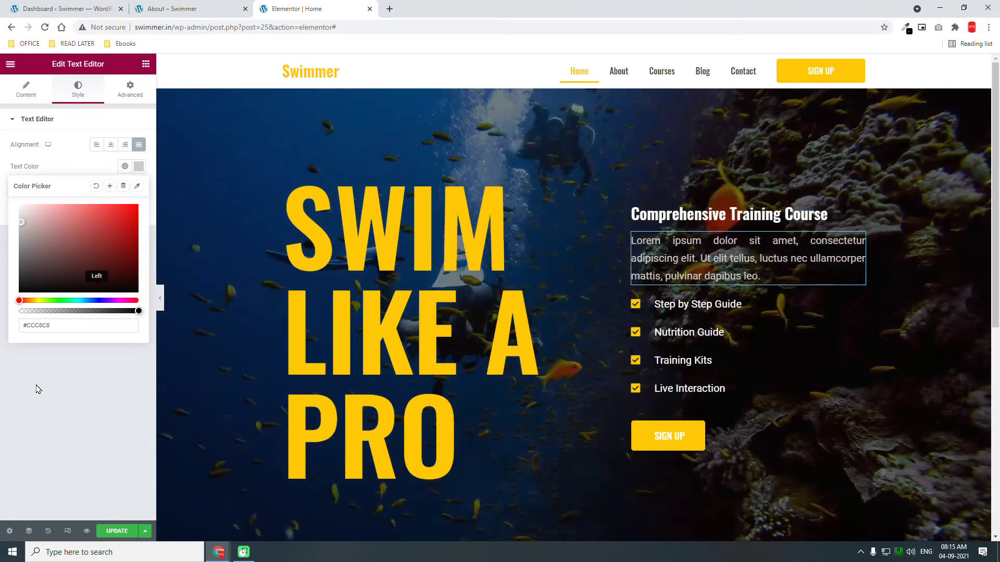
{"action": "left_click", "coordinate": [118, 365]}
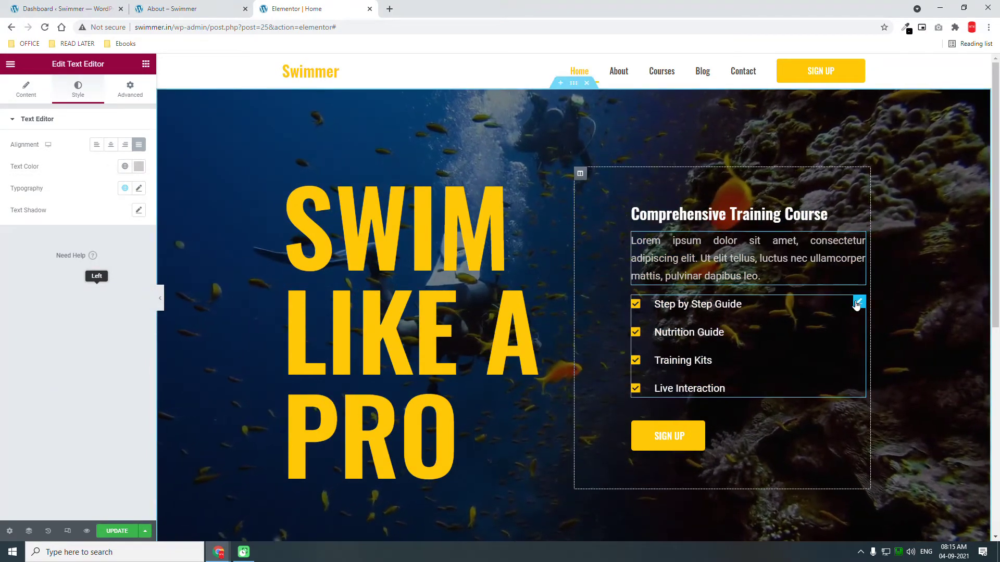
- Set the icon size of the hero section's checklist to 25
{"action": "left_click", "coordinate": [858, 303]}
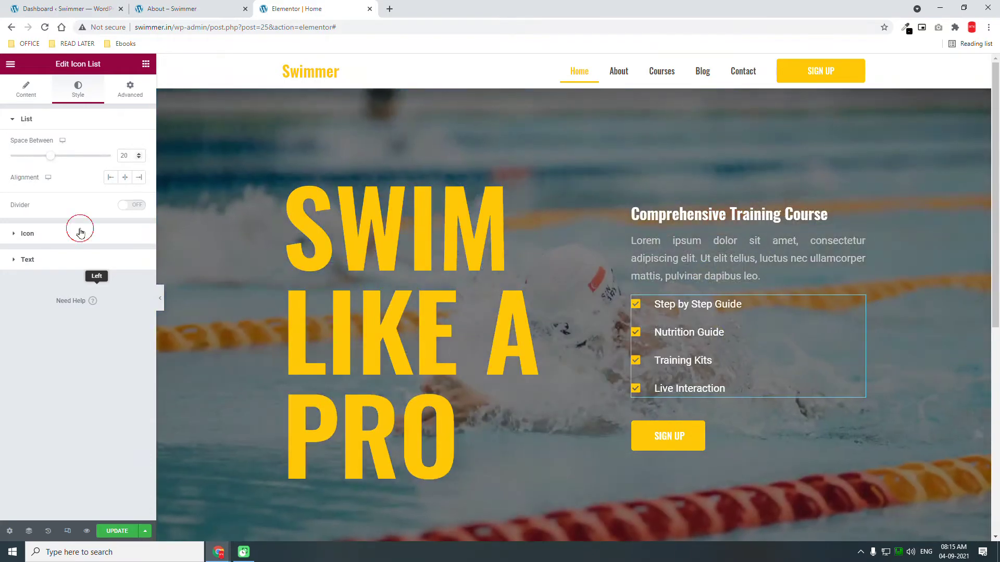
{"action": "left_click", "coordinate": [79, 232]}
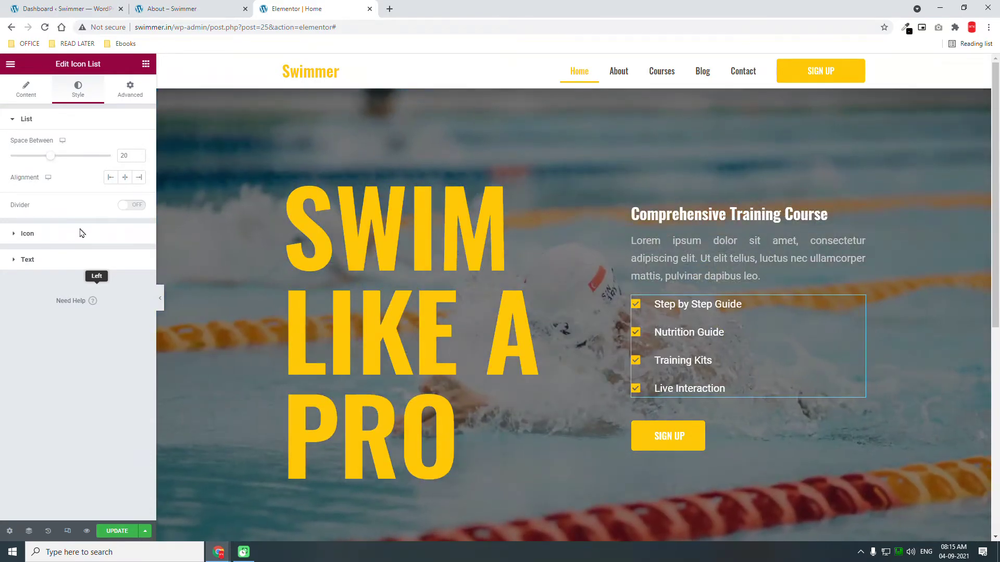
{"action": "left_click", "coordinate": [131, 223]}
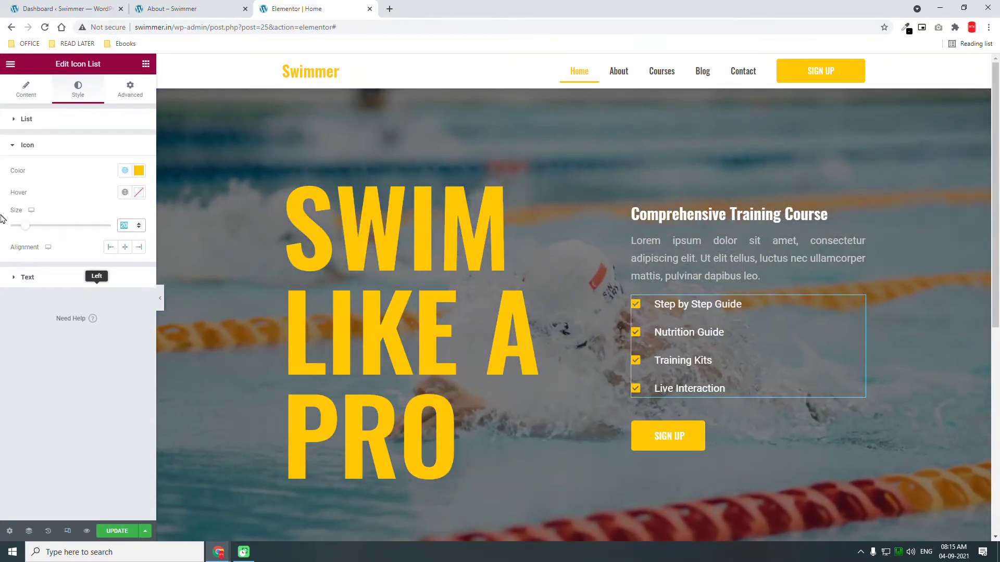
{"action": "type", "text": "25"}
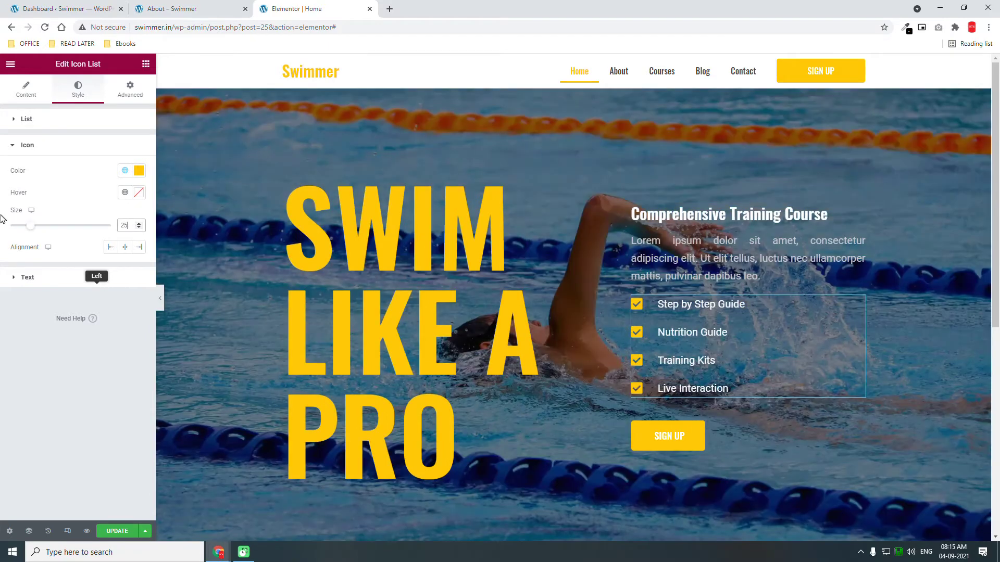
- Set the checklist's text typography size to 25 px
{"action": "left_click", "coordinate": [41, 278]}
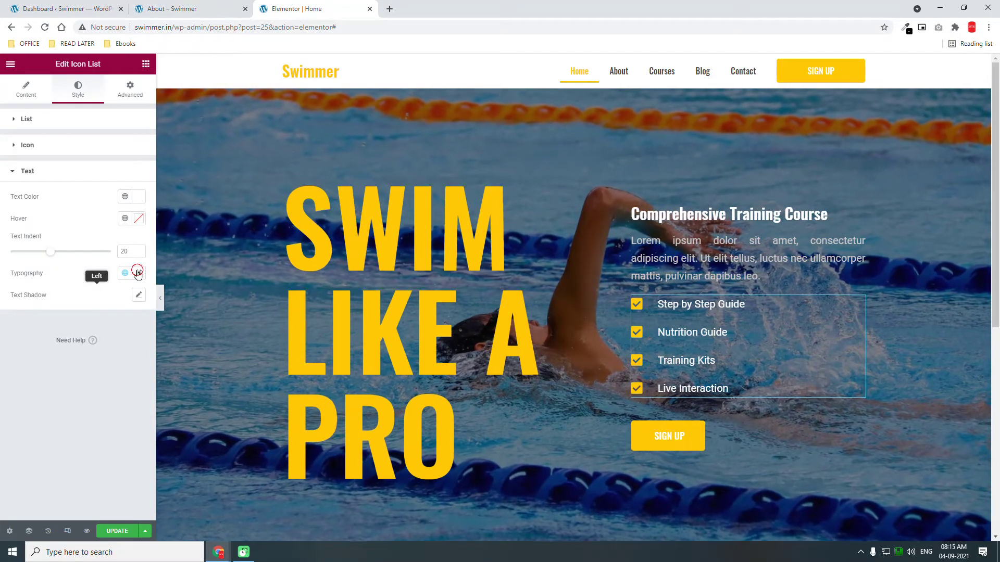
{"action": "left_click", "coordinate": [137, 276]}
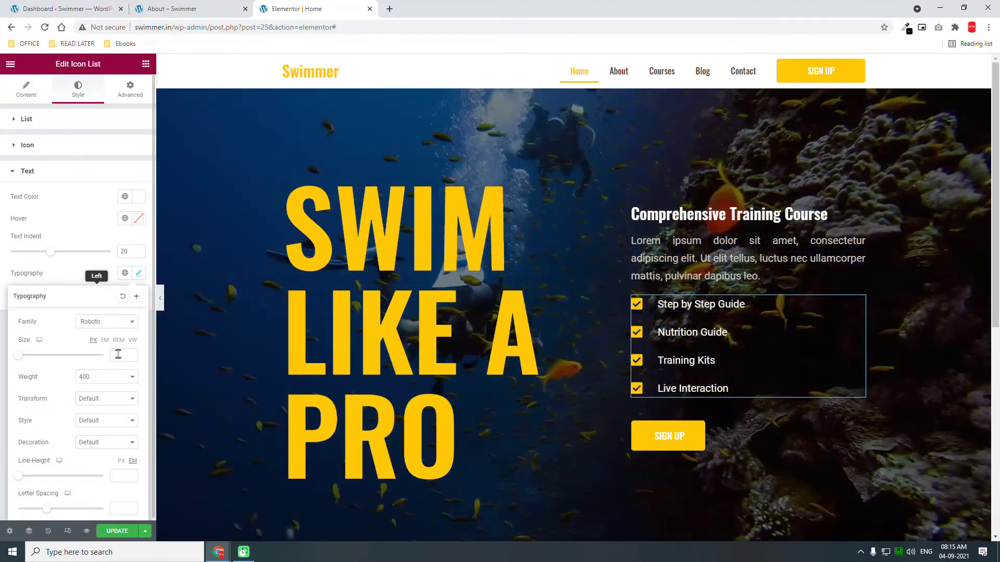
{"action": "left_click", "coordinate": [118, 354]}
{"action": "type", "text": "12"}
{"action": "key", "text": "BackSpace"}
{"action": "key", "text": "BackSpace"}
{"action": "type", "text": "25"}
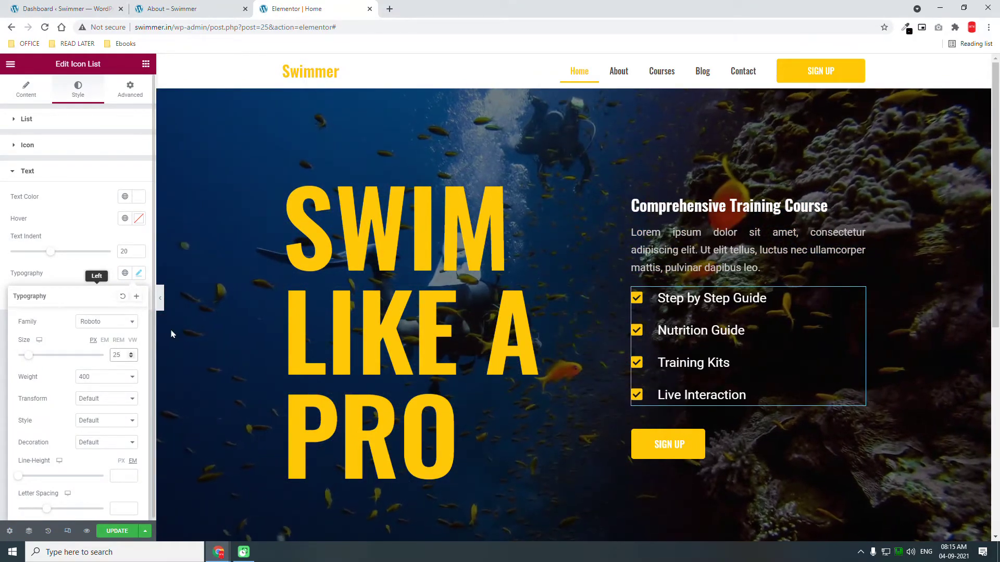
- Preview the hero section at full width with the editing panel hidden, and save the page update
{"action": "left_click", "coordinate": [161, 299]}
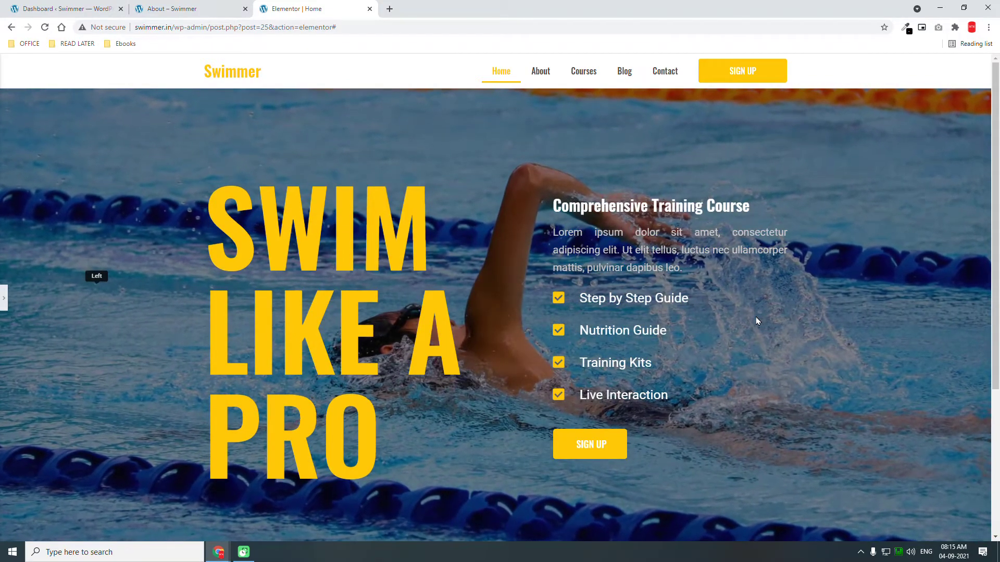
{"action": "scroll", "coordinate": [723, 322], "scroll_direction": "down", "scroll_amount": 2}
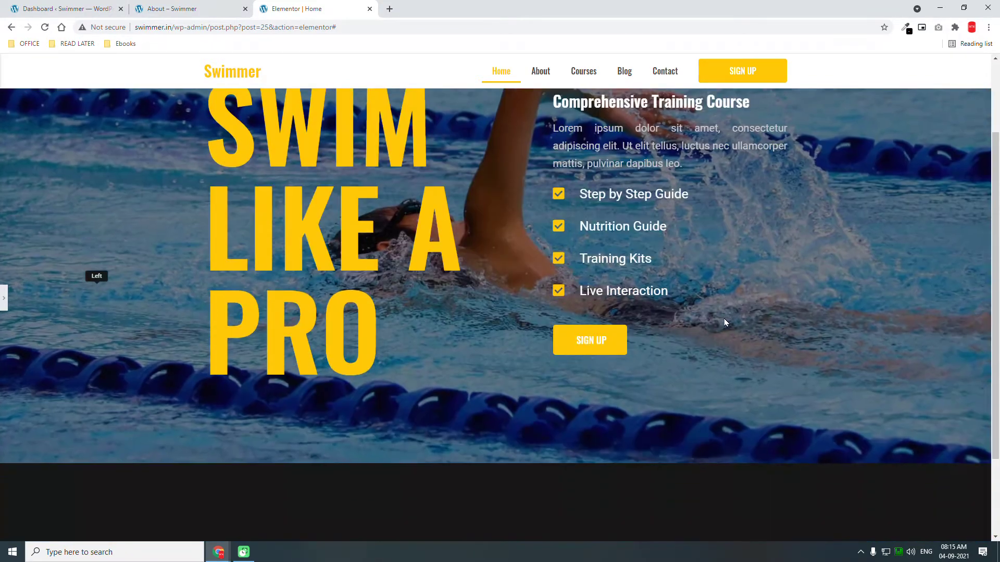
{"action": "scroll", "coordinate": [724, 323], "scroll_direction": "up", "scroll_amount": 2}
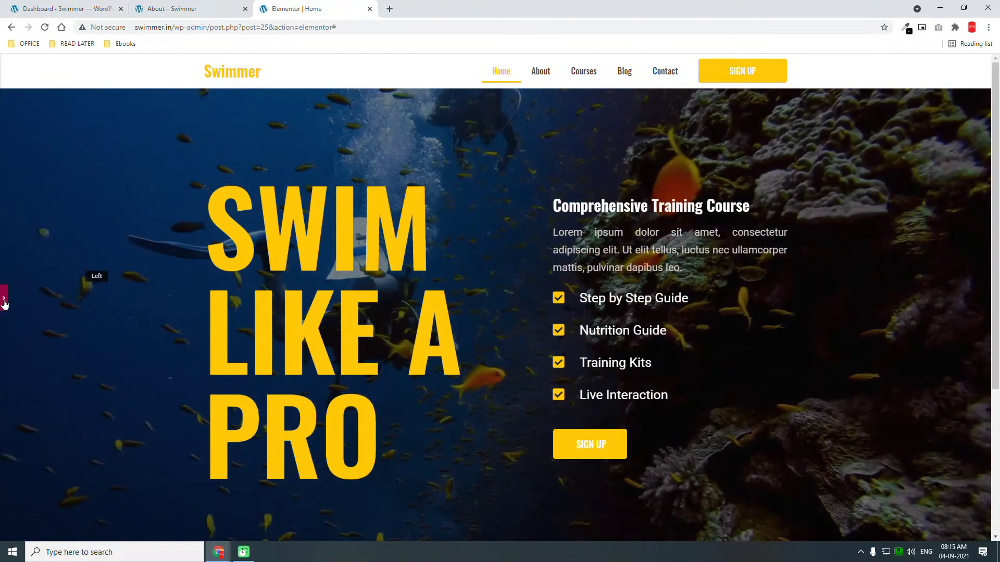
{"action": "left_click", "coordinate": [4, 298]}
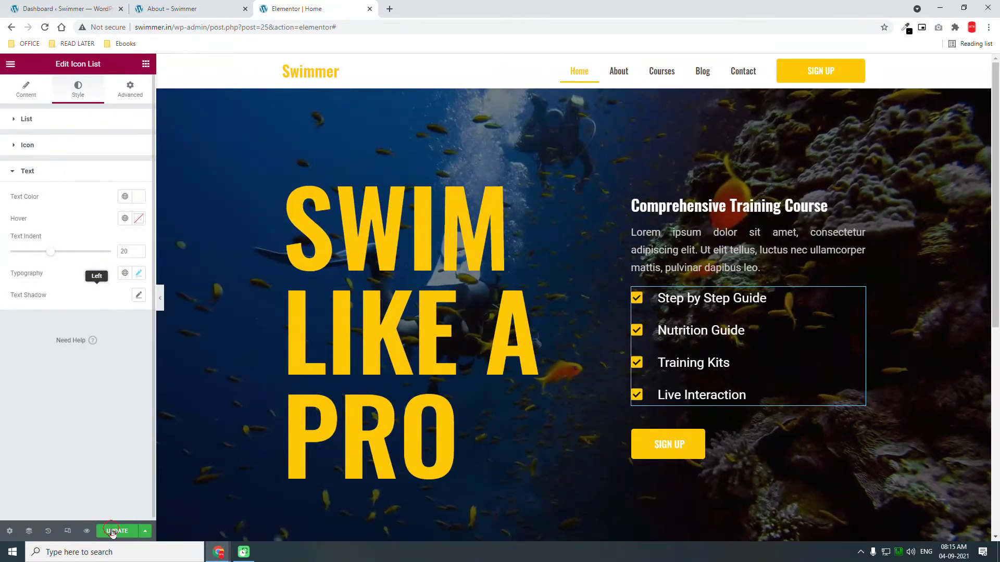
{"action": "left_click", "coordinate": [115, 529]}
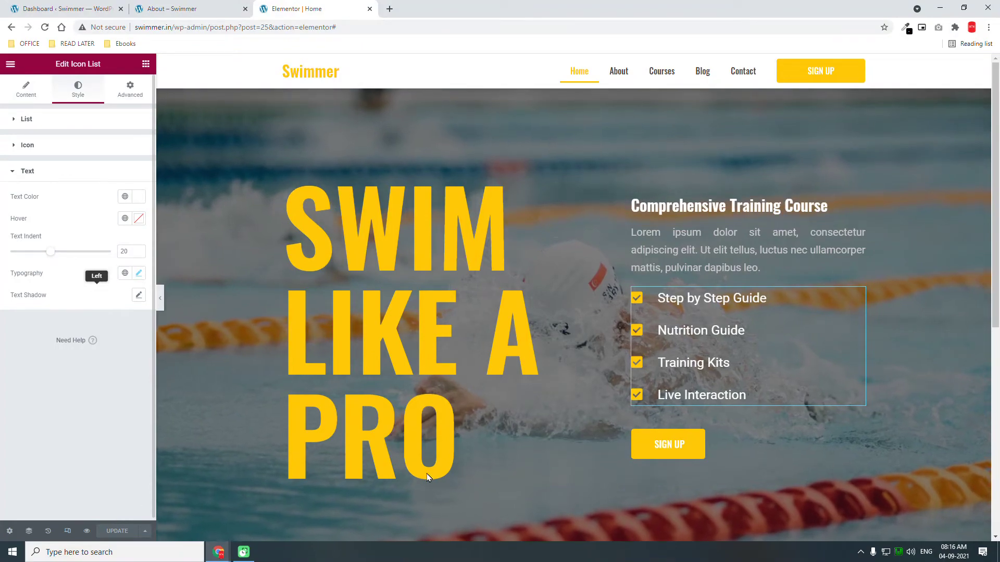
- Add a new single-column section below the hero section
{"action": "scroll", "coordinate": [645, 263], "scroll_direction": "down", "scroll_amount": 5}
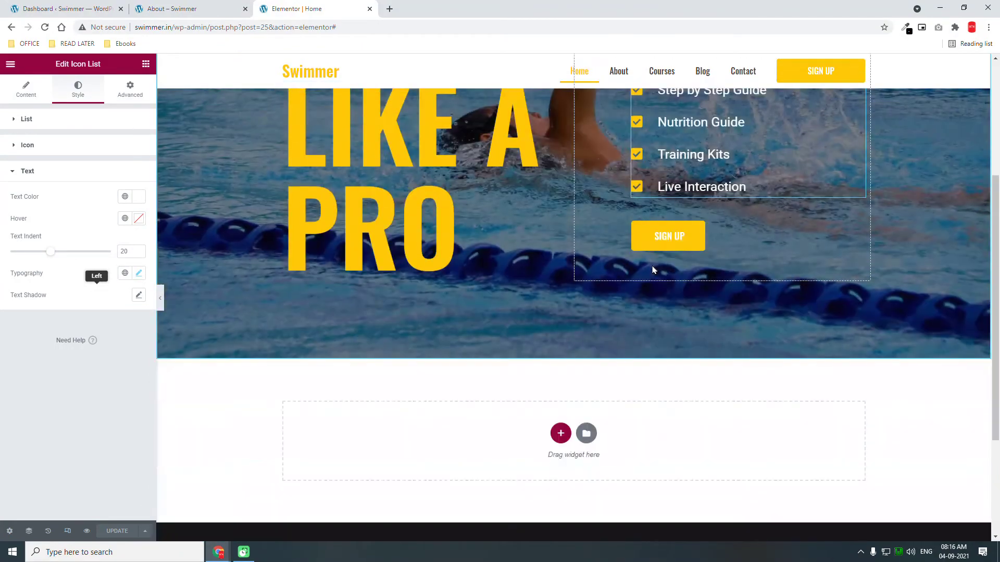
{"action": "scroll", "coordinate": [653, 271], "scroll_direction": "up", "scroll_amount": 5}
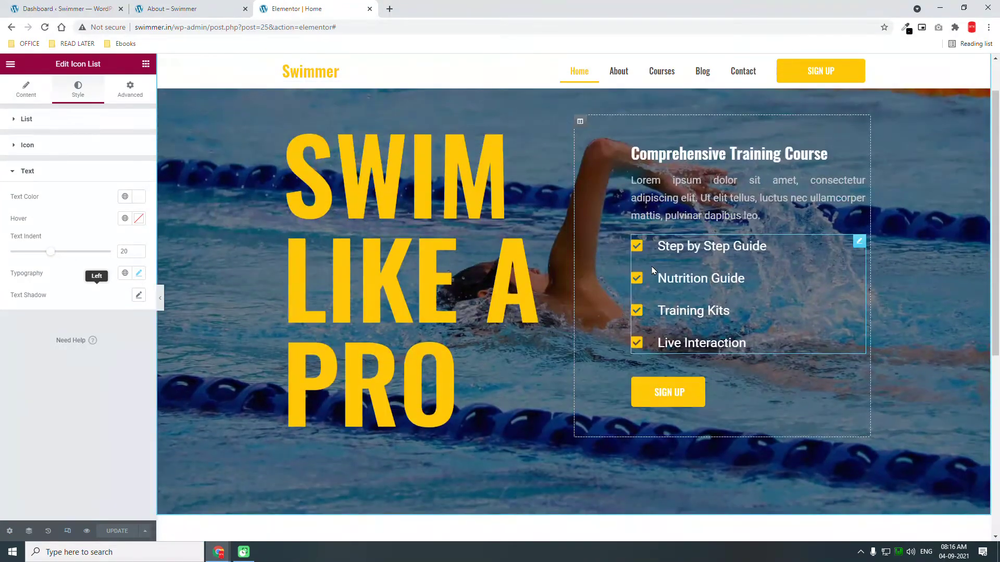
{"action": "scroll", "coordinate": [653, 271], "scroll_direction": "down", "scroll_amount": 3}
{"action": "scroll", "coordinate": [652, 273], "scroll_direction": "down", "scroll_amount": 3}
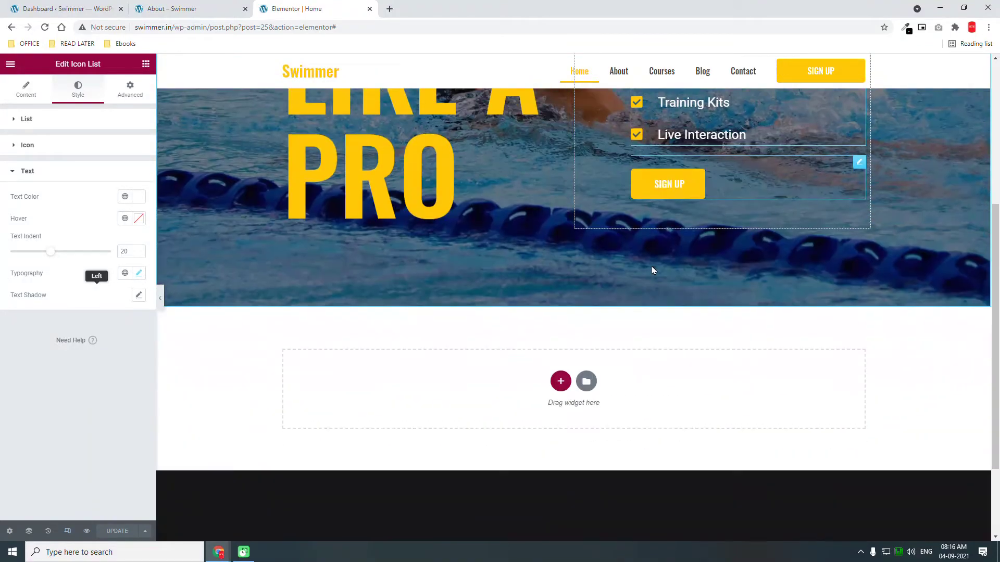
{"action": "left_click", "coordinate": [561, 329]}
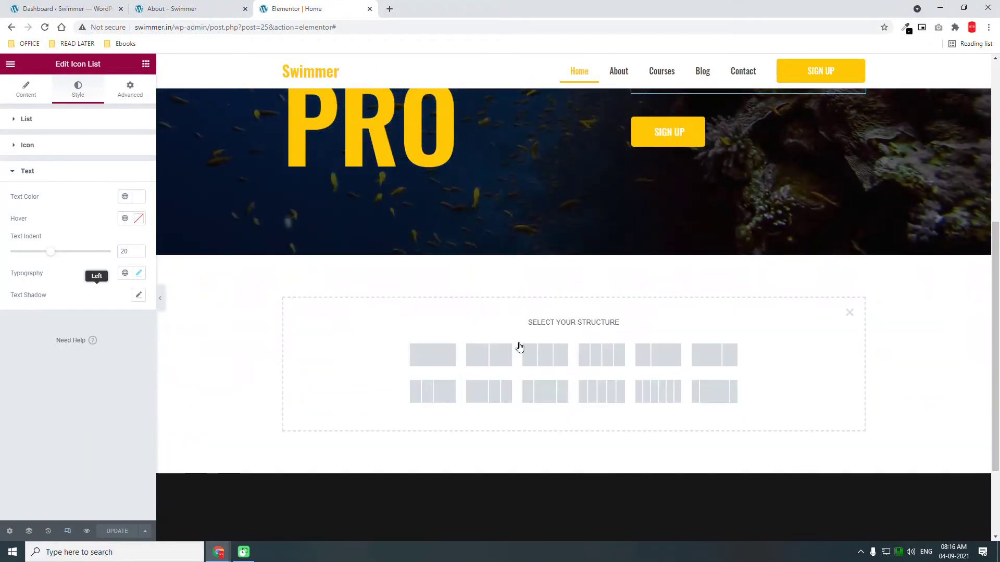
{"action": "left_click", "coordinate": [441, 366]}
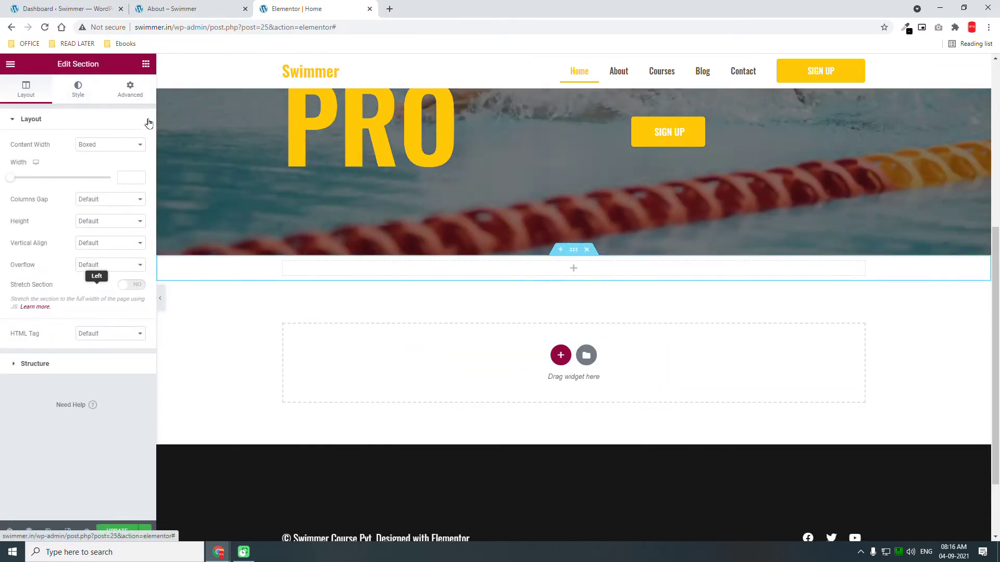
- Set the new section's top and bottom padding to 150 px each
{"action": "left_click", "coordinate": [129, 88]}
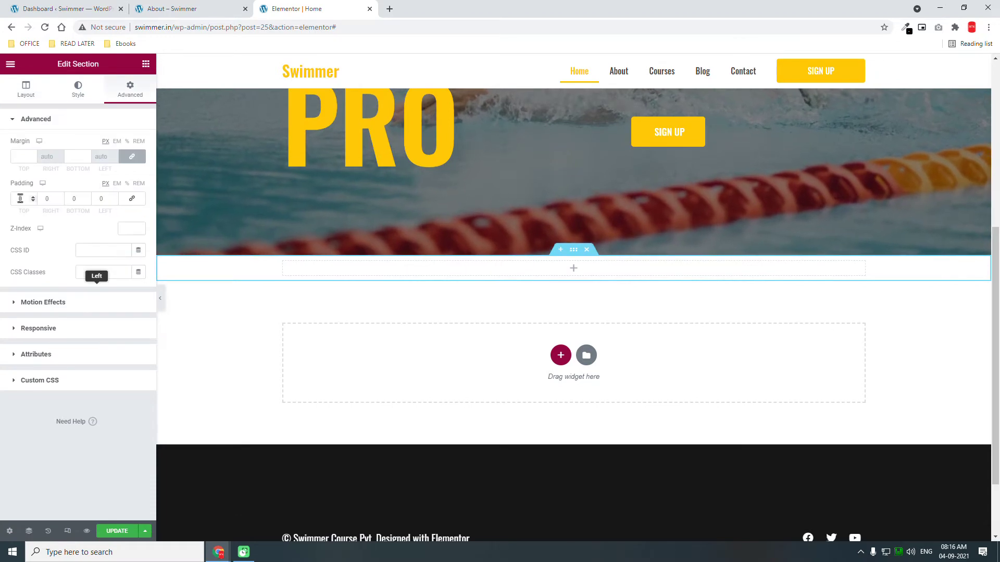
{"action": "type", "text": "150"}
{"action": "key", "text": "Tab"}
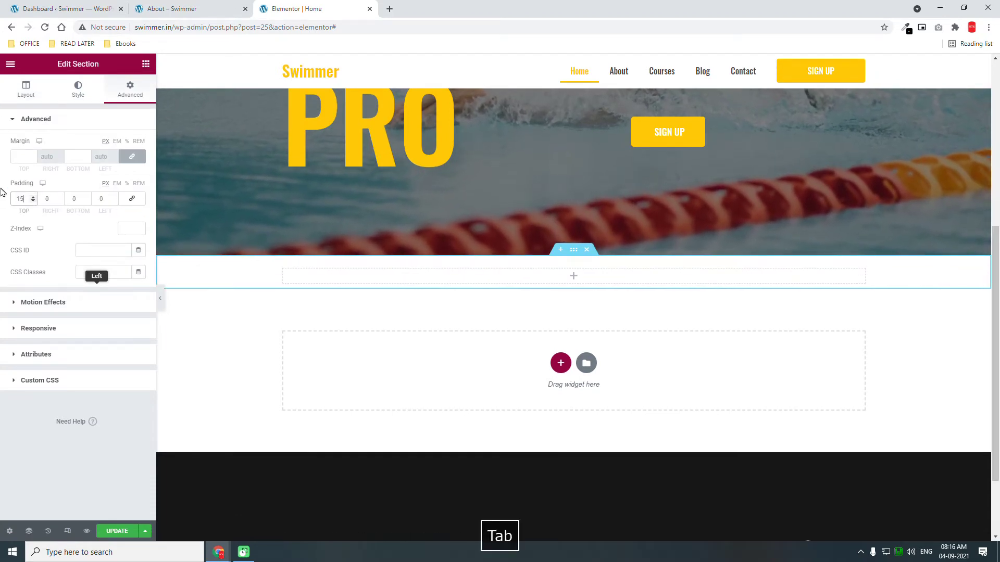
{"action": "key", "text": "Tab"}
{"action": "type", "text": "150"}
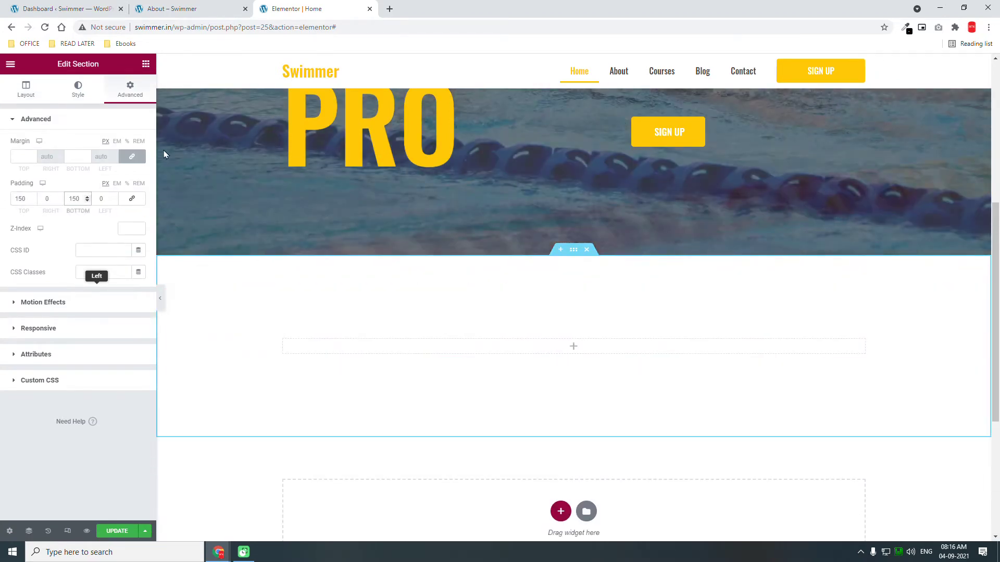
- Add a Heading widget to the new section and centre it
{"action": "left_click", "coordinate": [146, 64]}
{"action": "left_click_drag", "start_coordinate": [121, 164], "coordinate": [618, 341]}
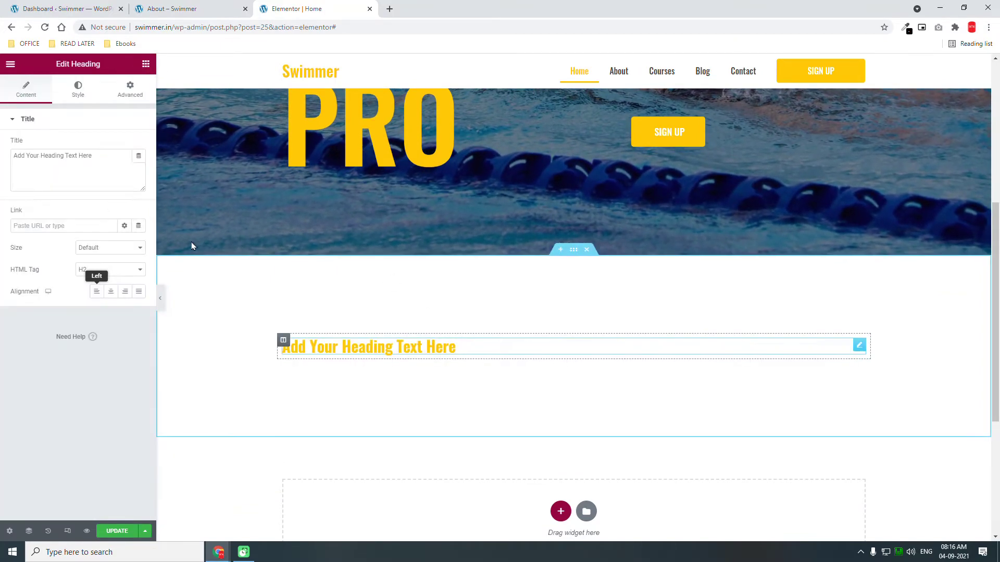
{"action": "left_click", "coordinate": [110, 291]}
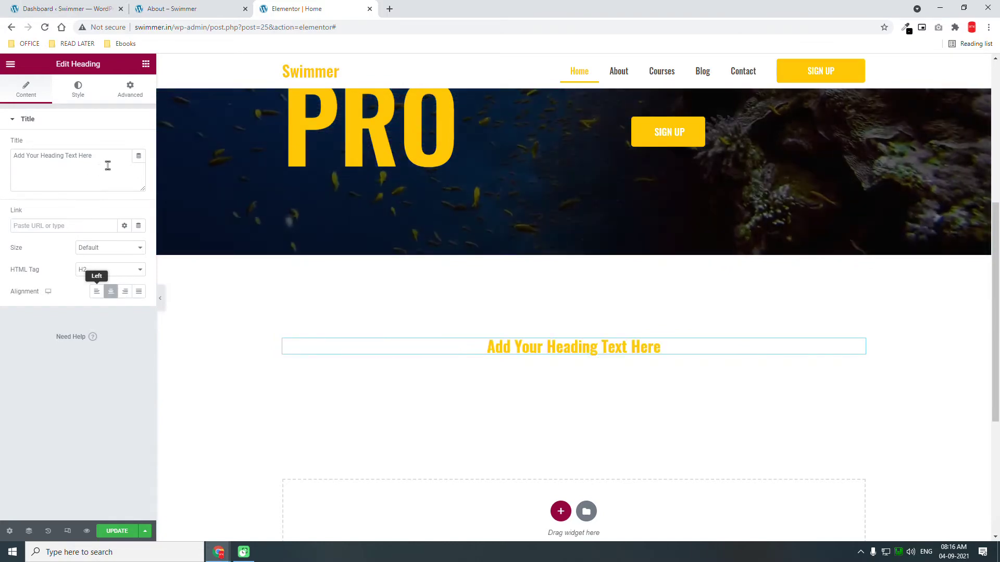
- Replace the new heading's placeholder title with "Popular Courses"
{"action": "left_click_drag", "start_coordinate": [102, 156], "coordinate": [3, 167]}
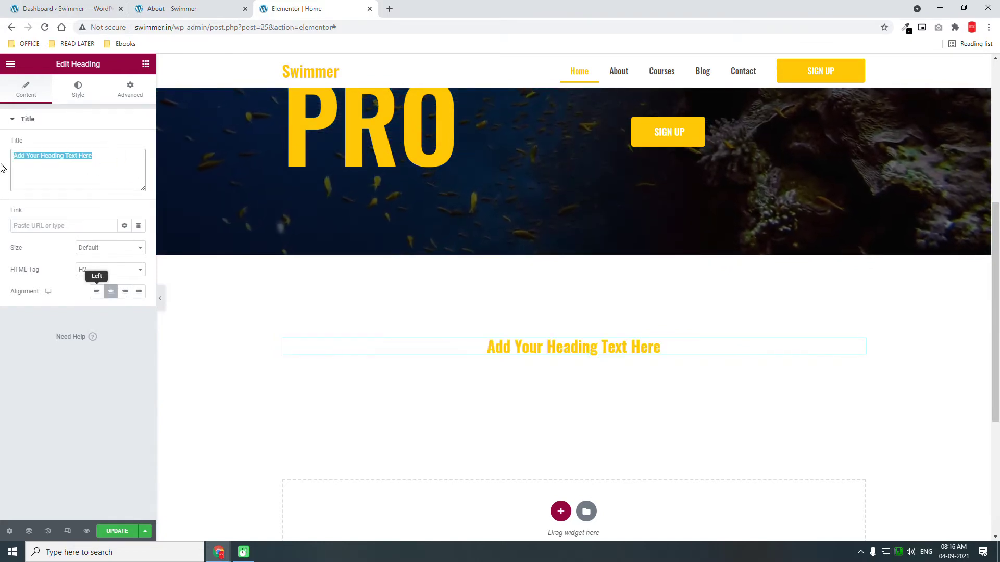
{"action": "type", "text": "po"}
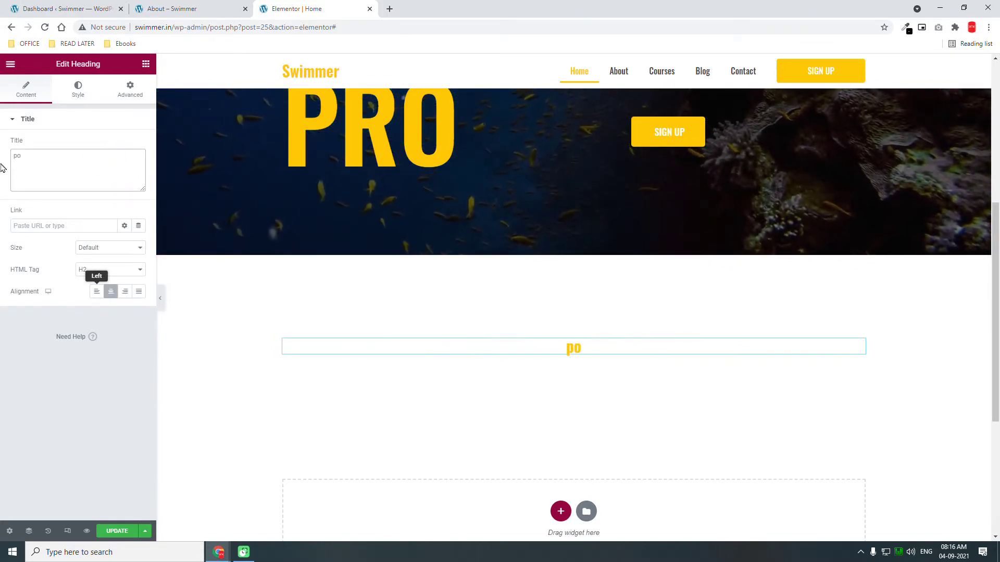
{"action": "key", "text": "BackSpace"}
{"action": "key", "text": "BackSpace"}
{"action": "type", "text": "Popu"}
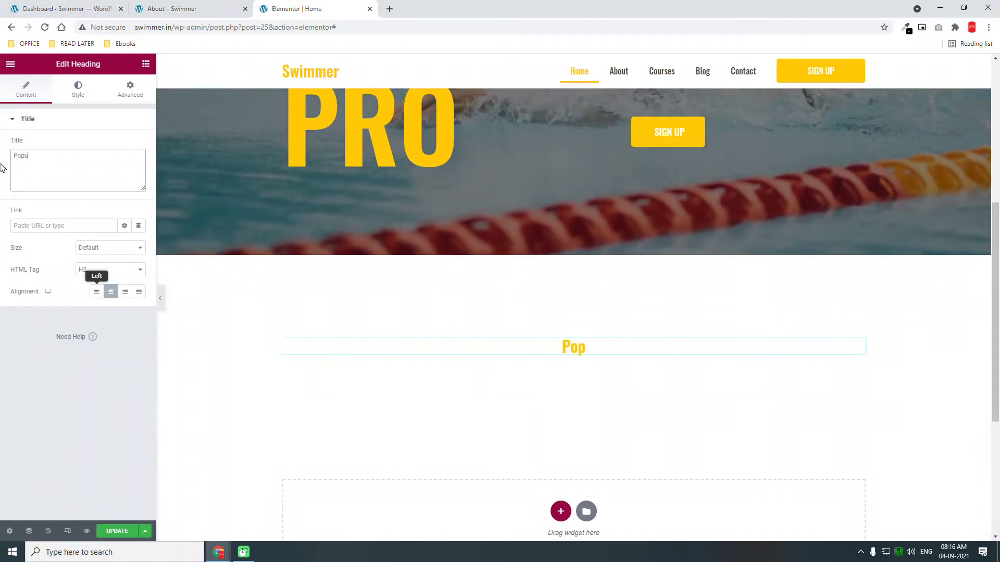
{"action": "type", "text": "ses"}
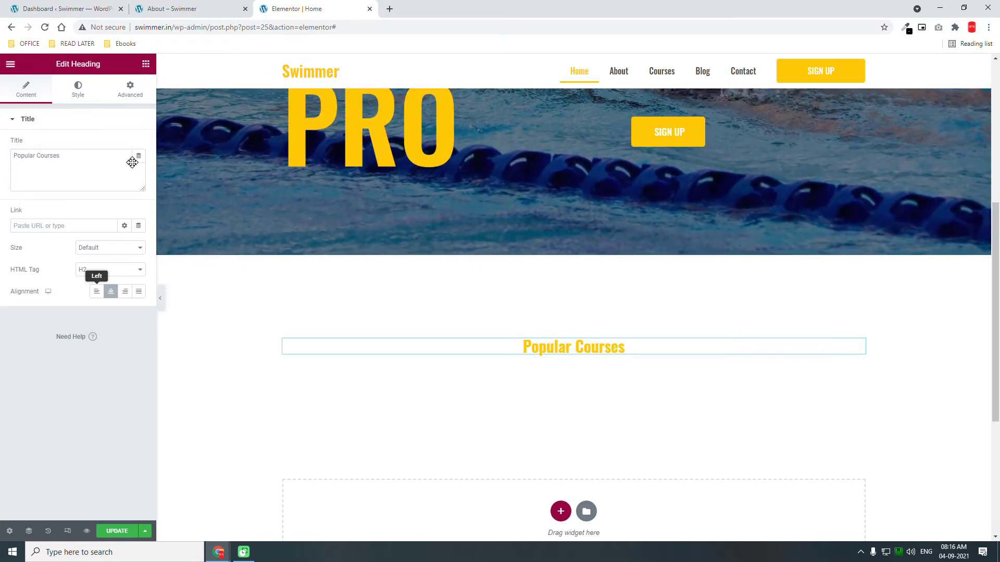
- Add a Text Editor widget below the Popular Courses heading and centre its text
{"action": "left_click", "coordinate": [146, 64]}
{"action": "left_click_drag", "start_coordinate": [116, 209], "coordinate": [598, 352]}
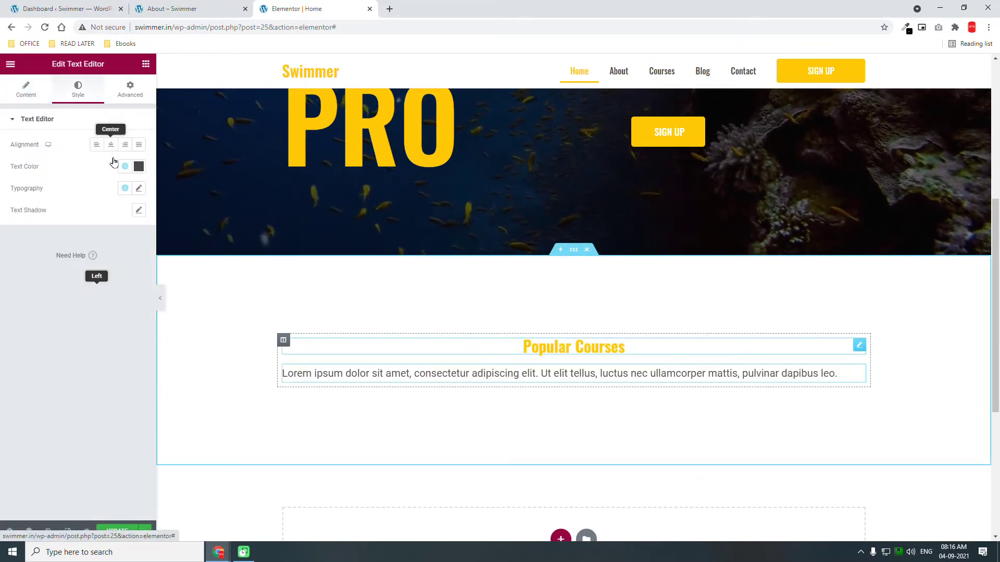
{"action": "left_click", "coordinate": [111, 145]}
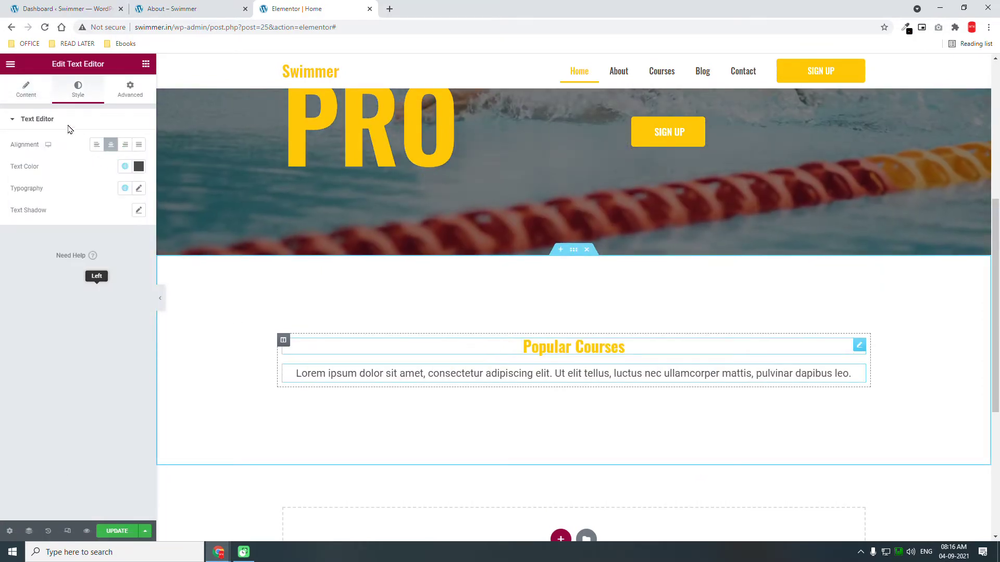
- Replace the text editor's placeholder paragraph with "Courses you might be interested to learn."
{"action": "left_click", "coordinate": [31, 102]}
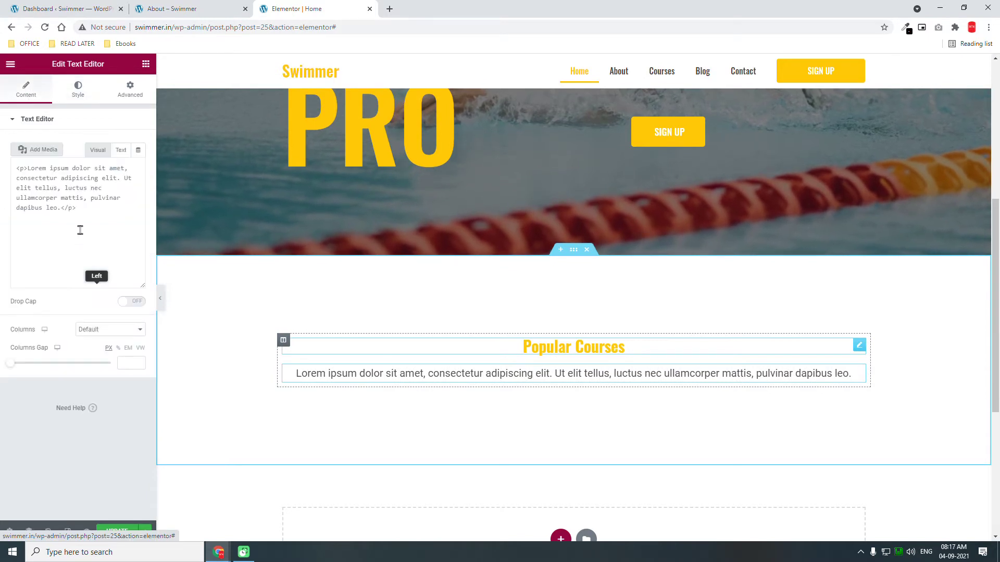
{"action": "left_click", "coordinate": [78, 227]}
{"action": "key", "text": "ctrl+a"}
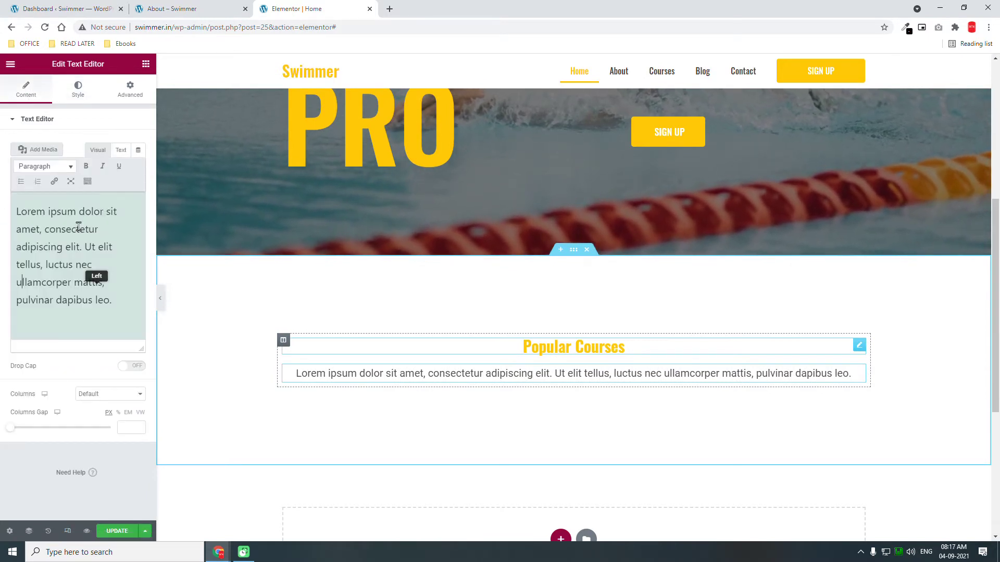
{"action": "key", "text": "BackSpace"}
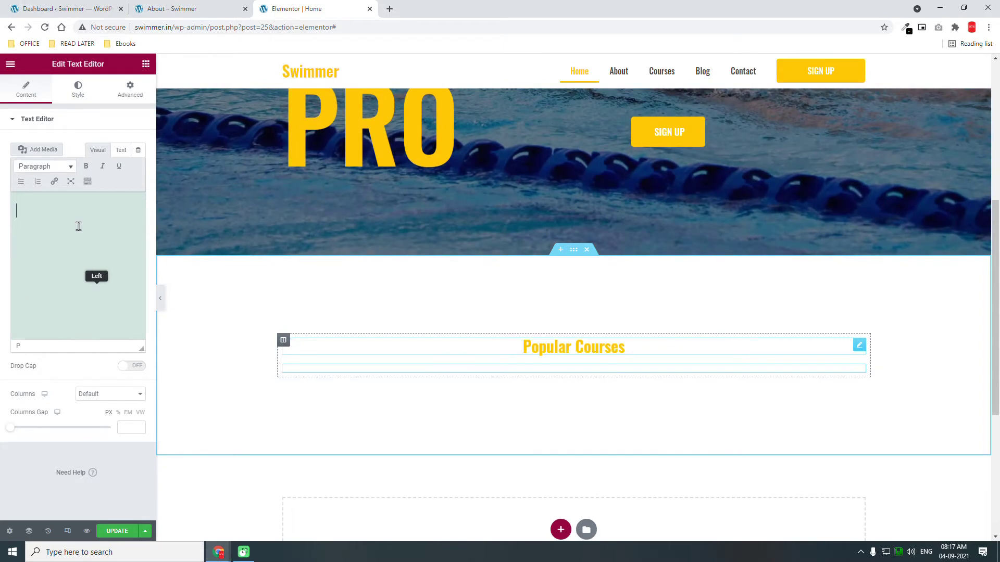
{"action": "type", "text": "Courses"}
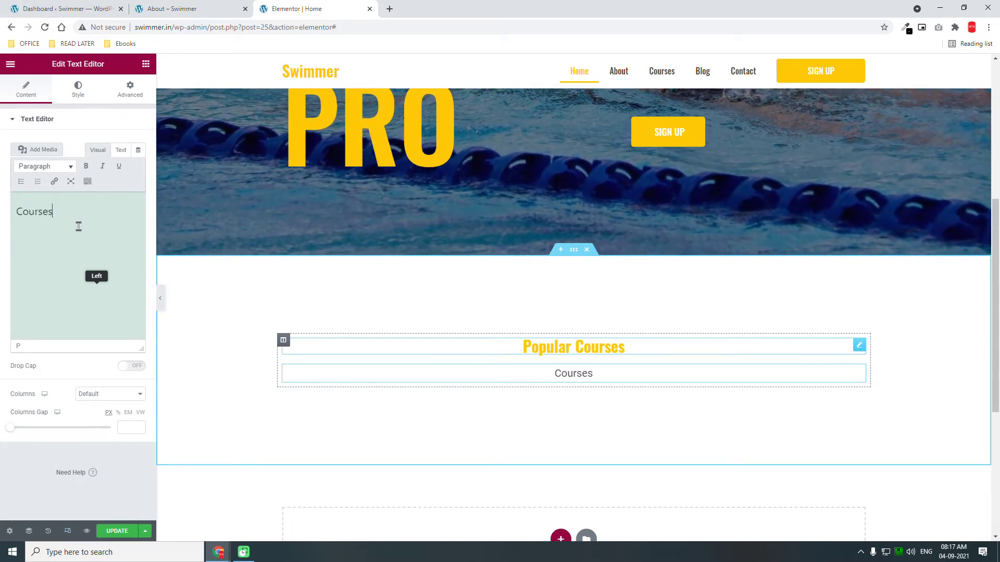
{"action": "type", "text": " you mi"}
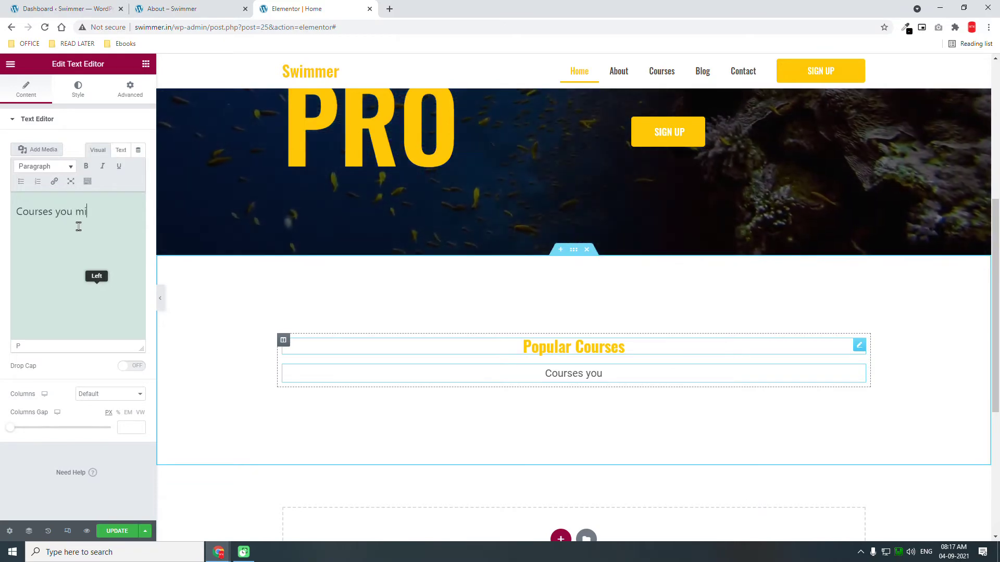
{"action": "type", "text": "ght be interested"}
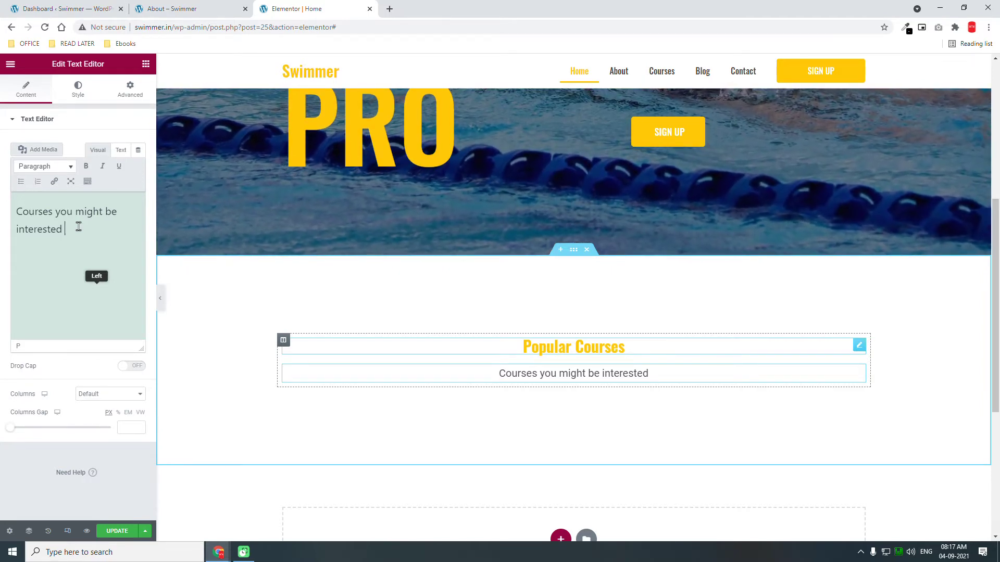
{"action": "type", "text": "n."}
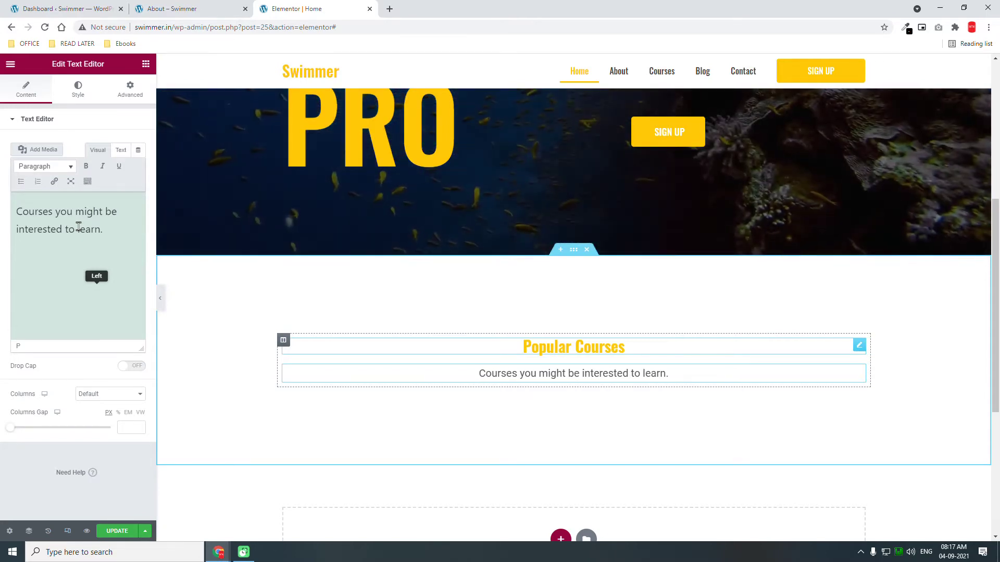
- Set the text colour of the line below the Popular Courses heading to grey #887B7B
{"action": "left_click", "coordinate": [92, 99]}
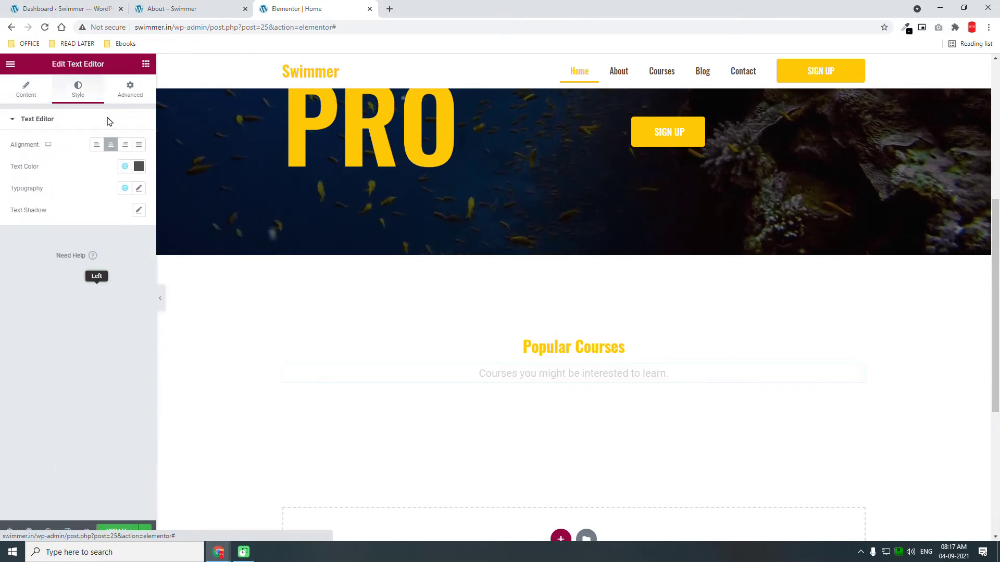
{"action": "left_click", "coordinate": [125, 168]}
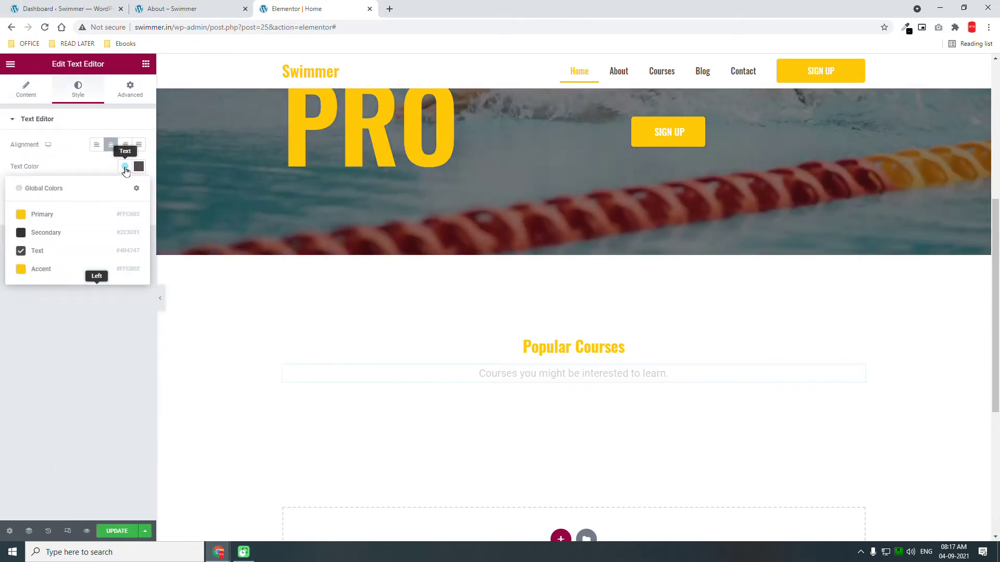
{"action": "left_click", "coordinate": [139, 167]}
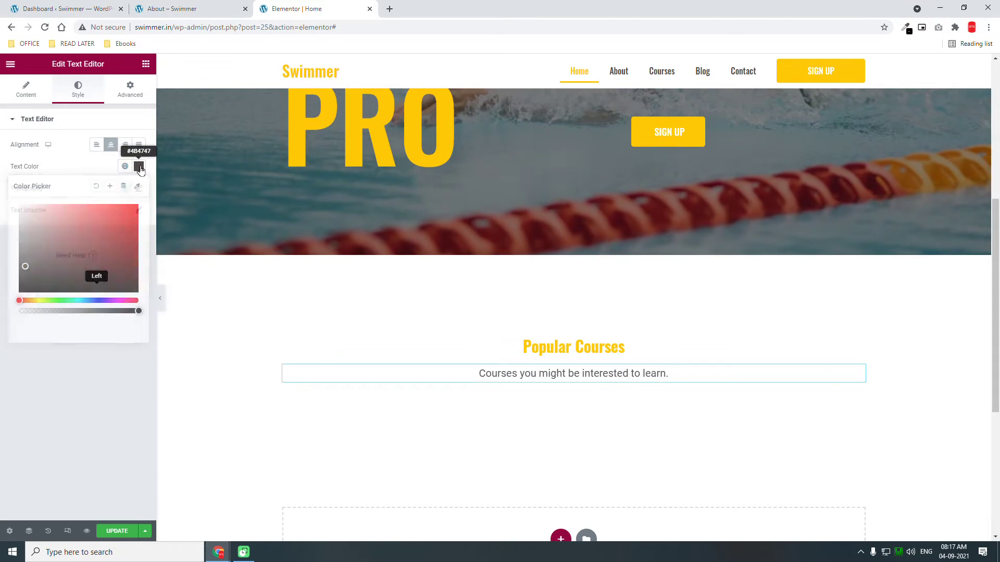
{"action": "left_click", "coordinate": [23, 246]}
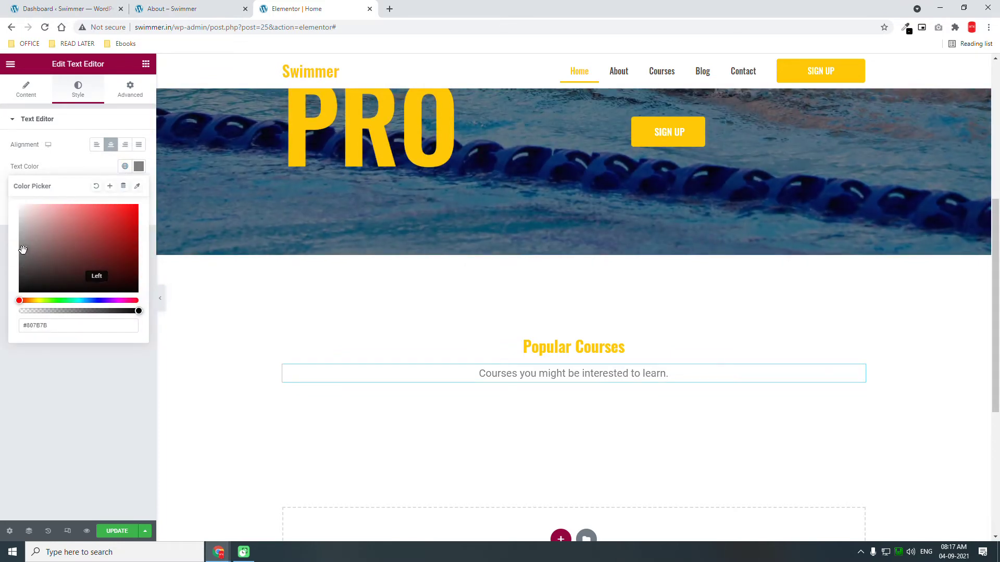
{"action": "left_click", "coordinate": [65, 409]}
- Search the widgets for "cour" and add a Course Carousel below the Popular Courses text
{"action": "scroll", "coordinate": [786, 327], "scroll_direction": "down", "scroll_amount": 2}
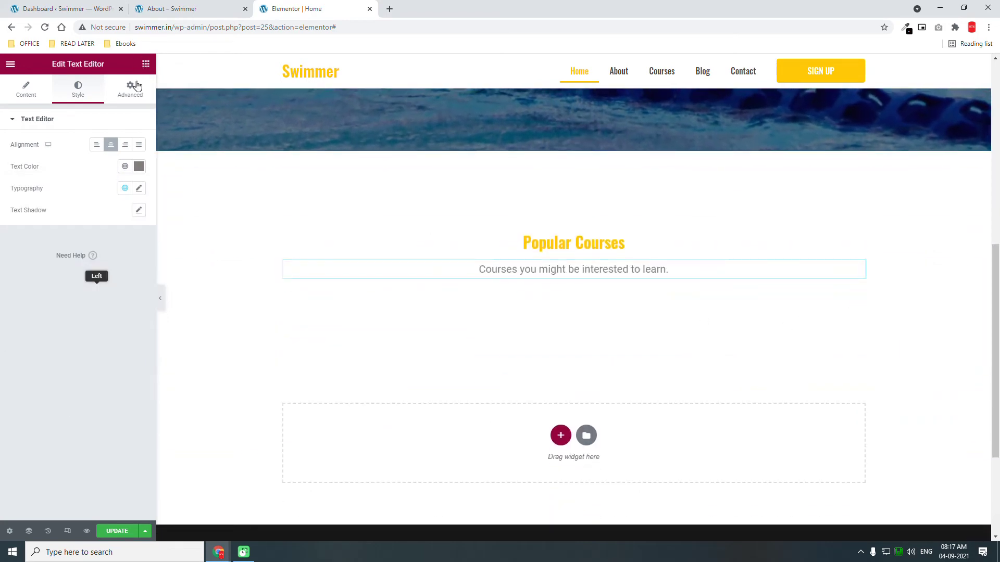
{"action": "key", "text": "Escape"}
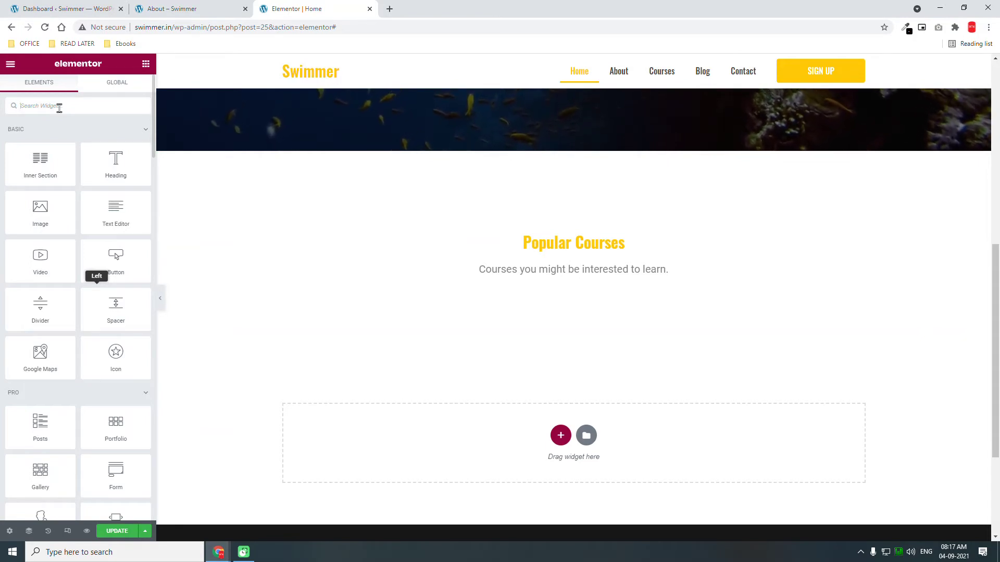
{"action": "type", "text": "cour"}
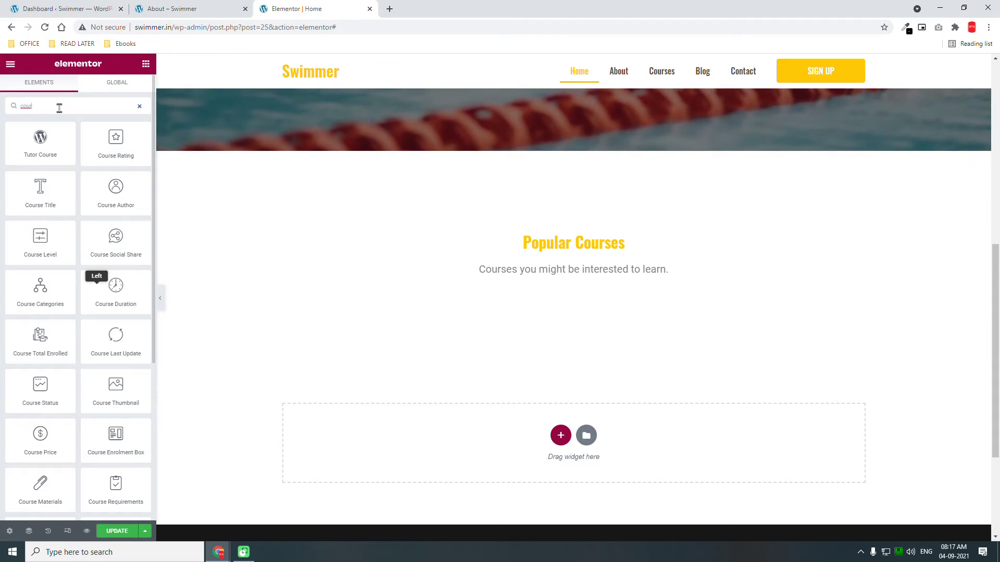
{"action": "scroll", "coordinate": [58, 276], "scroll_direction": "down", "scroll_amount": 5}
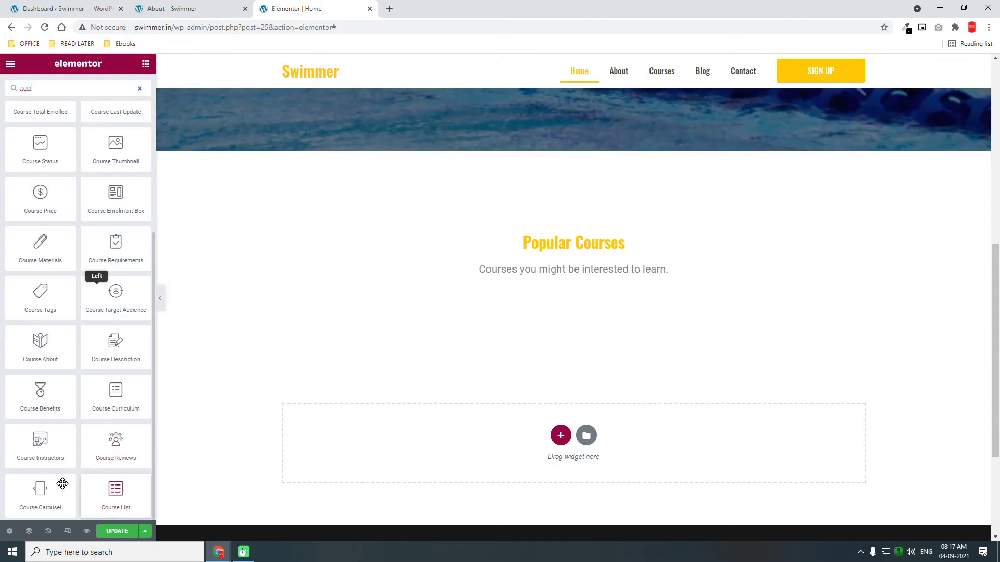
{"action": "left_click_drag", "start_coordinate": [683, 315], "coordinate": [645, 278]}
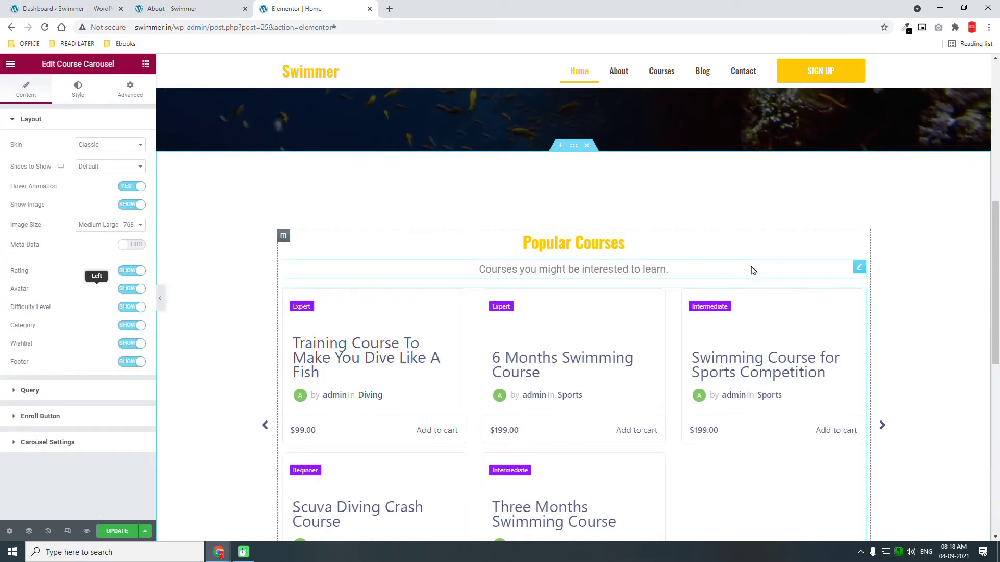
- Unlink the course carousel's margin values and set only its top margin to 40 px
{"action": "scroll", "coordinate": [751, 270], "scroll_direction": "down", "scroll_amount": 3}
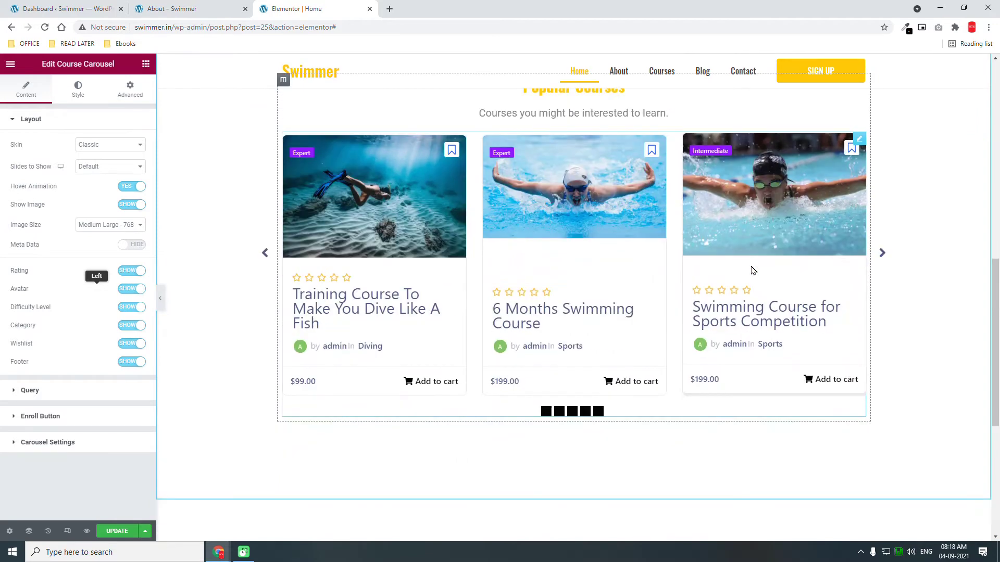
{"action": "scroll", "coordinate": [751, 270], "scroll_direction": "up", "scroll_amount": 1}
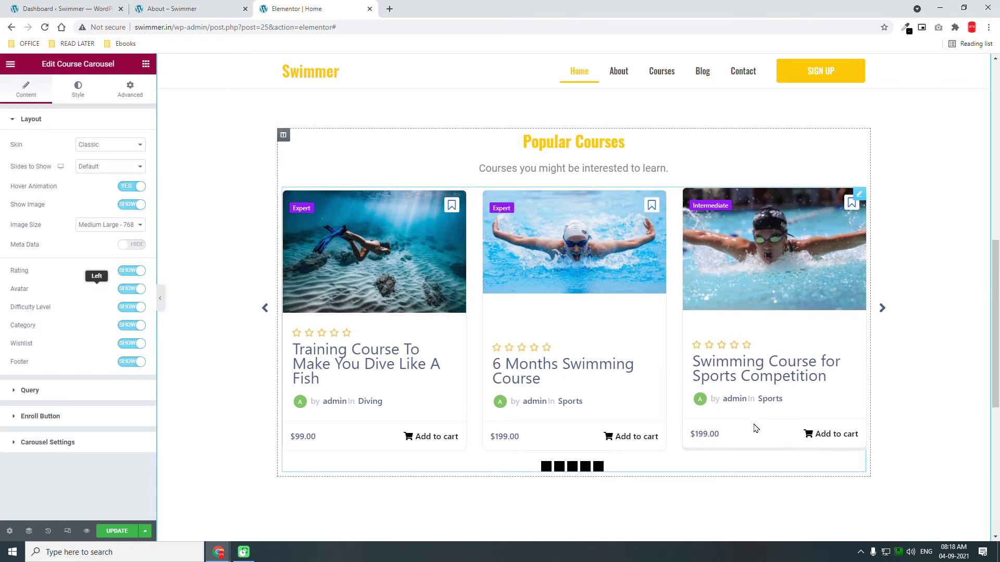
{"action": "scroll", "coordinate": [755, 427], "scroll_direction": "up", "scroll_amount": 1}
{"action": "scroll", "coordinate": [755, 427], "scroll_direction": "down", "scroll_amount": 2}
{"action": "left_click", "coordinate": [130, 89]}
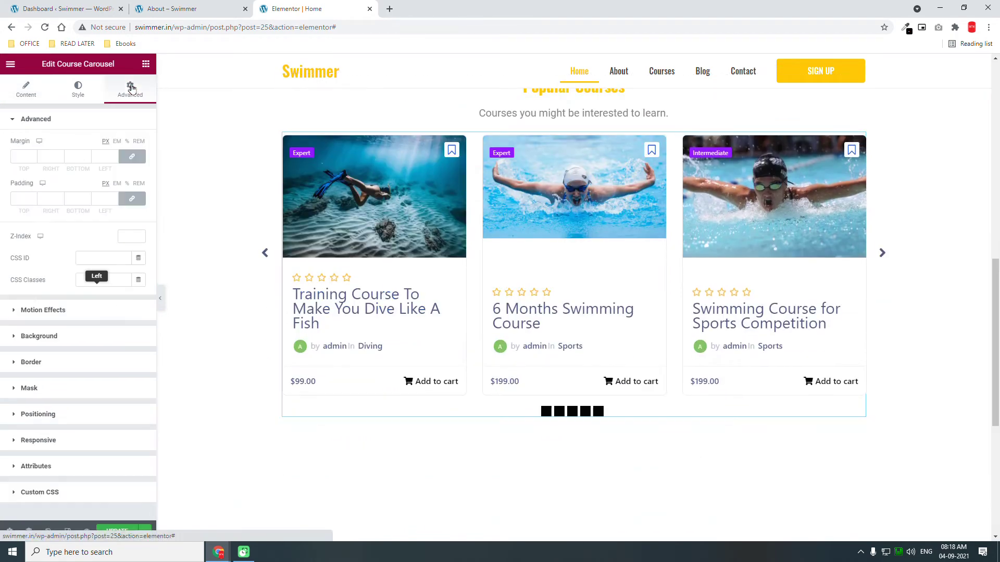
{"action": "left_click", "coordinate": [132, 155]}
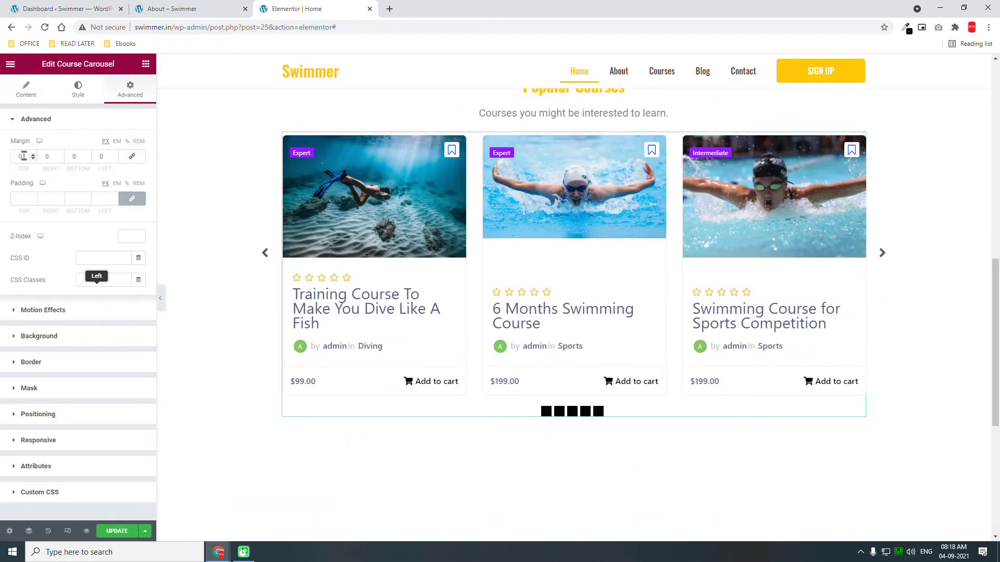
{"action": "type", "text": "40"}
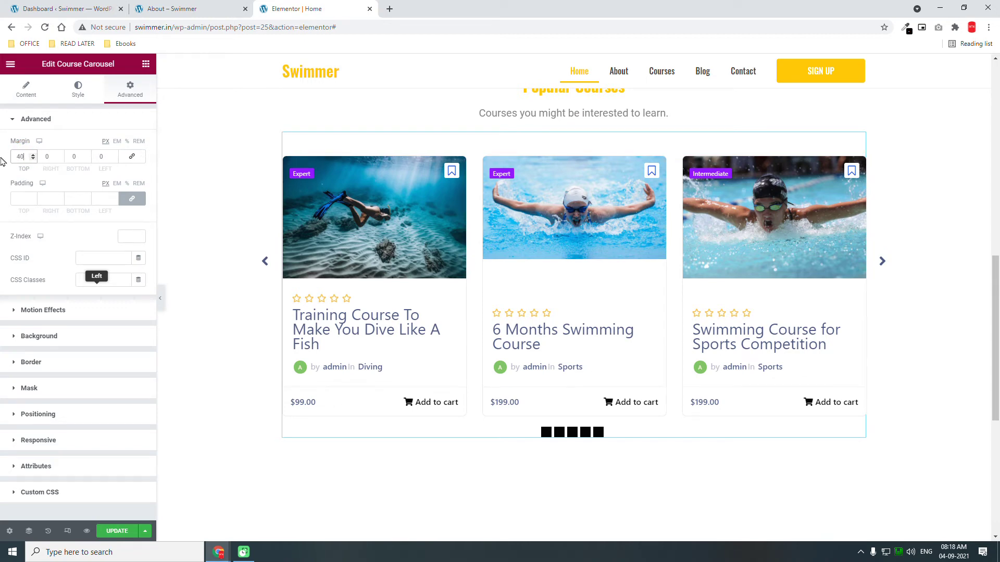
{"action": "scroll", "coordinate": [398, 254], "scroll_direction": "up", "scroll_amount": 4}
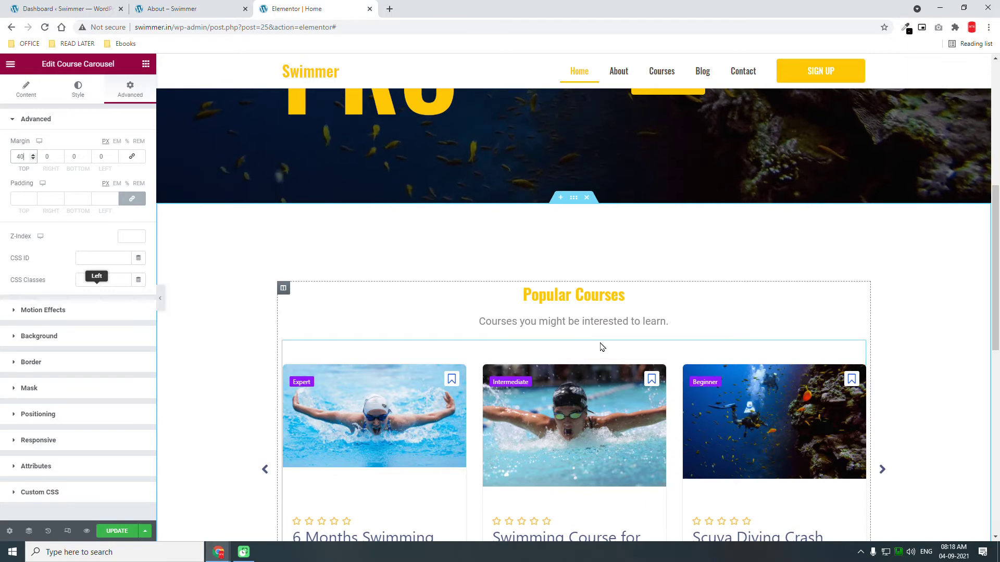
{"action": "scroll", "coordinate": [645, 339], "scroll_direction": "down", "scroll_amount": 4}
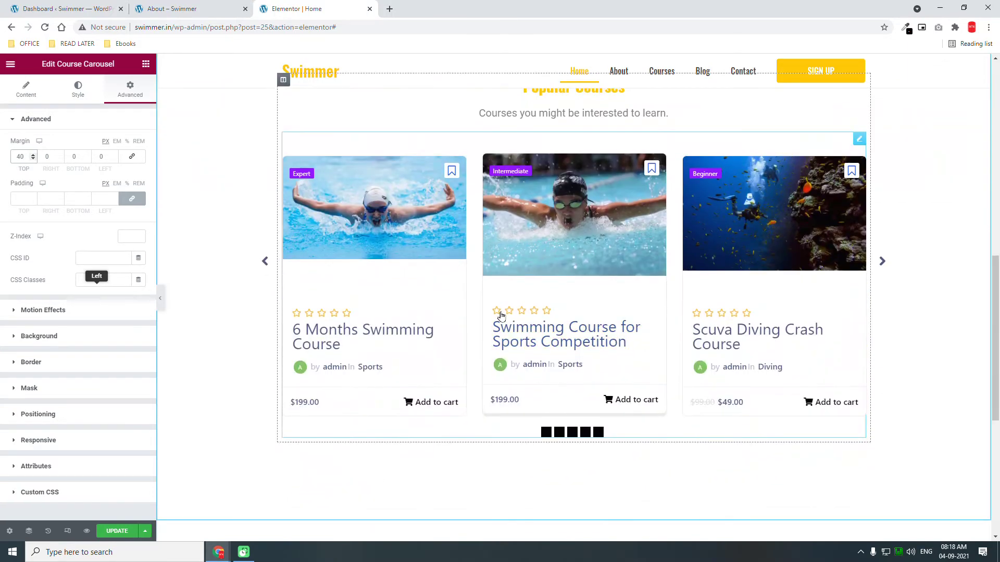
{"action": "scroll", "coordinate": [500, 315], "scroll_direction": "up", "scroll_amount": 1}
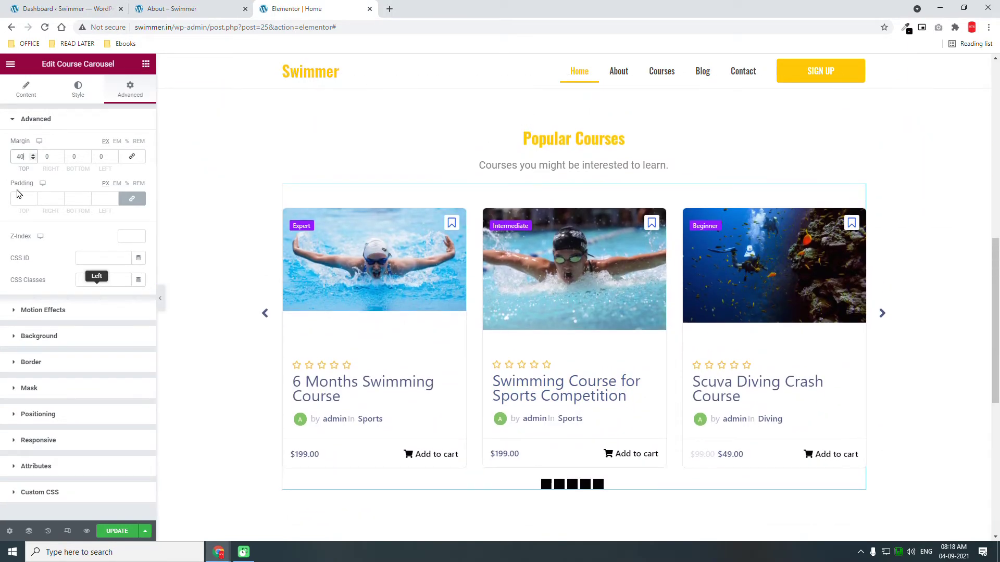
- Set the normal fill colour of the course carousel's dots to the global yellow
{"action": "left_click", "coordinate": [81, 97]}
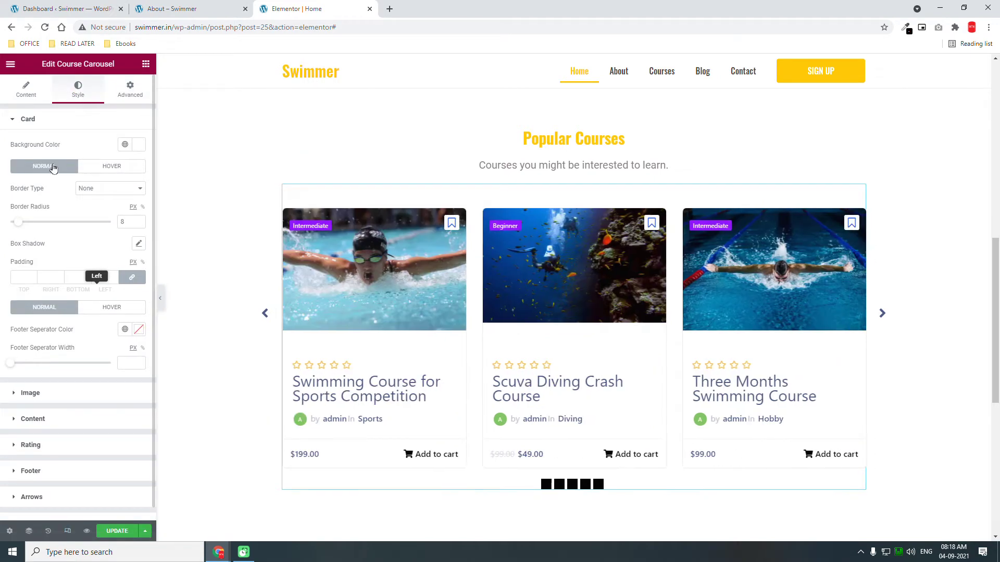
{"action": "scroll", "coordinate": [53, 168], "scroll_direction": "down", "scroll_amount": 1}
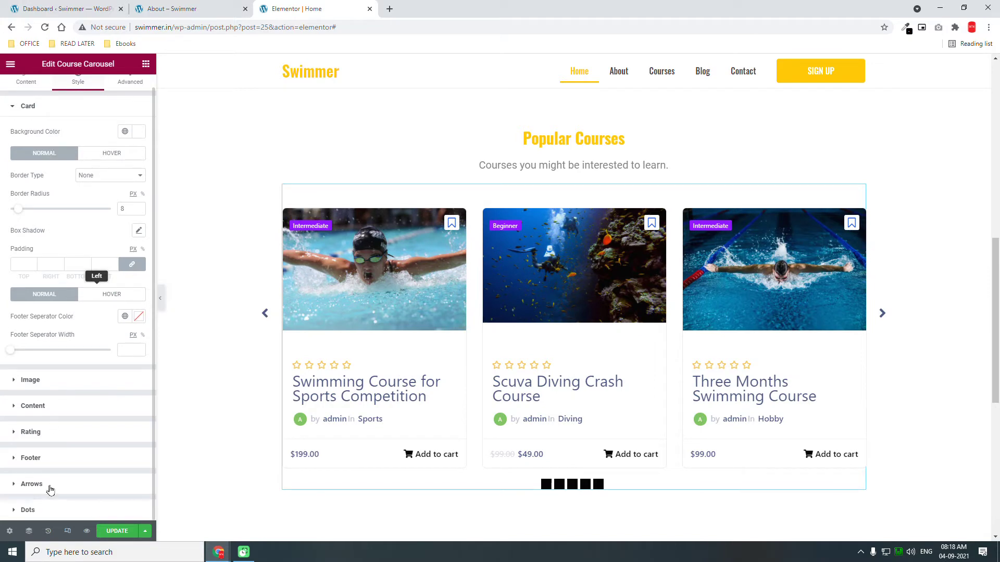
{"action": "left_click", "coordinate": [29, 510]}
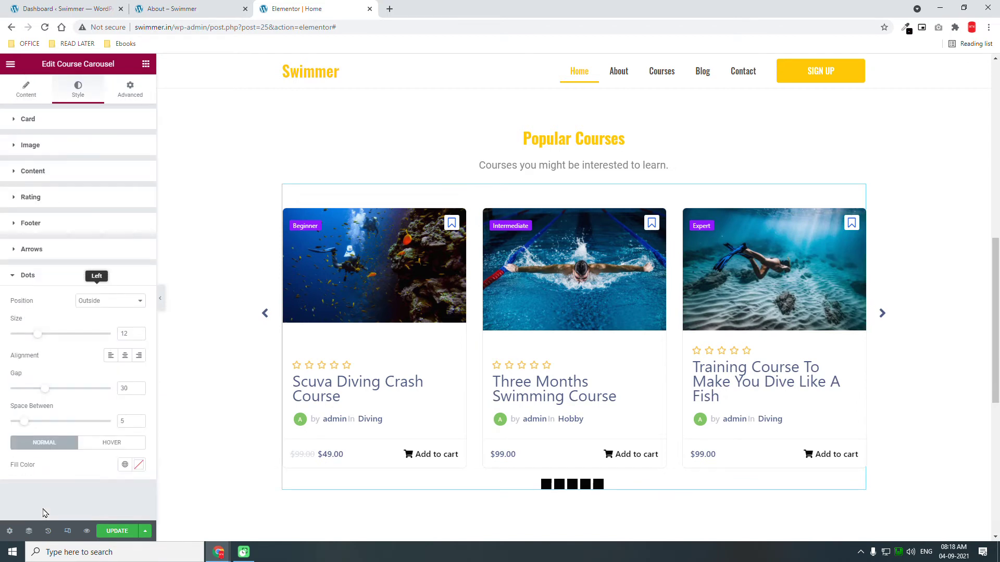
{"action": "left_click", "coordinate": [136, 467]}
{"action": "left_click", "coordinate": [125, 465]}
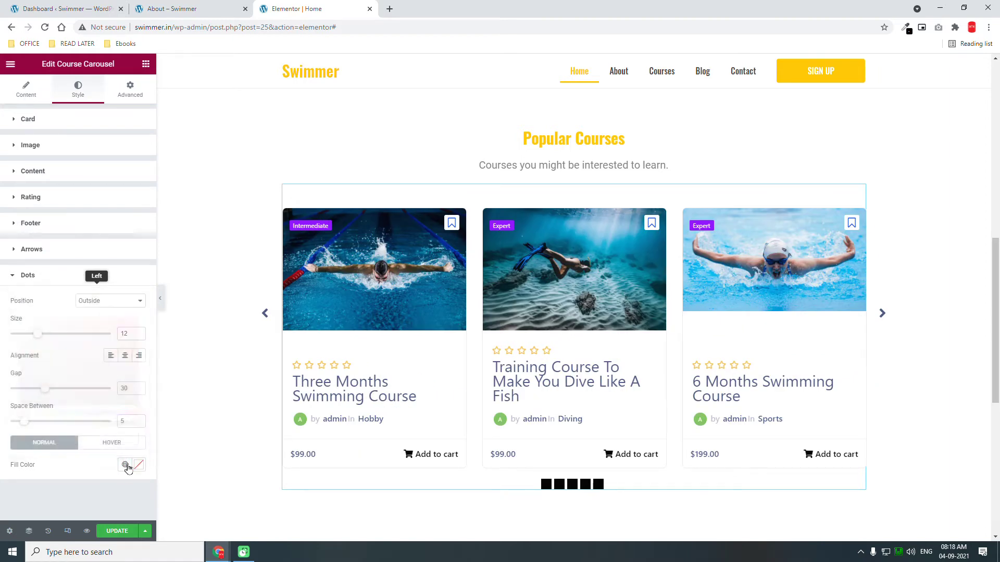
{"action": "left_click", "coordinate": [80, 441]}
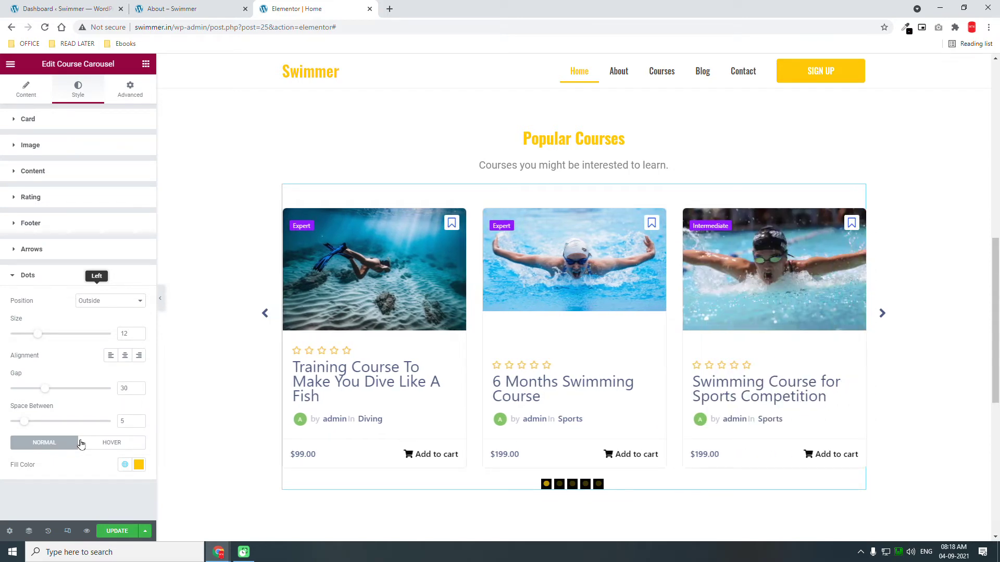
- Change the normal fill colour of the carousel's dots to white, #FFFFFF
{"action": "left_click", "coordinate": [138, 465]}
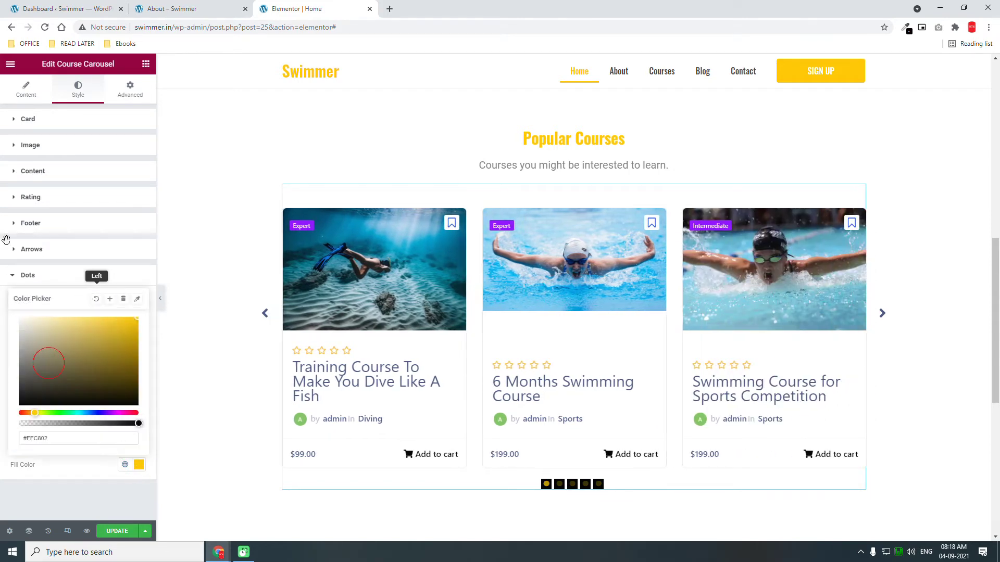
{"action": "left_click_drag", "start_coordinate": [6, 239], "coordinate": [5, 240]}
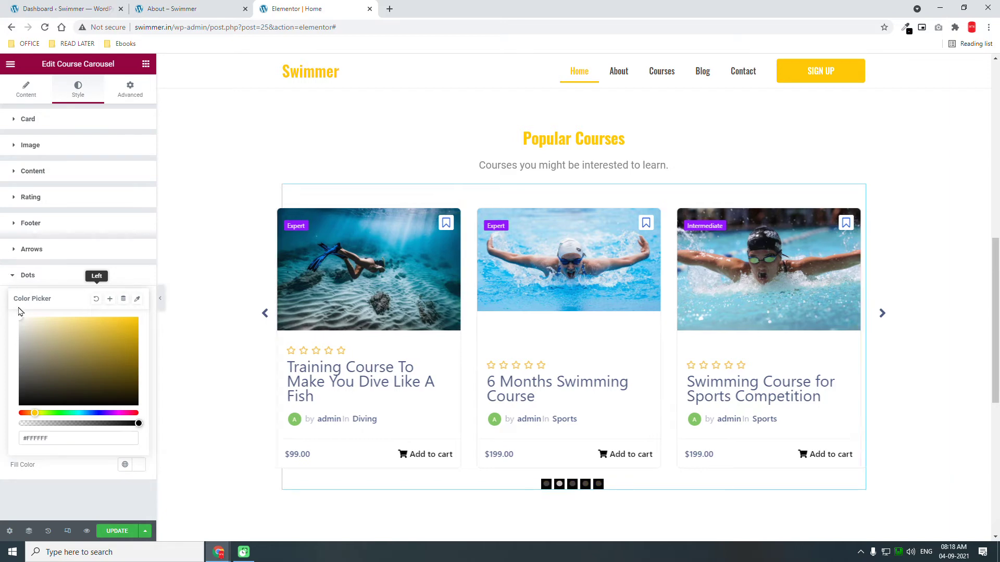
{"action": "left_click", "coordinate": [62, 437]}
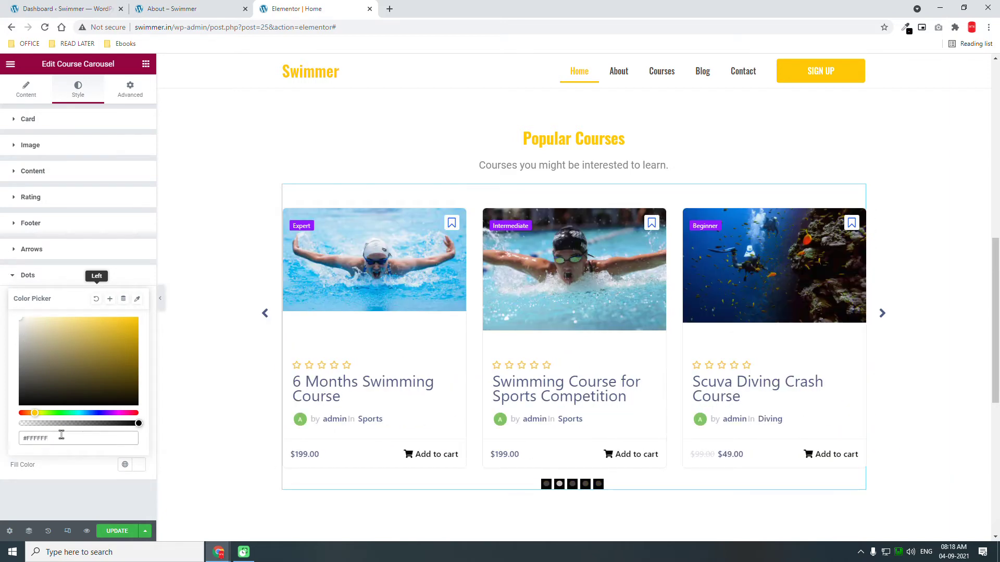
{"action": "left_click", "coordinate": [69, 475]}
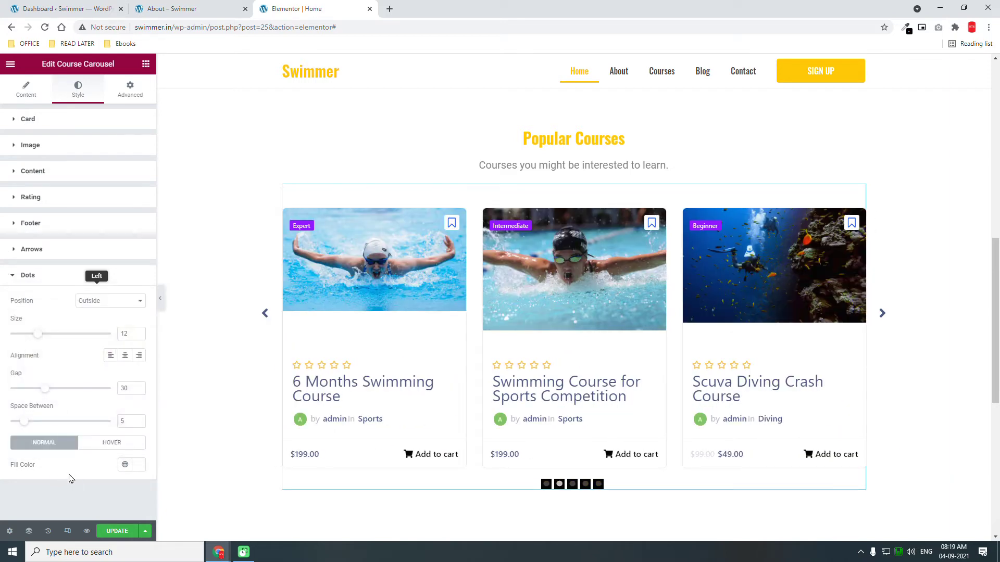
{"action": "left_click", "coordinate": [122, 302]}
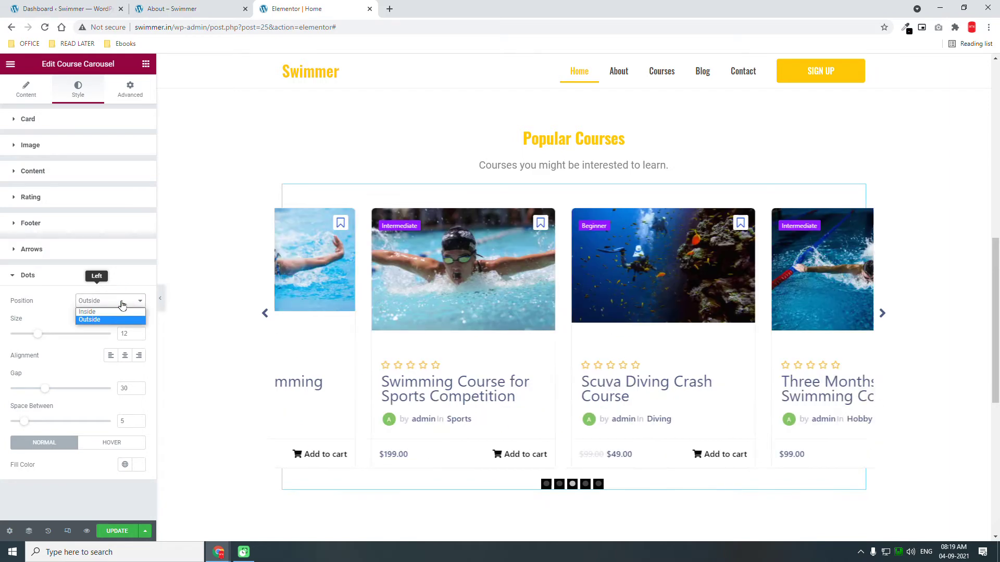
{"action": "left_click", "coordinate": [121, 305]}
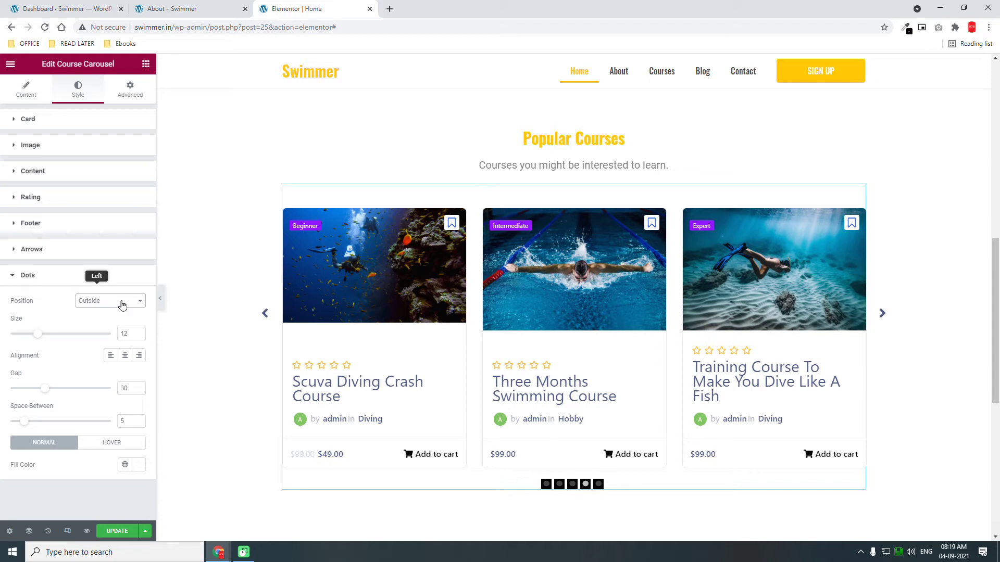
{"action": "left_click", "coordinate": [121, 304]}
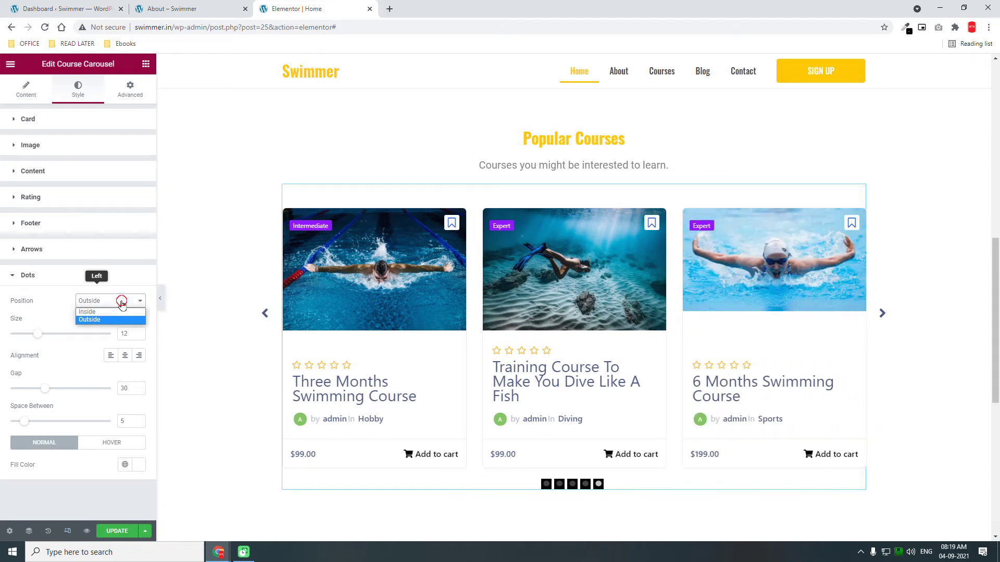
{"action": "left_click", "coordinate": [121, 303]}
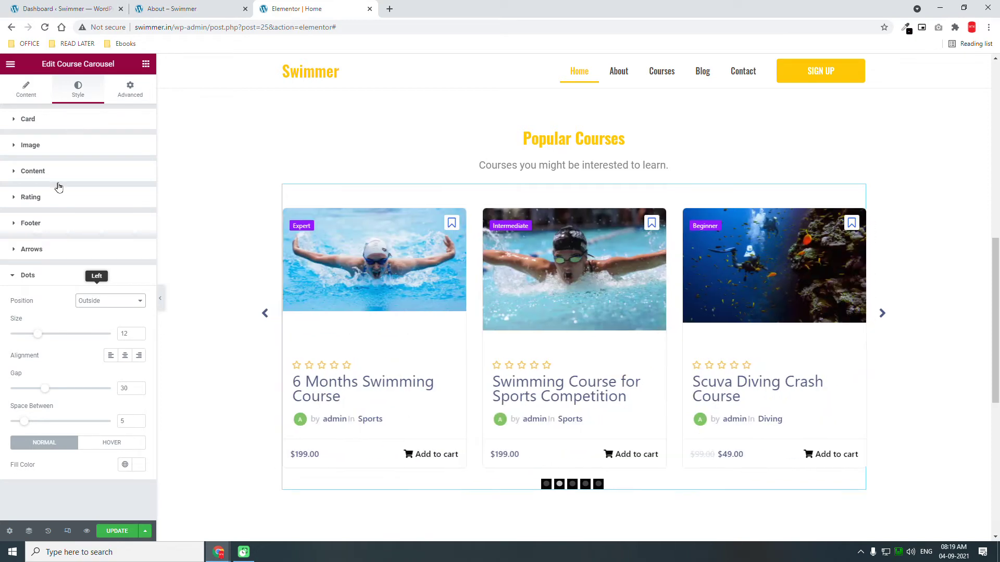
{"action": "left_click", "coordinate": [54, 229]}
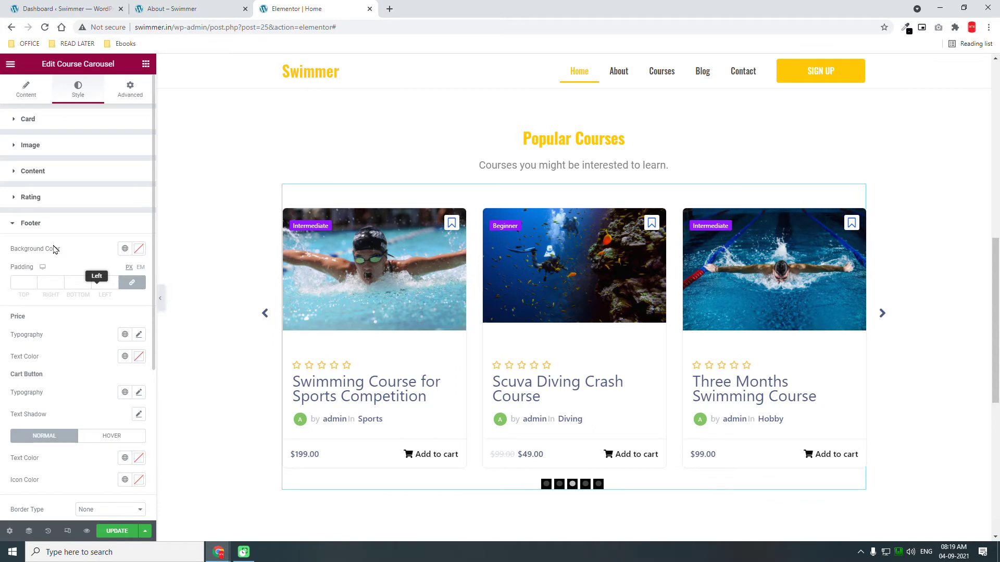
{"action": "scroll", "coordinate": [54, 250], "scroll_direction": "down", "scroll_amount": 3}
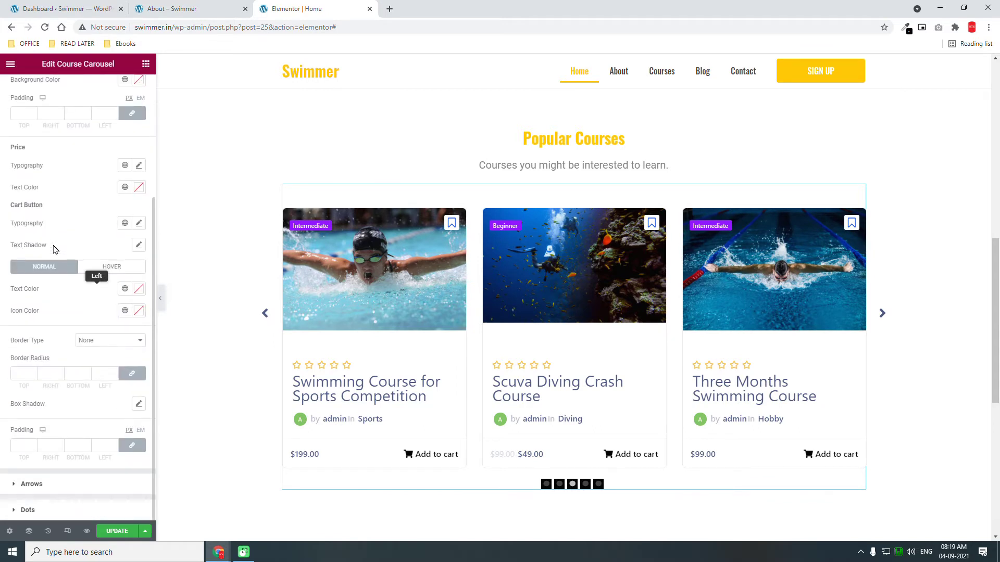
{"action": "scroll", "coordinate": [54, 250], "scroll_direction": "up", "scroll_amount": 3}
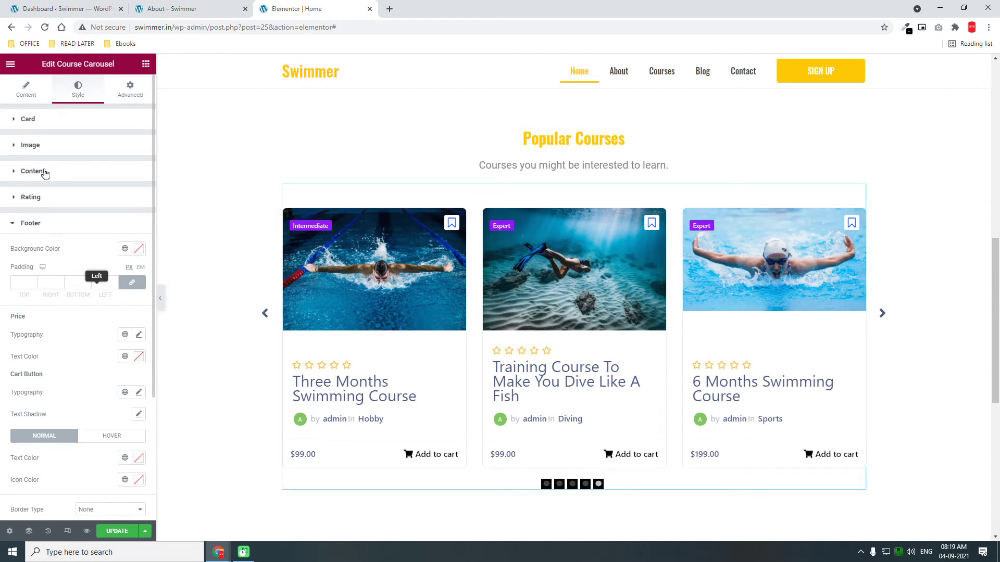
{"action": "left_click", "coordinate": [45, 173]}
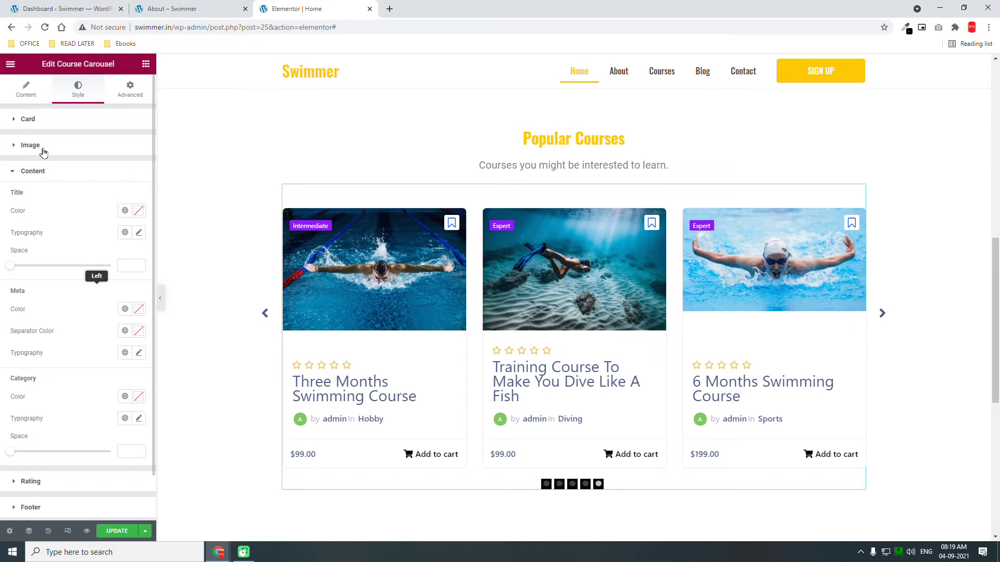
- Set the course image badge's background to the global Primary colour and its text to the global Secondary colour
{"action": "left_click", "coordinate": [44, 151]}
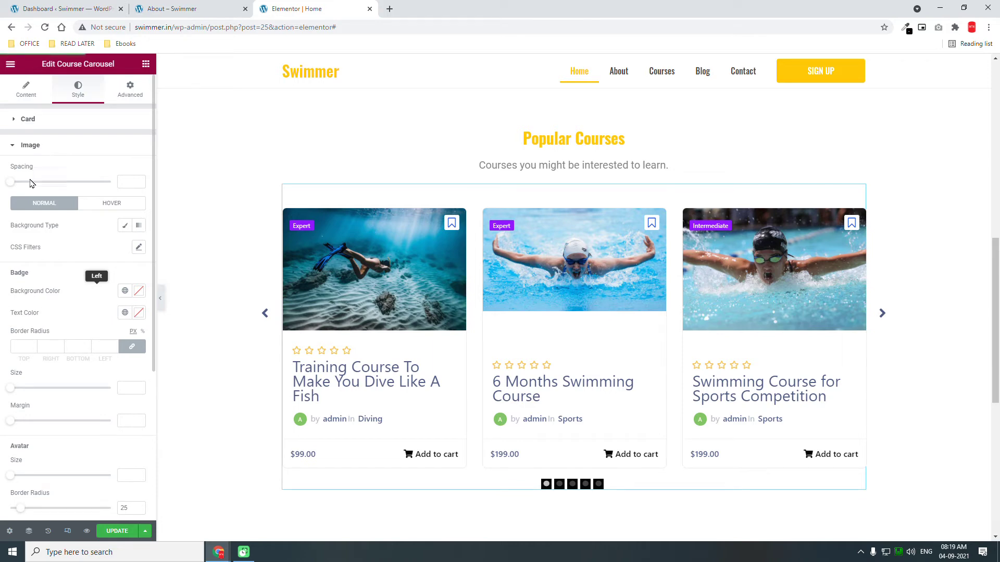
{"action": "left_click", "coordinate": [126, 291]}
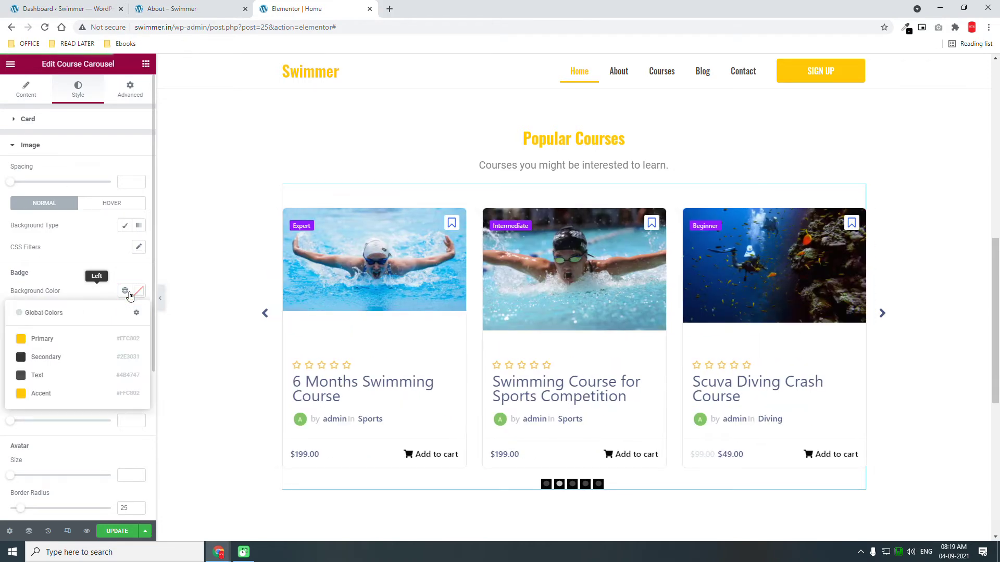
{"action": "left_click", "coordinate": [69, 339]}
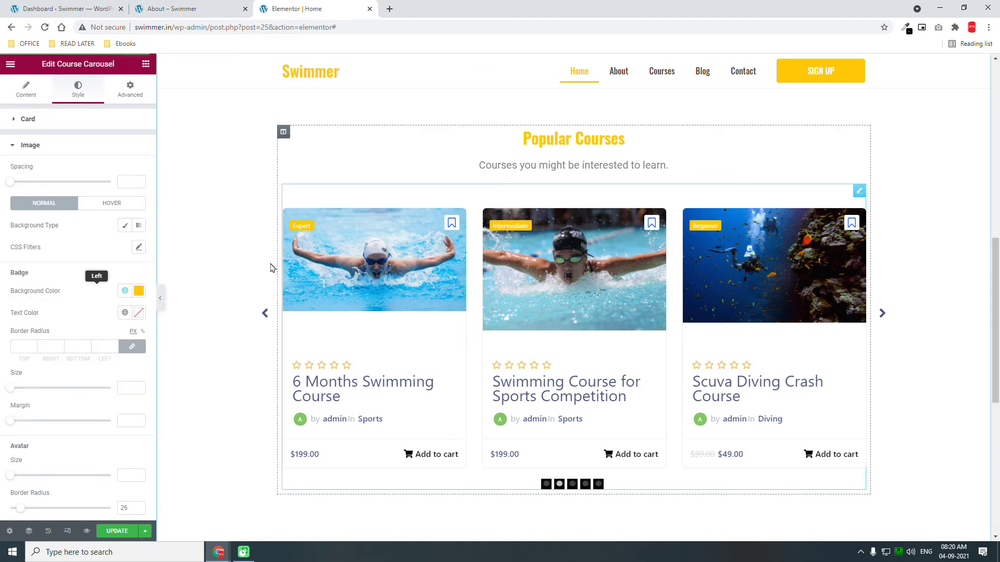
{"action": "left_click", "coordinate": [127, 312]}
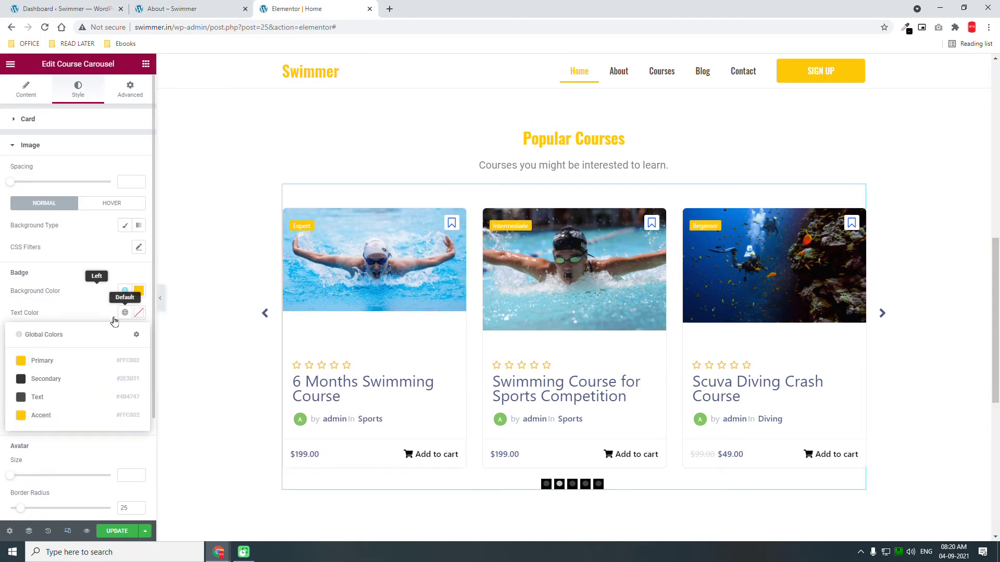
{"action": "left_click", "coordinate": [52, 384]}
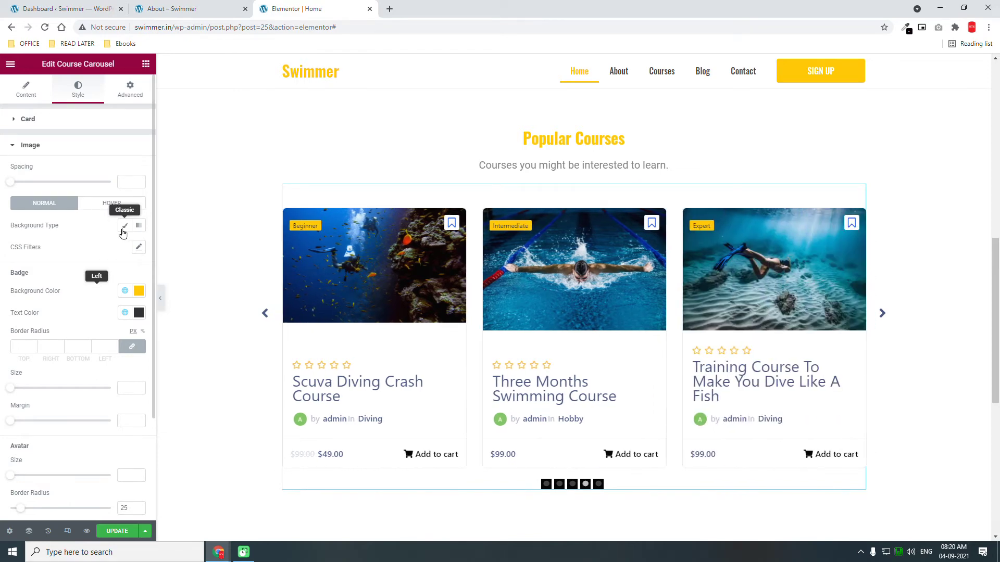
- Hide the category and avatar on the carousel's course cards, and switch the meta data on and off again
{"action": "scroll", "coordinate": [66, 336], "scroll_direction": "down", "scroll_amount": 3}
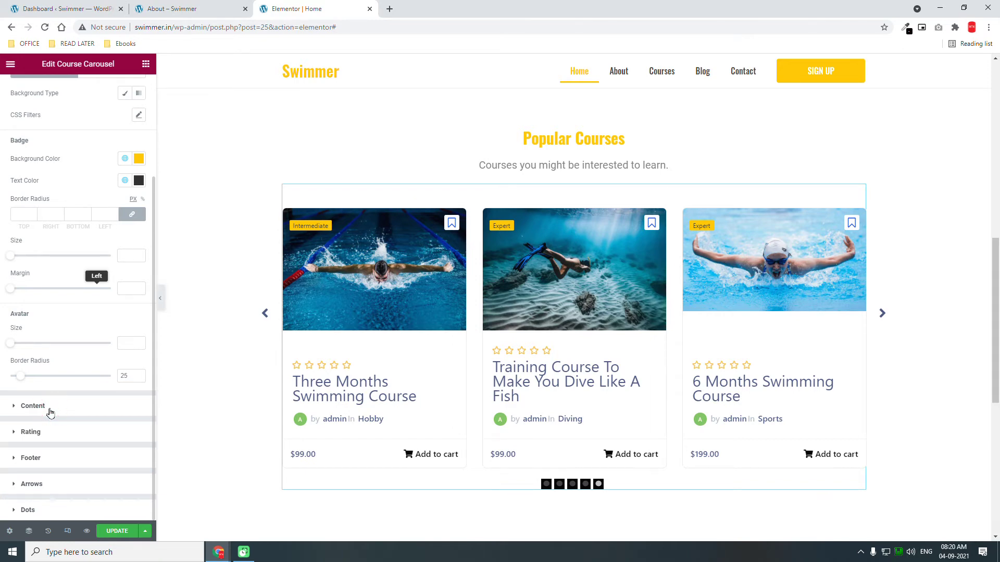
{"action": "left_click", "coordinate": [50, 411]}
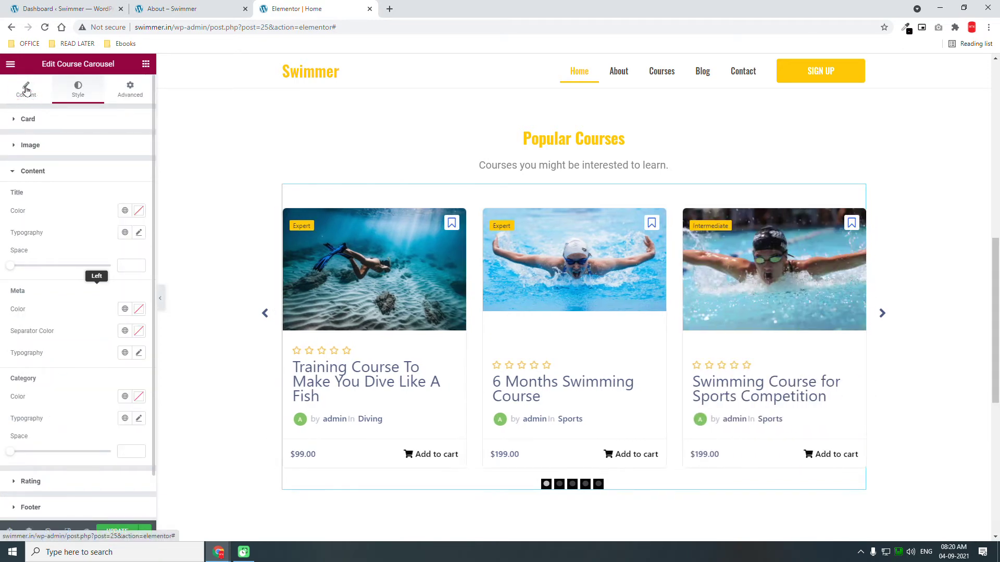
{"action": "left_click", "coordinate": [26, 90]}
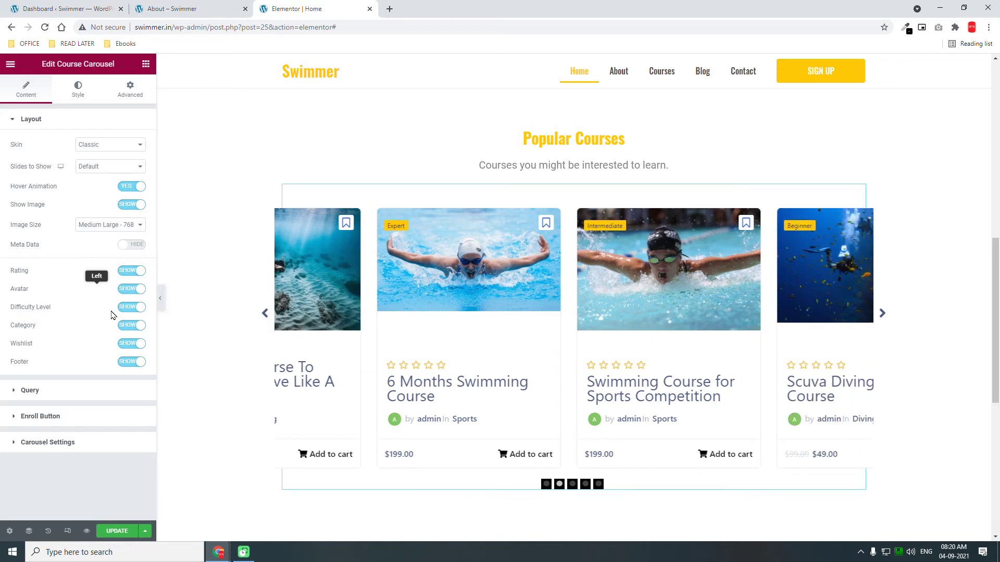
{"action": "left_click", "coordinate": [125, 326]}
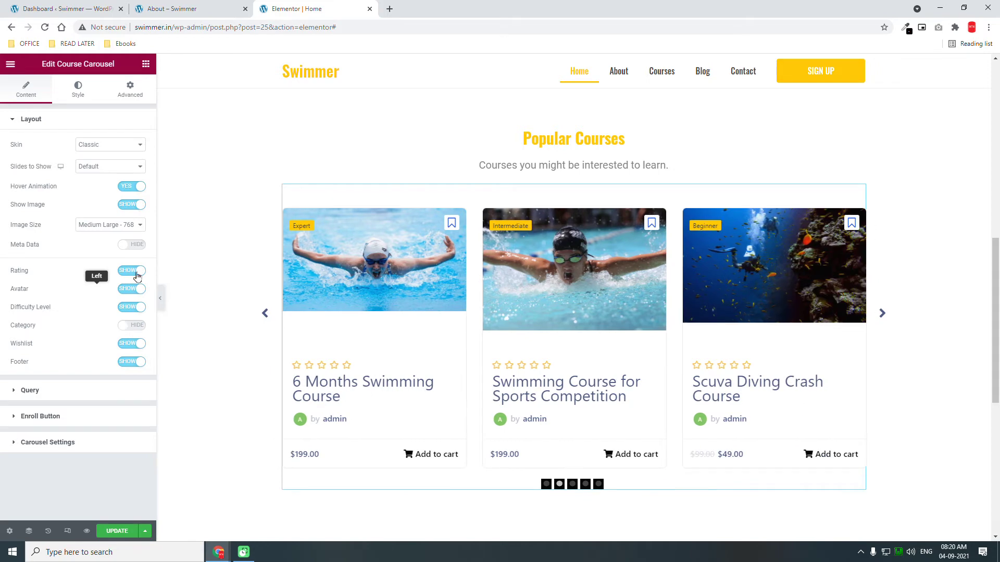
{"action": "left_click", "coordinate": [142, 249]}
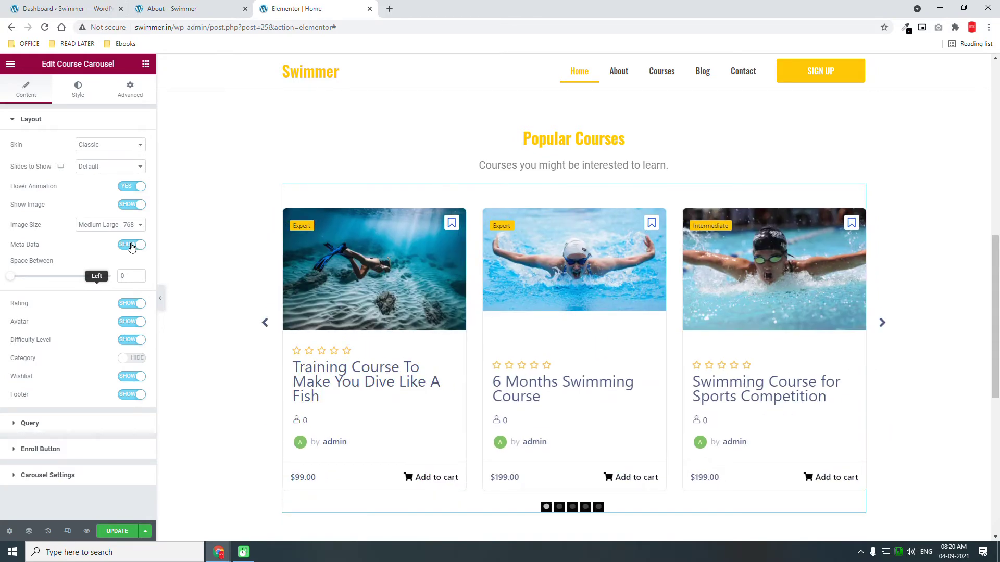
{"action": "left_click", "coordinate": [129, 246]}
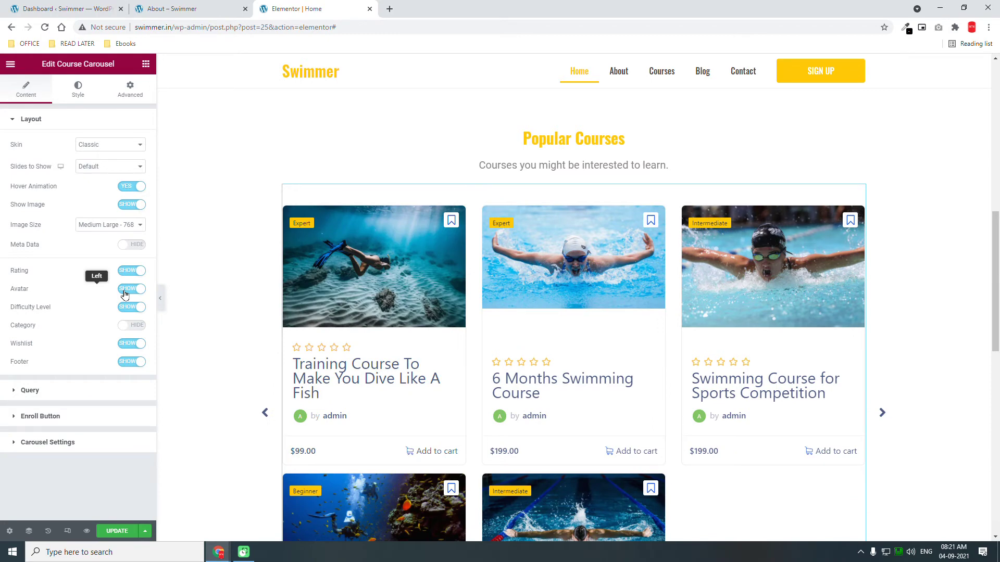
{"action": "left_click", "coordinate": [125, 294]}
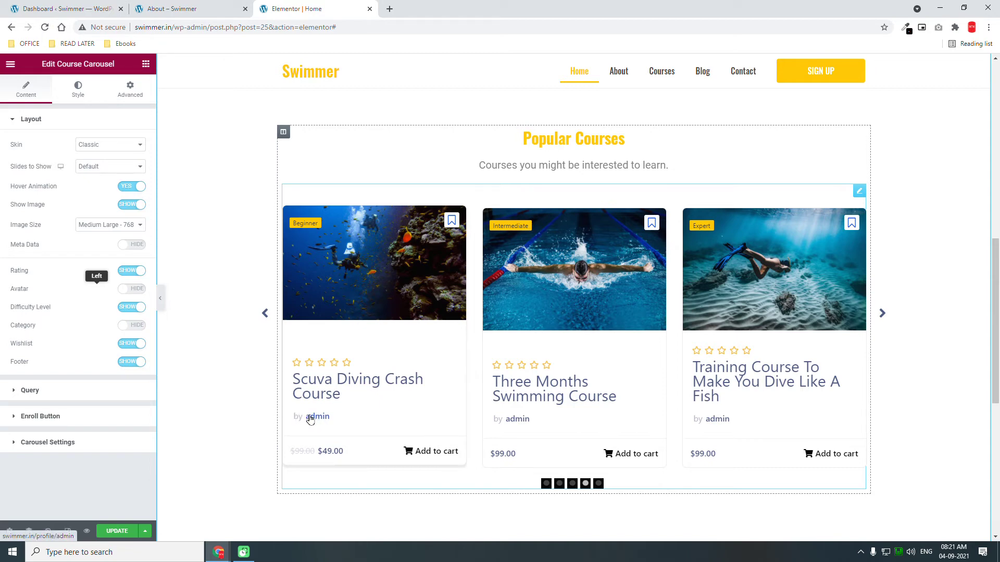
- Change the course carousel's skin to Card, and hide the card footer and show it again
{"action": "left_click", "coordinate": [87, 142]}
{"action": "left_click", "coordinate": [99, 167]}
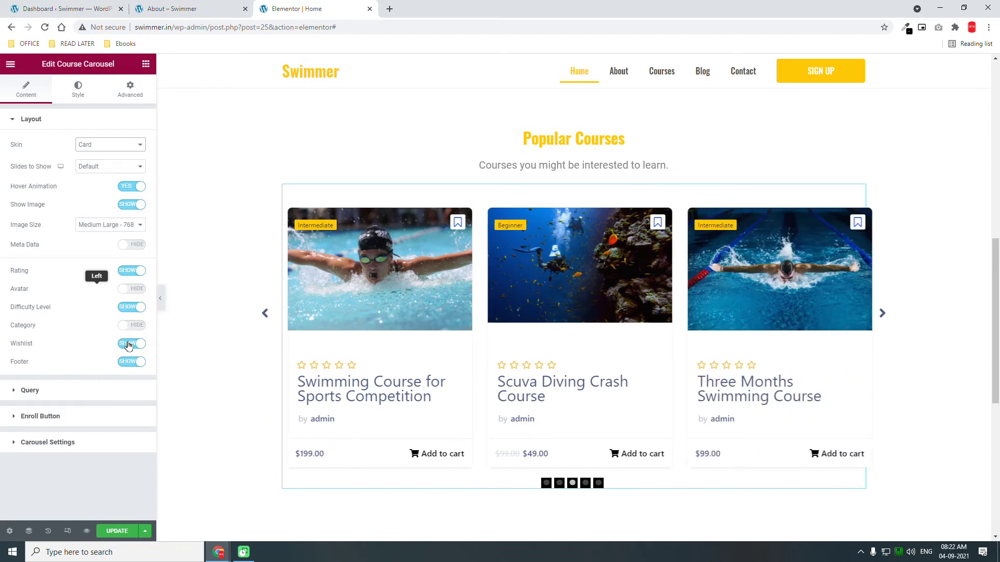
{"action": "left_click", "coordinate": [124, 365]}
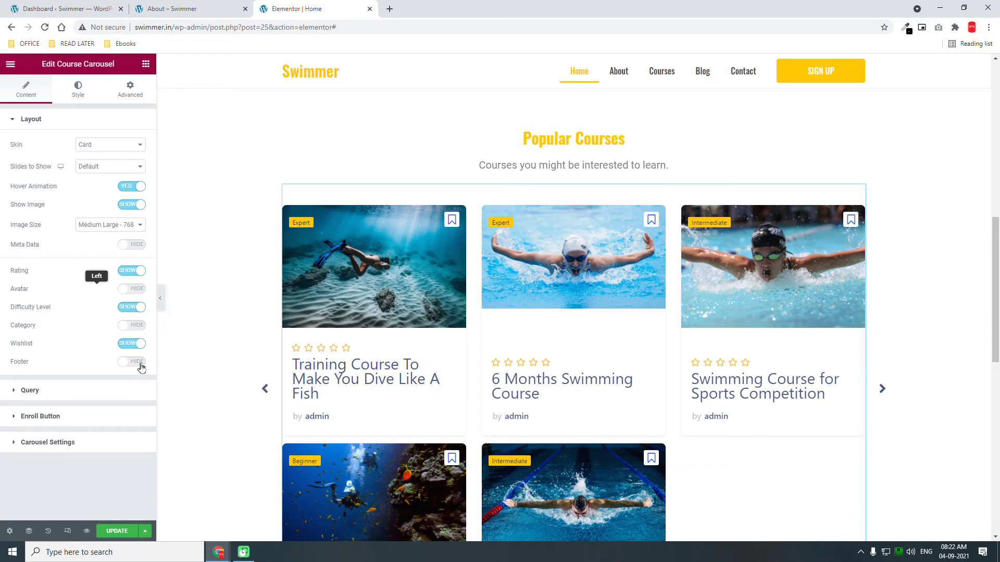
{"action": "left_click", "coordinate": [140, 368]}
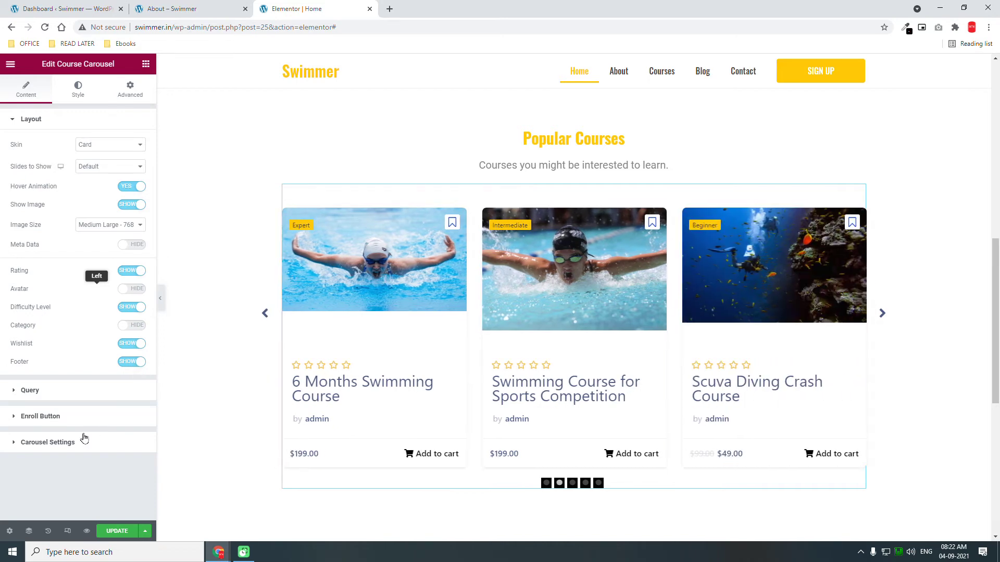
{"action": "left_click", "coordinate": [81, 417]}
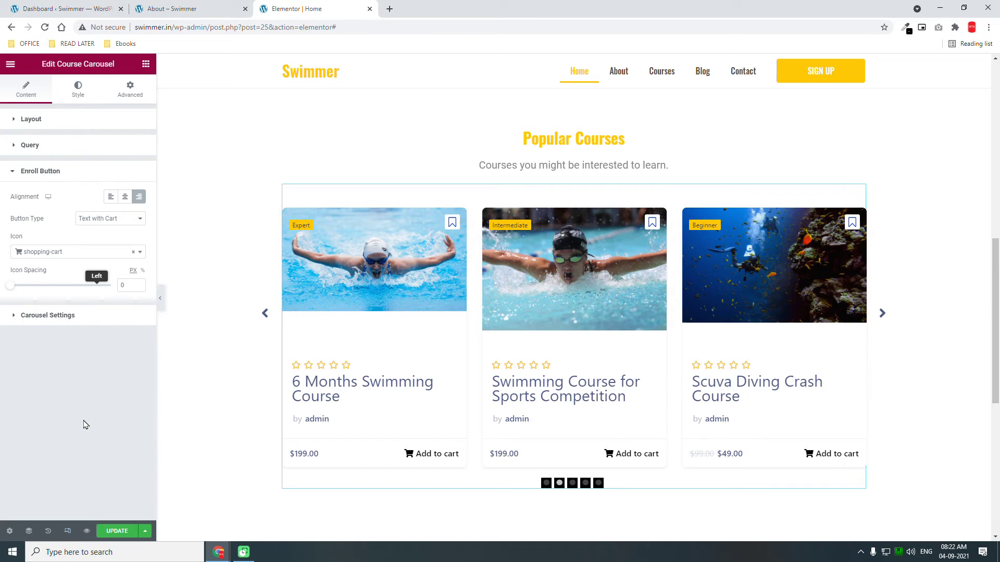
{"action": "left_click", "coordinate": [65, 258]}
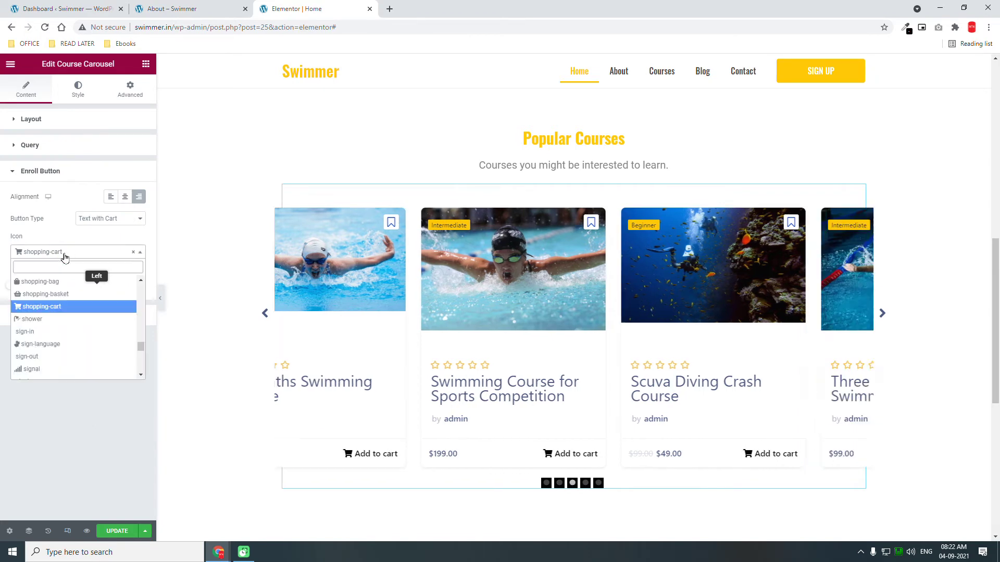
{"action": "left_click", "coordinate": [64, 258]}
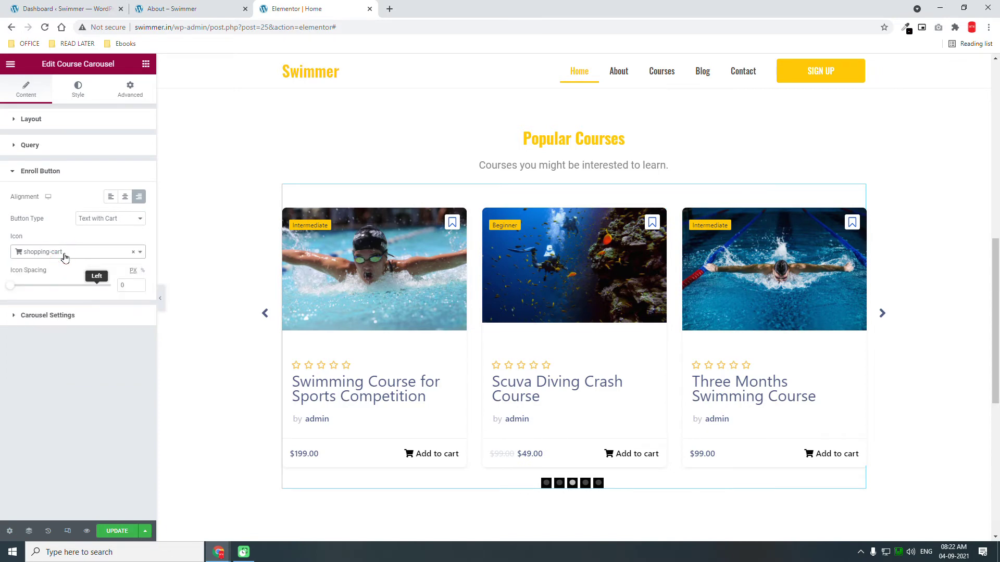
{"action": "left_click", "coordinate": [104, 221]}
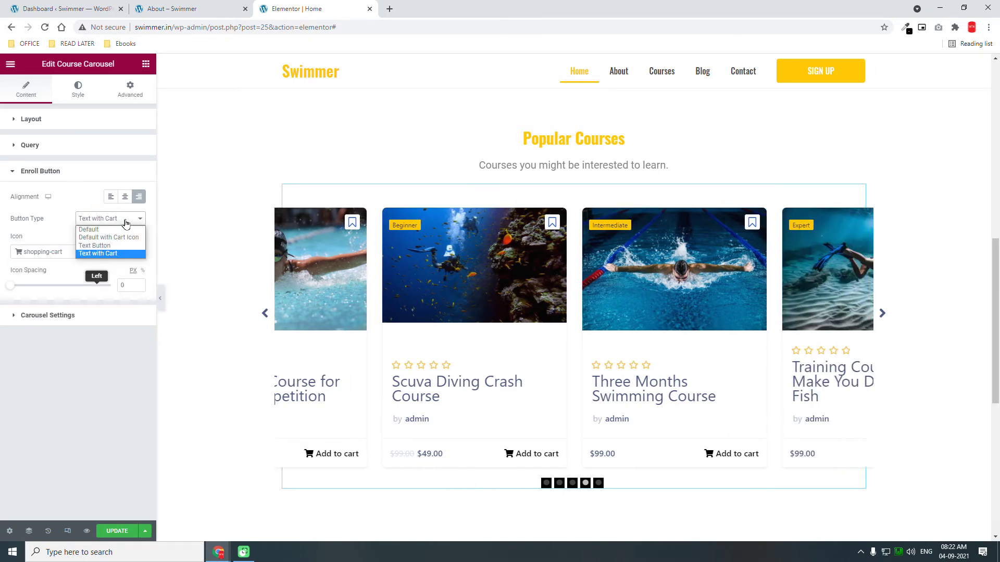
{"action": "left_click", "coordinate": [126, 224]}
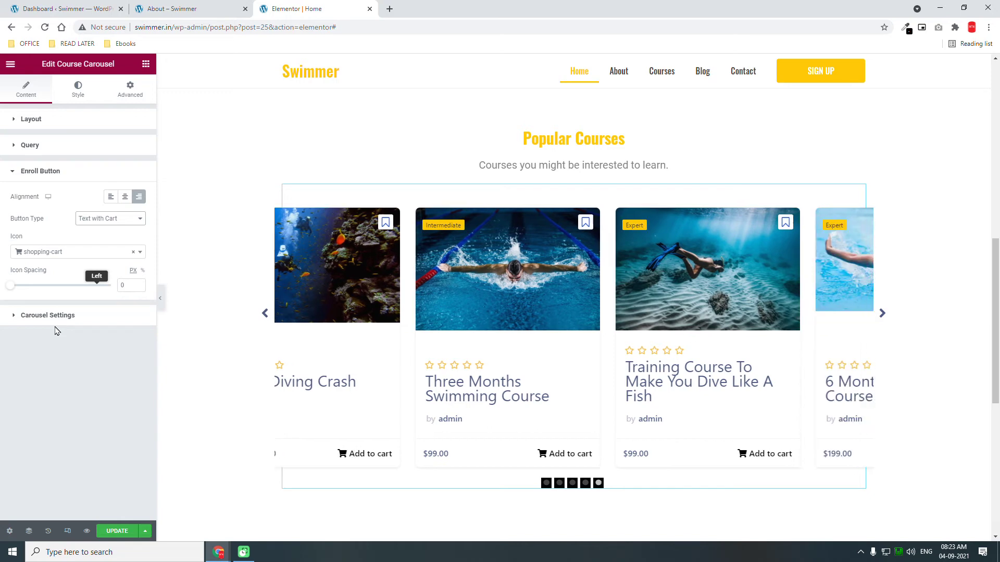
- Hide the course carousel's navigation dots and save the page
{"action": "left_click", "coordinate": [60, 316]}
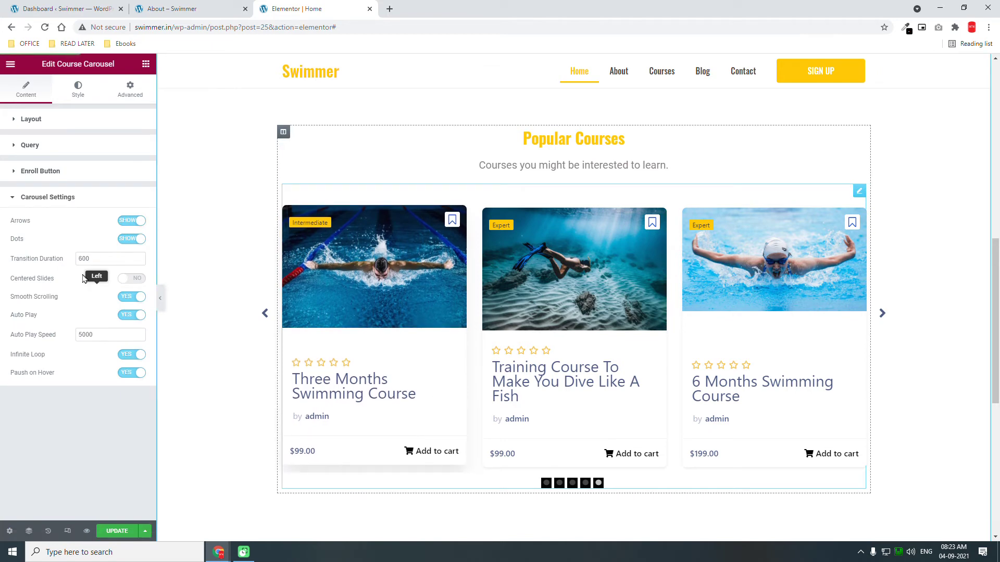
{"action": "left_click", "coordinate": [130, 241]}
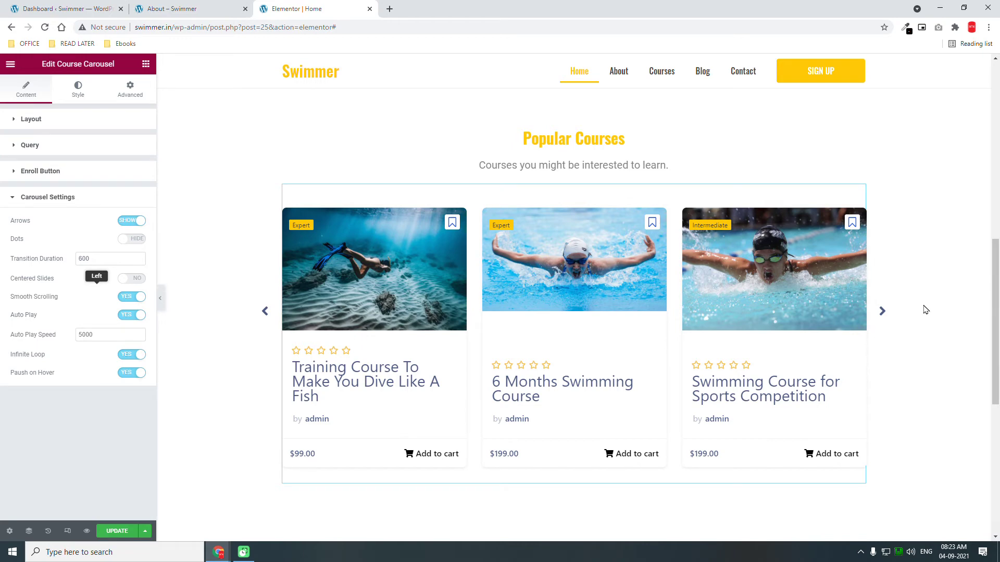
{"action": "scroll", "coordinate": [925, 311], "scroll_direction": "down", "scroll_amount": 3}
{"action": "scroll", "coordinate": [889, 313], "scroll_direction": "up", "scroll_amount": 3}
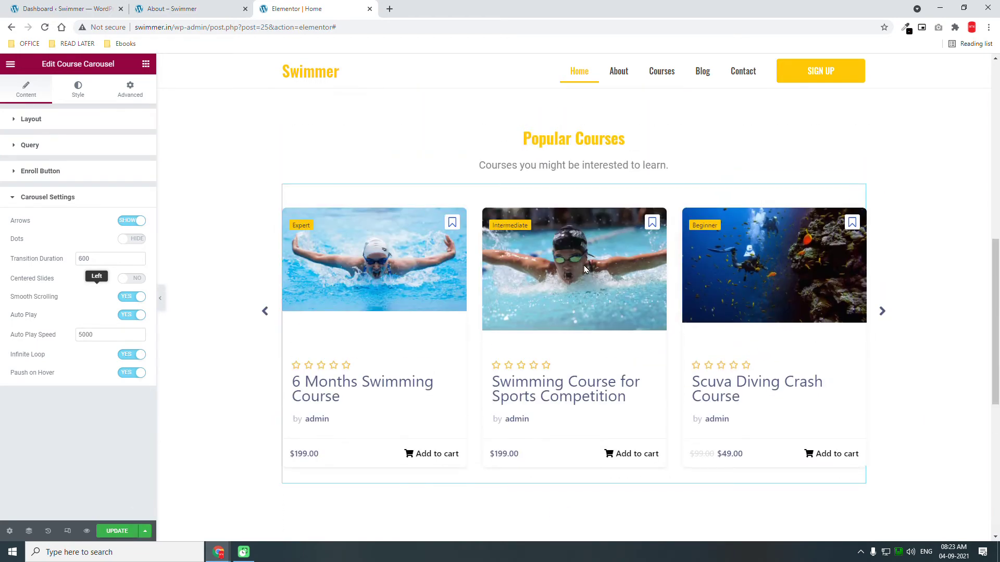
{"action": "scroll", "coordinate": [586, 270], "scroll_direction": "up", "scroll_amount": 1}
{"action": "scroll", "coordinate": [585, 270], "scroll_direction": "up", "scroll_amount": 4}
{"action": "scroll", "coordinate": [585, 267], "scroll_direction": "down", "scroll_amount": 4}
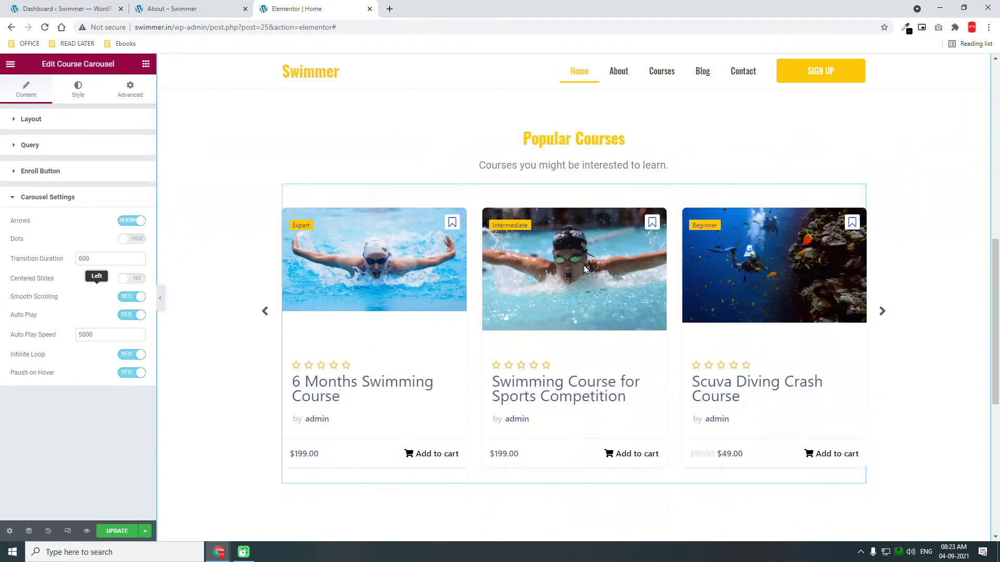
{"action": "key", "text": "ctrl+s"}
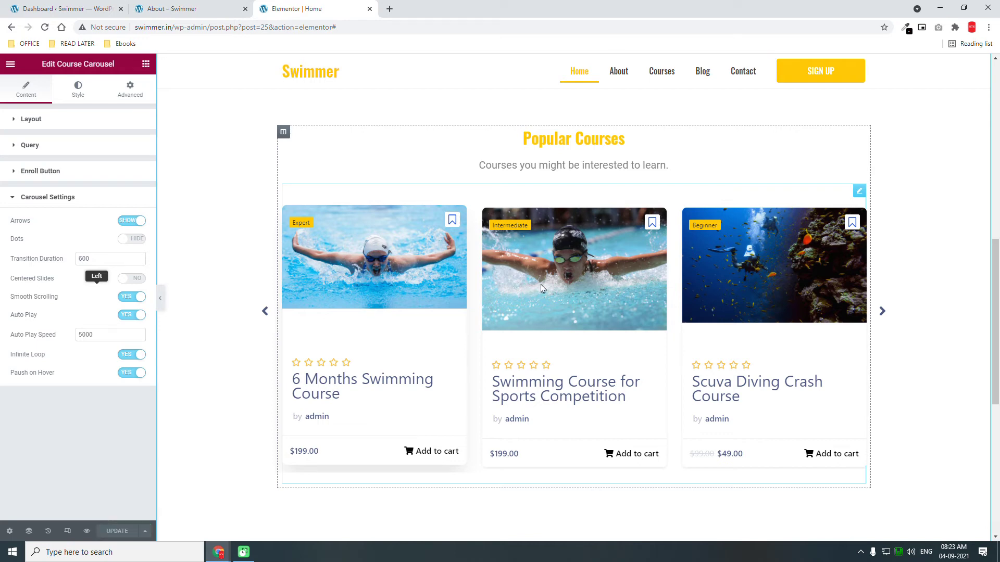
- Search the widget library for "revi"
{"action": "scroll", "coordinate": [600, 304], "scroll_direction": "up", "scroll_amount": 3}
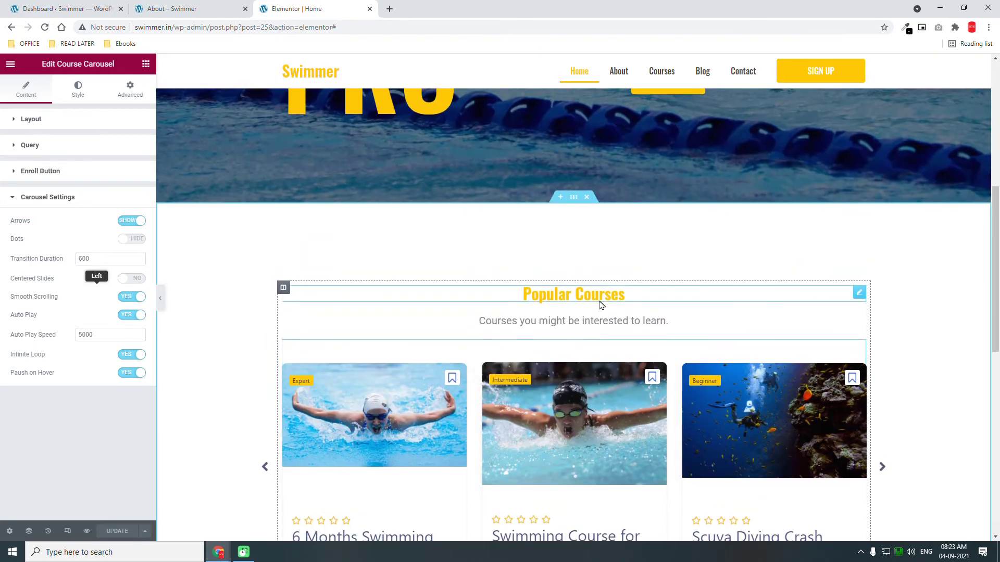
{"action": "scroll", "coordinate": [600, 305], "scroll_direction": "down", "scroll_amount": 3}
{"action": "scroll", "coordinate": [600, 305], "scroll_direction": "down", "scroll_amount": 1}
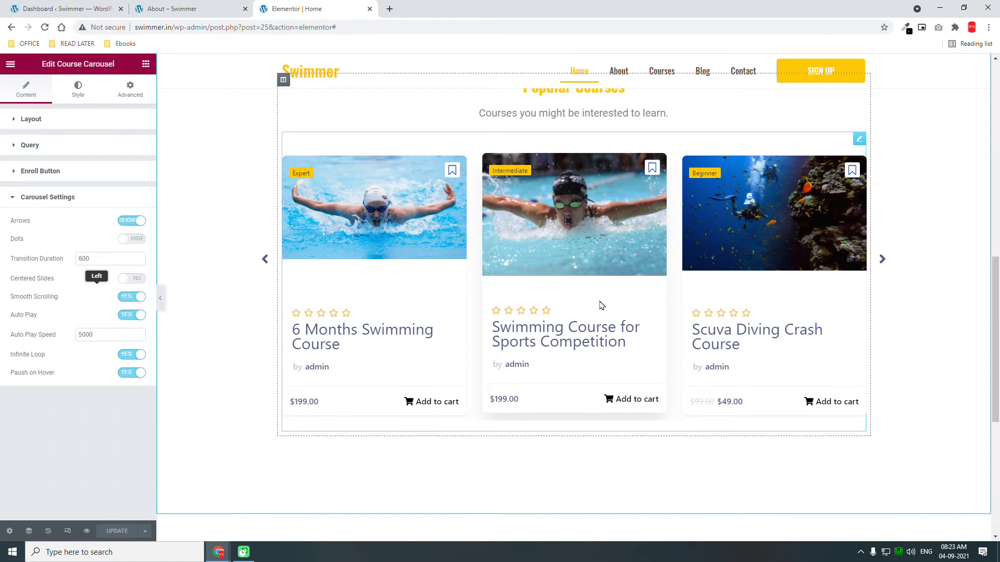
{"action": "scroll", "coordinate": [600, 304], "scroll_direction": "down", "scroll_amount": 3}
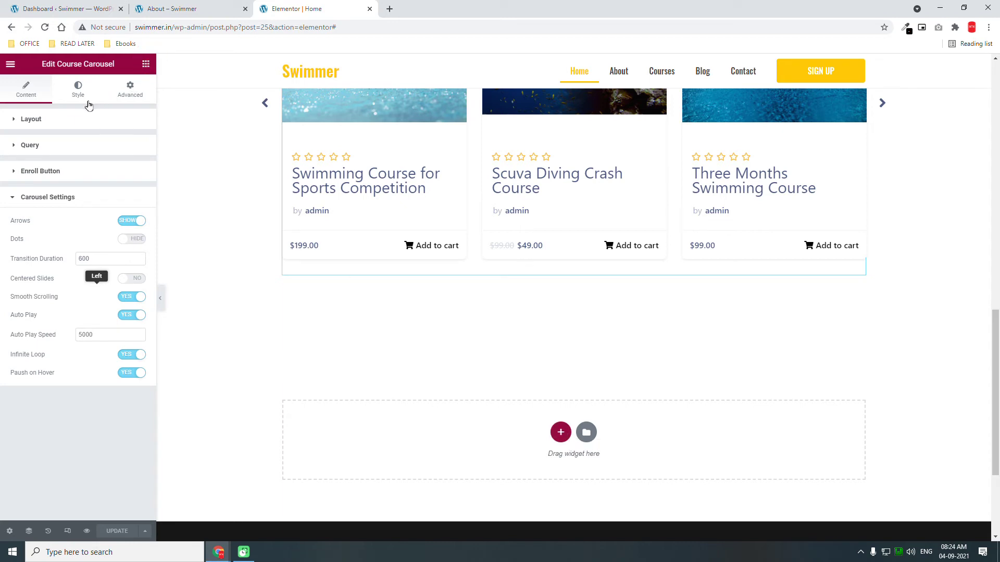
{"action": "key", "text": "Escape"}
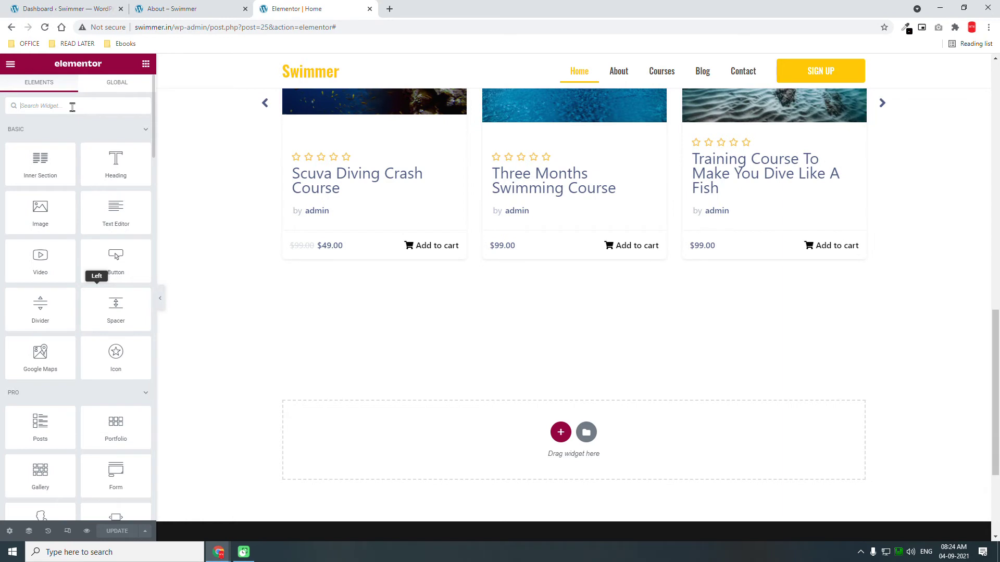
{"action": "type", "text": "revi"}
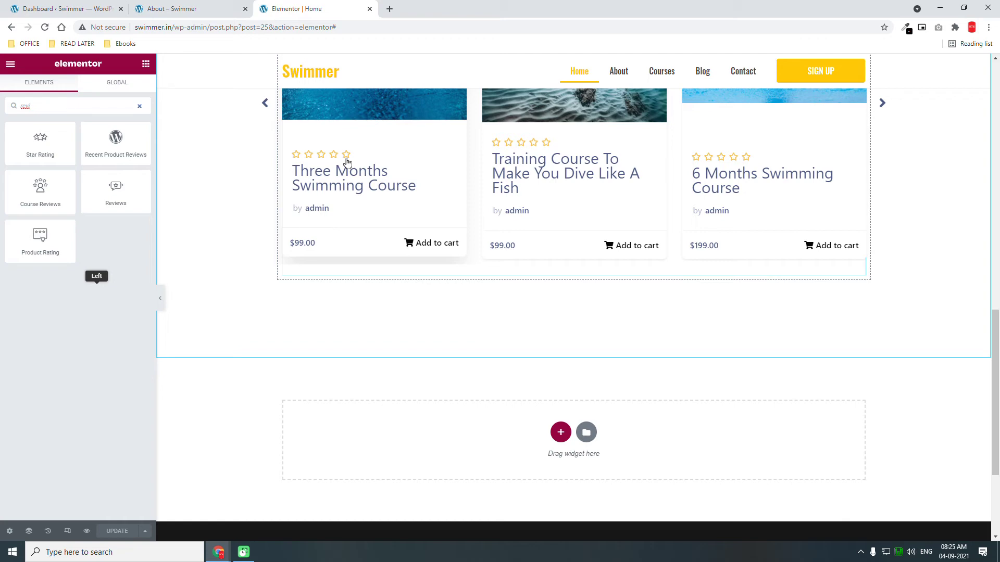
{"action": "scroll", "coordinate": [670, 330], "scroll_direction": "down", "scroll_amount": 1}
{"action": "scroll", "coordinate": [671, 331], "scroll_direction": "up", "scroll_amount": 6}
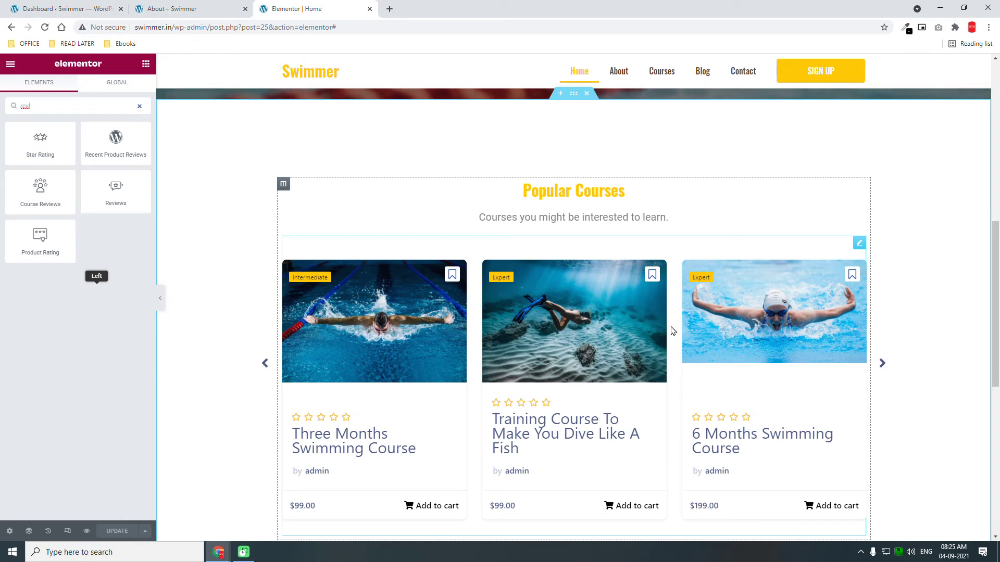
{"action": "scroll", "coordinate": [871, 316], "scroll_direction": "down", "scroll_amount": 6}
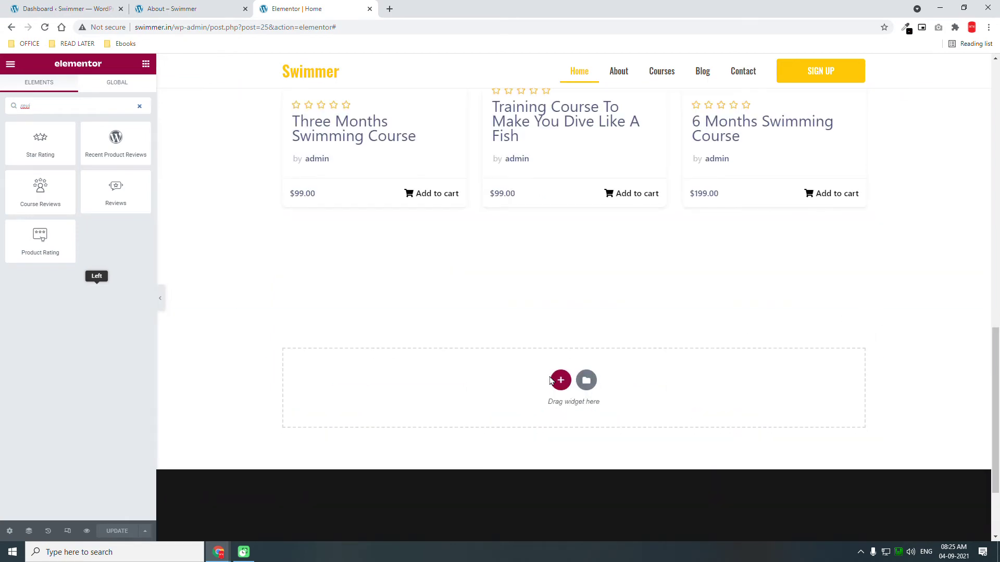
{"action": "left_click", "coordinate": [560, 380]}
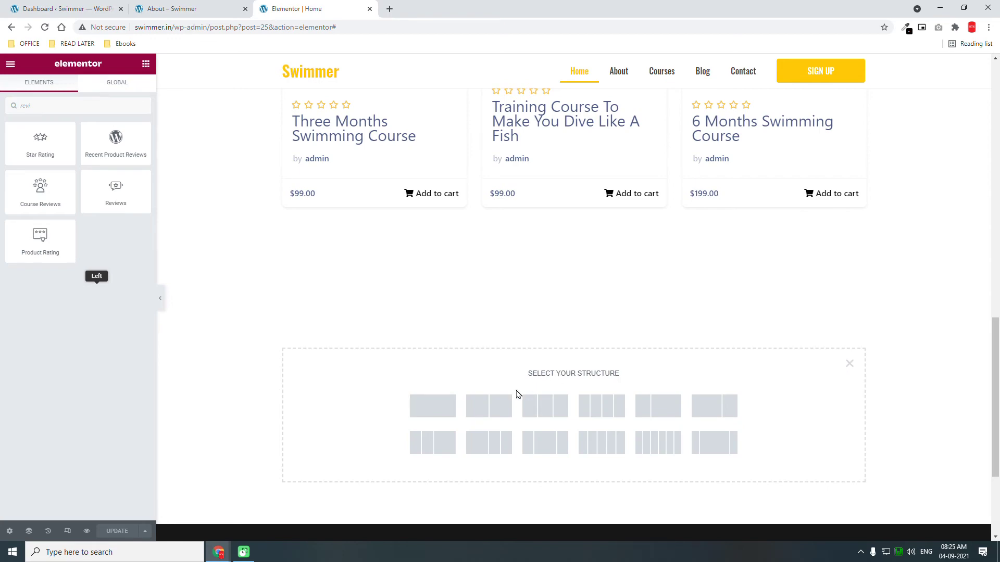
- Duplicate the Popular Courses section and delete the course carousel from the copy
{"action": "scroll", "coordinate": [535, 360], "scroll_direction": "up", "scroll_amount": 6}
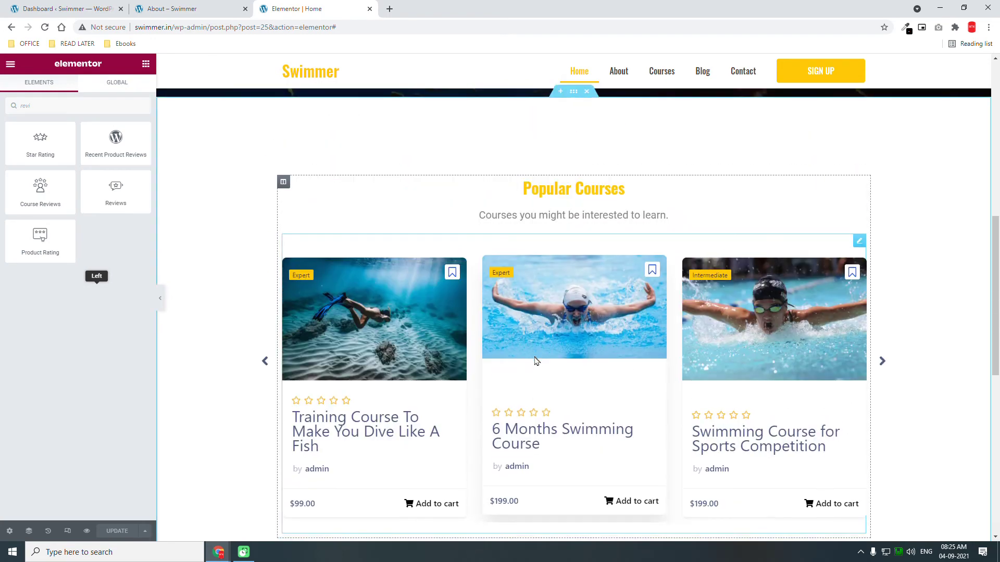
{"action": "scroll", "coordinate": [536, 359], "scroll_direction": "down", "scroll_amount": 2}
{"action": "scroll", "coordinate": [536, 359], "scroll_direction": "up", "scroll_amount": 4}
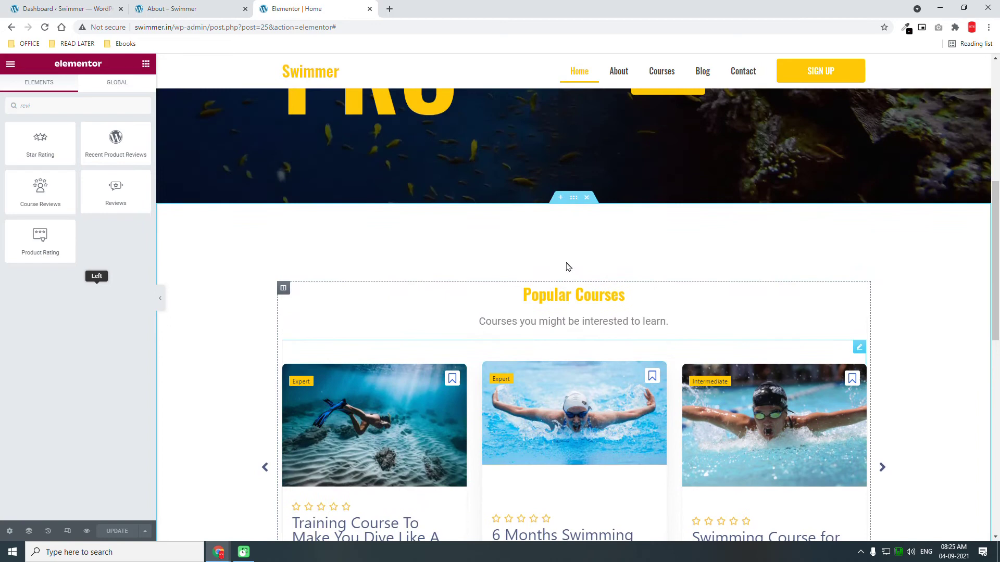
{"action": "right_click", "coordinate": [575, 202]}
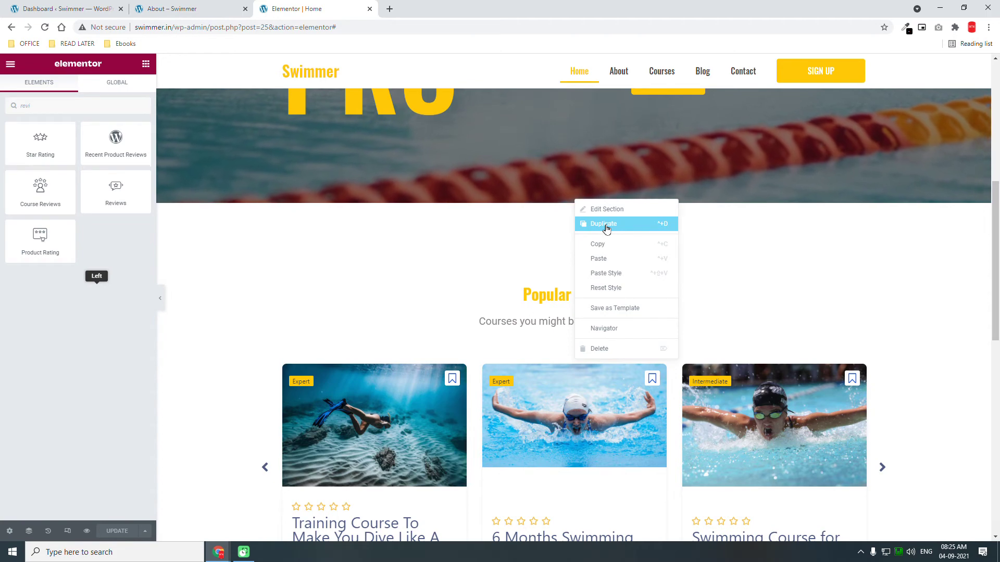
{"action": "left_click", "coordinate": [604, 224]}
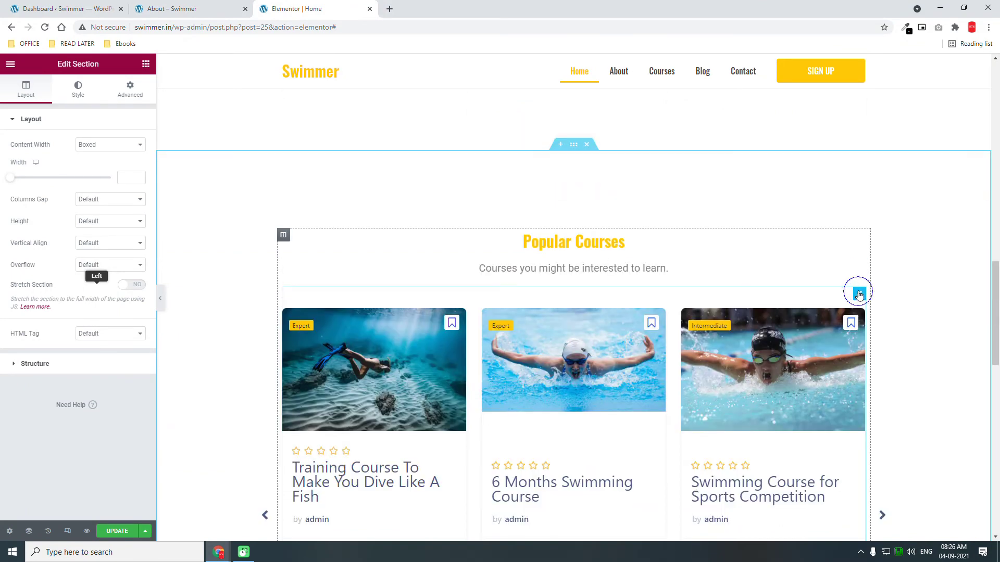
{"action": "right_click", "coordinate": [860, 301]}
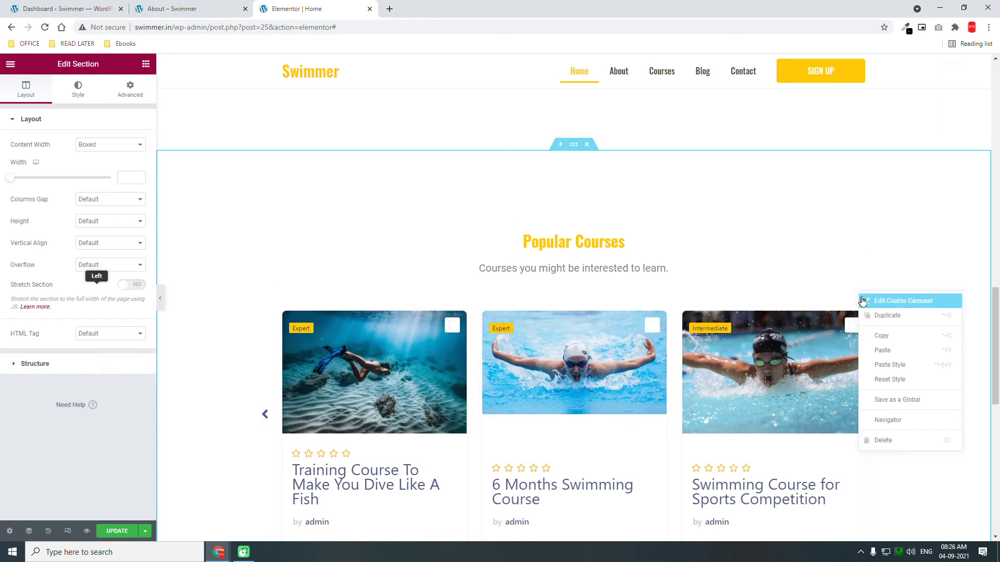
{"action": "left_click", "coordinate": [883, 441]}
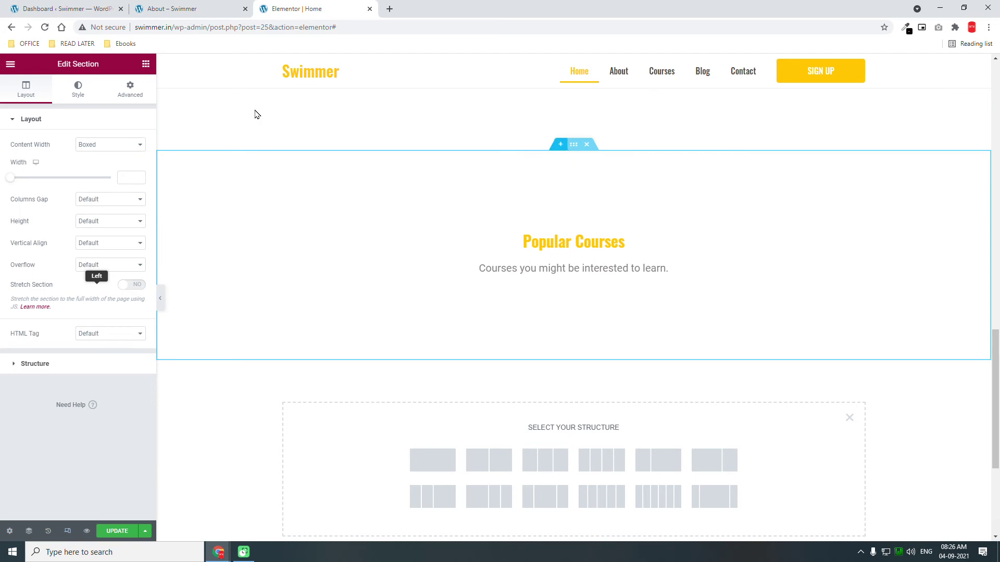
- Give the duplicated section a Classic background in the global Primary colour
{"action": "left_click", "coordinate": [573, 147]}
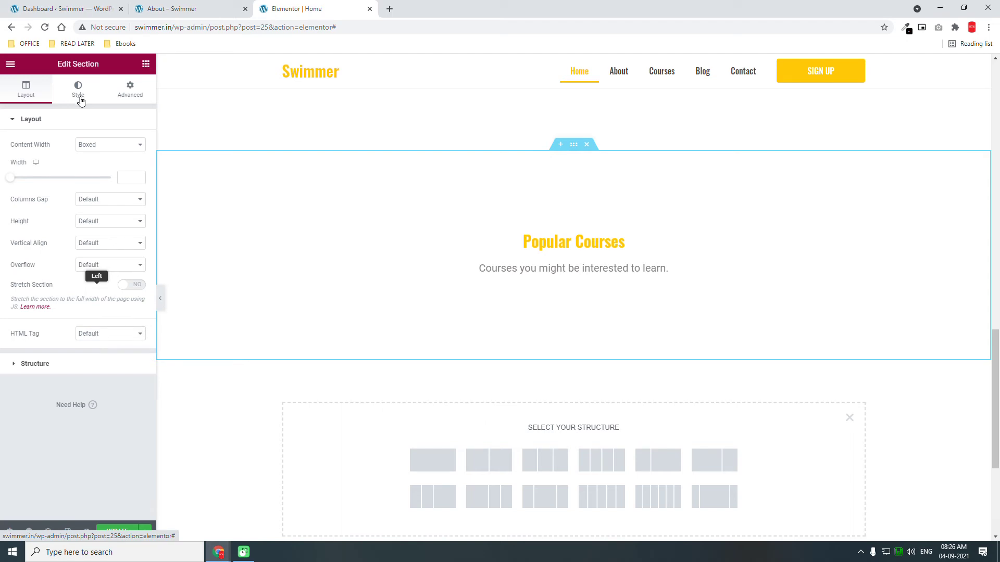
{"action": "left_click", "coordinate": [79, 94]}
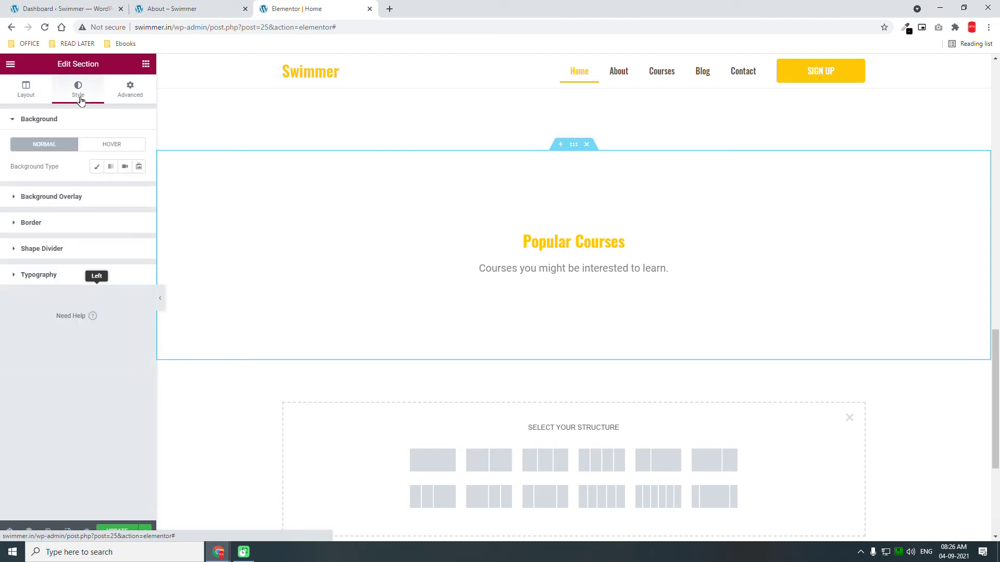
{"action": "left_click", "coordinate": [97, 167]}
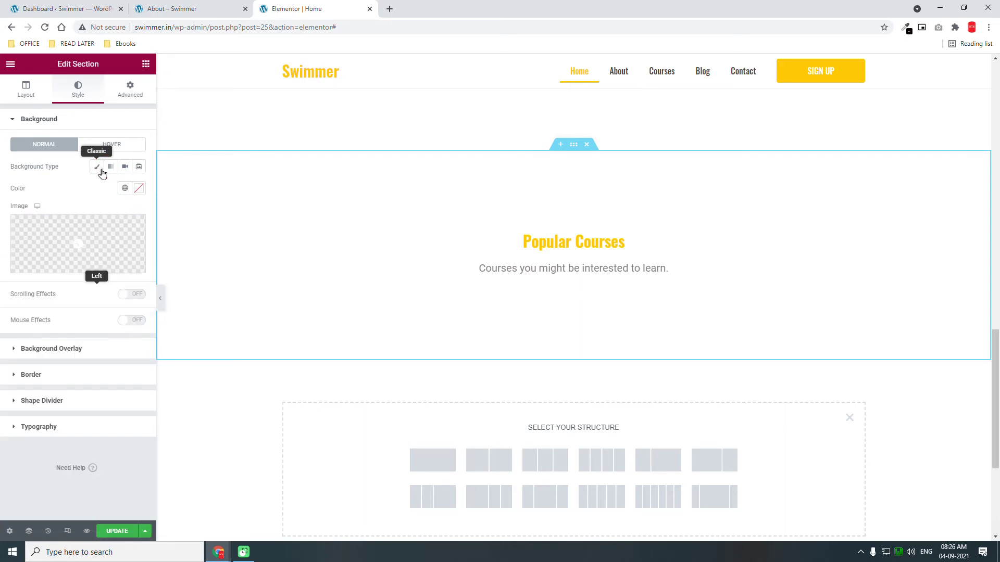
{"action": "left_click", "coordinate": [125, 188]}
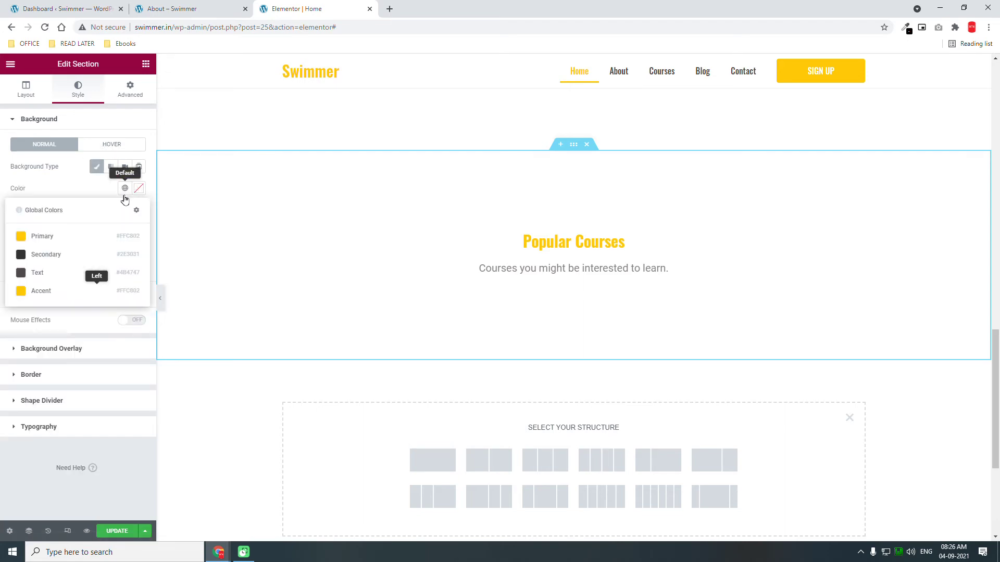
{"action": "left_click", "coordinate": [46, 236]}
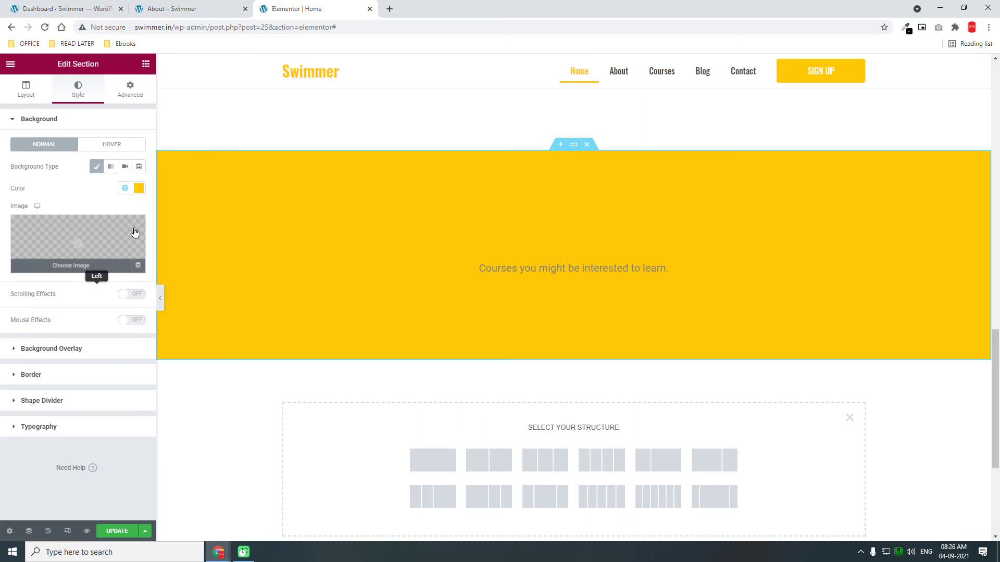
- Lower the opacity of the duplicated section's background colour to a very faint tint, #FFC80205
{"action": "left_click", "coordinate": [139, 190]}
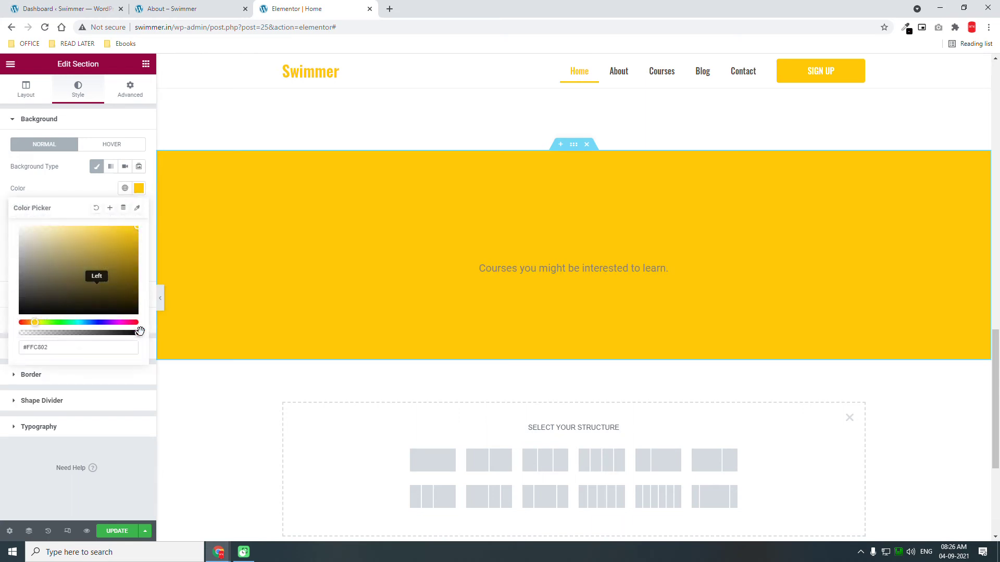
{"action": "left_click_drag", "start_coordinate": [139, 333], "coordinate": [30, 334]}
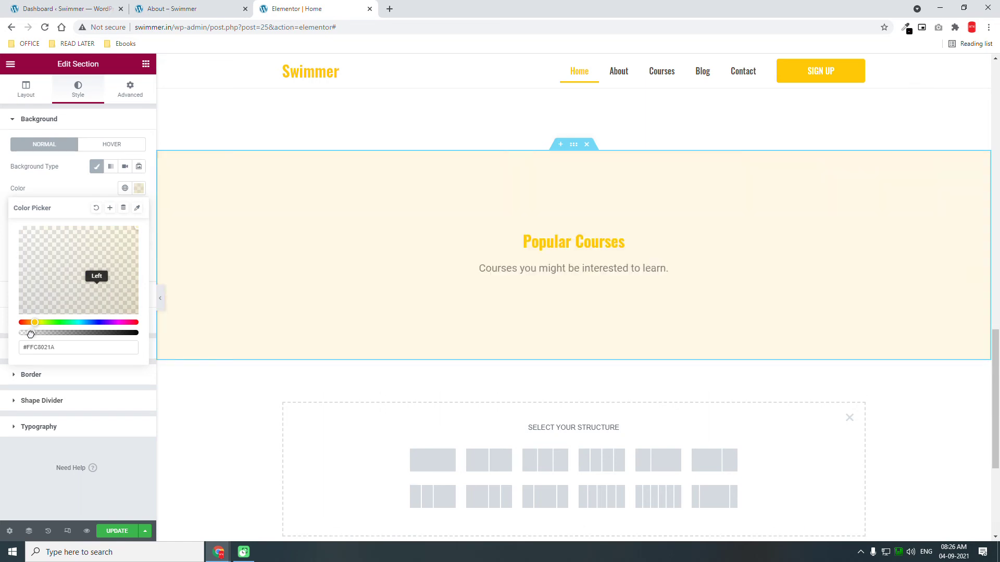
{"action": "left_click_drag", "start_coordinate": [28, 334], "coordinate": [26, 334]}
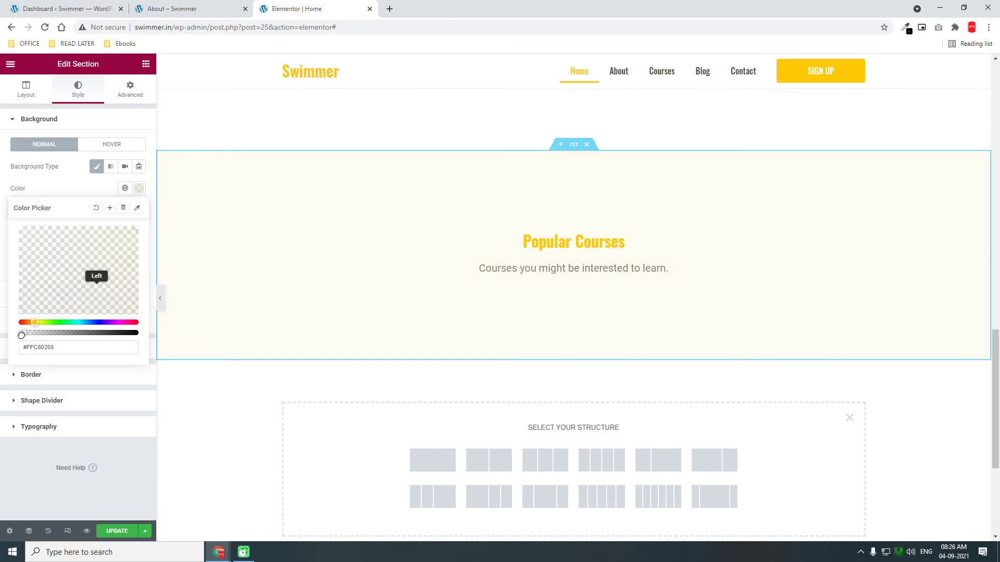
{"action": "scroll", "coordinate": [582, 240], "scroll_direction": "up", "scroll_amount": 4}
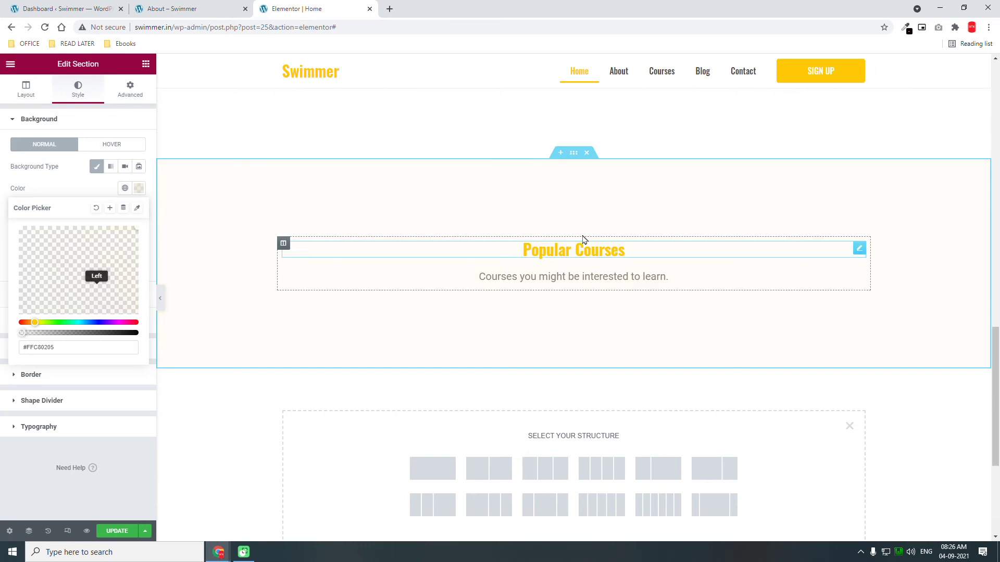
{"action": "scroll", "coordinate": [529, 252], "scroll_direction": "down", "scroll_amount": 2}
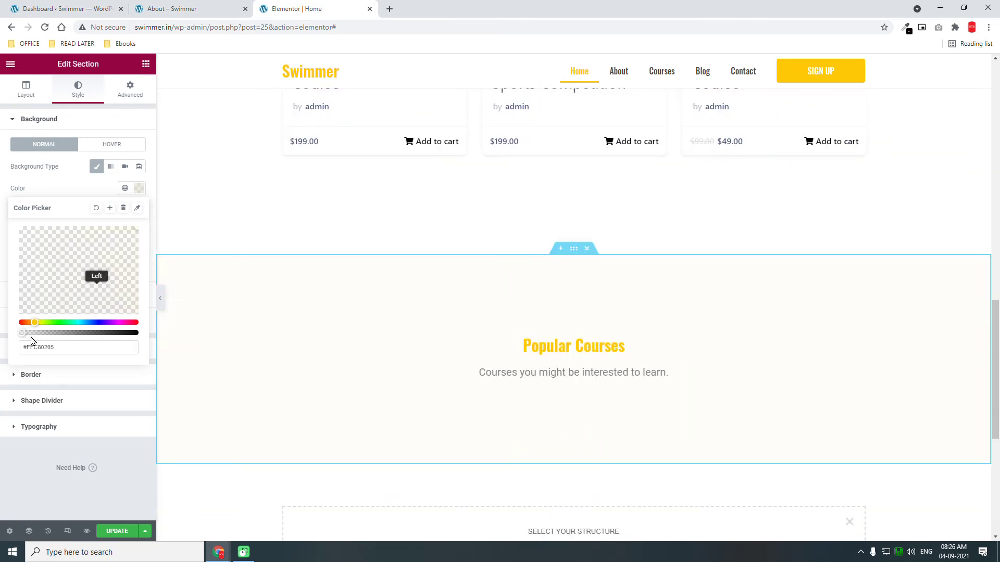
{"action": "scroll", "coordinate": [632, 298], "scroll_direction": "up", "scroll_amount": 3}
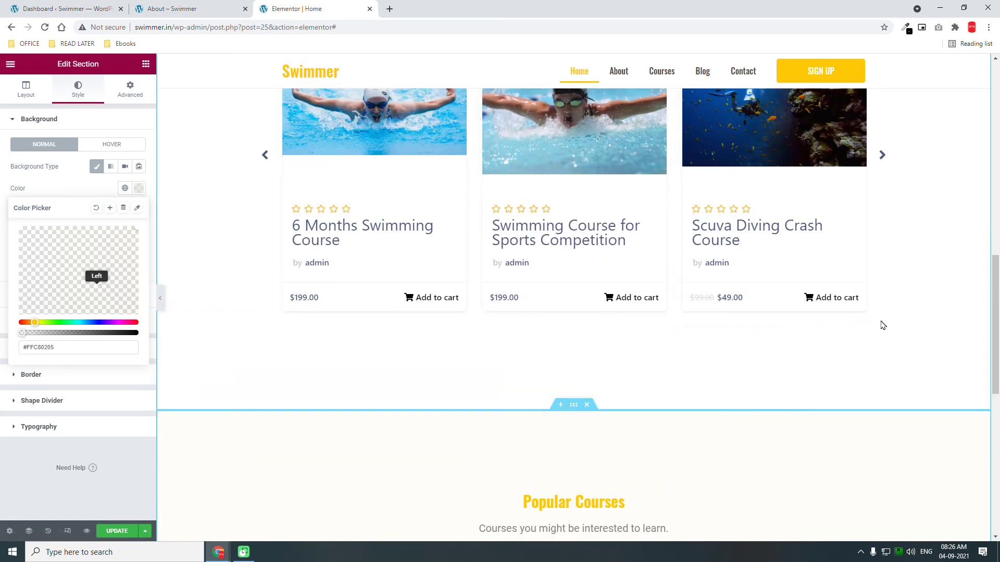
{"action": "scroll", "coordinate": [840, 361], "scroll_direction": "down", "scroll_amount": 3}
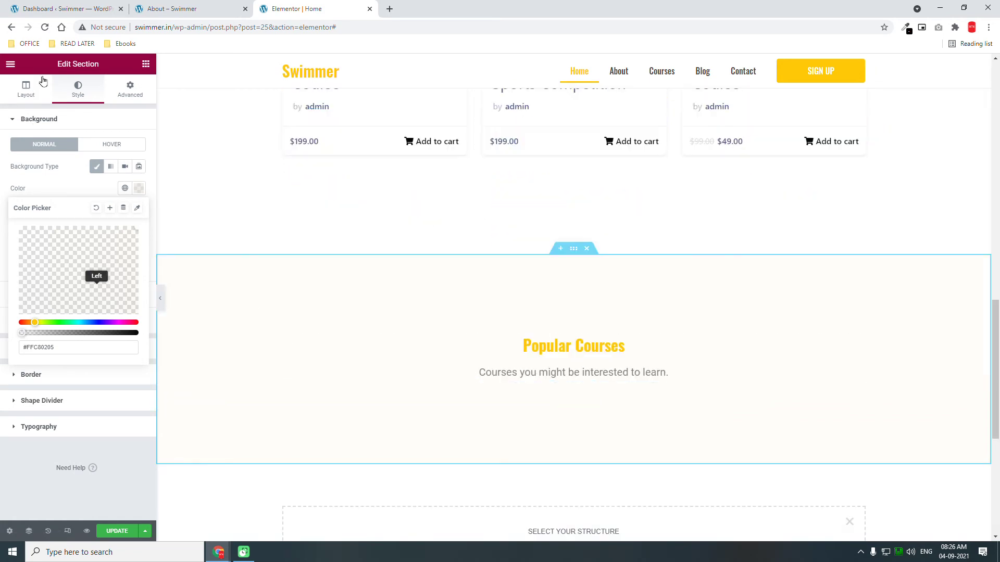
{"action": "left_click", "coordinate": [145, 73]}
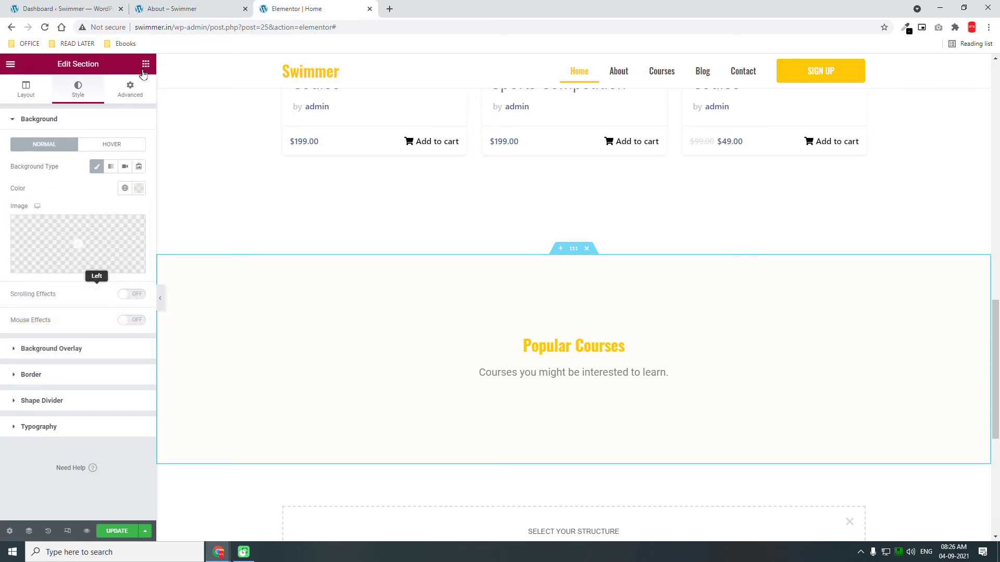
{"action": "left_click", "coordinate": [144, 66]}
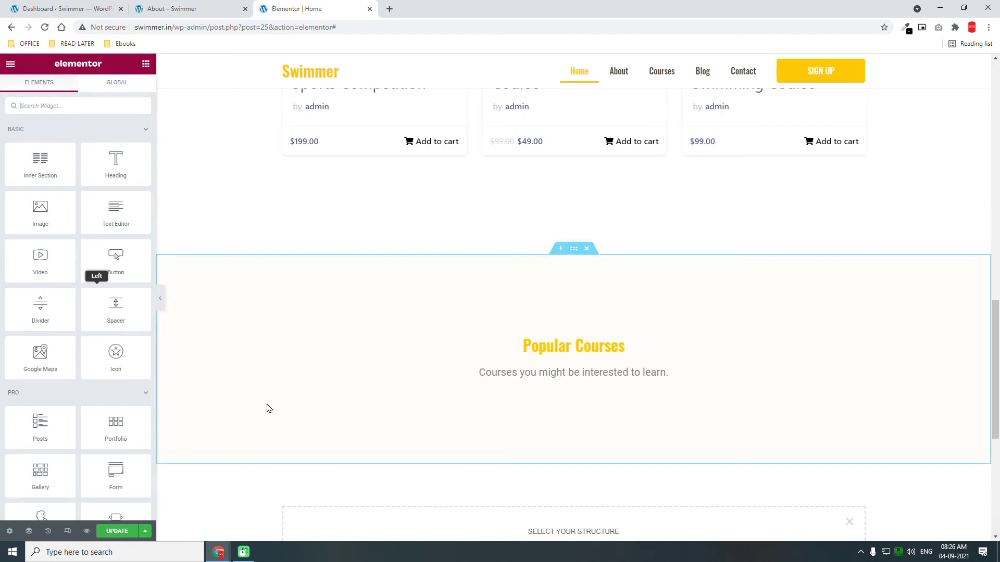
{"action": "scroll", "coordinate": [273, 259], "scroll_direction": "up", "scroll_amount": 1}
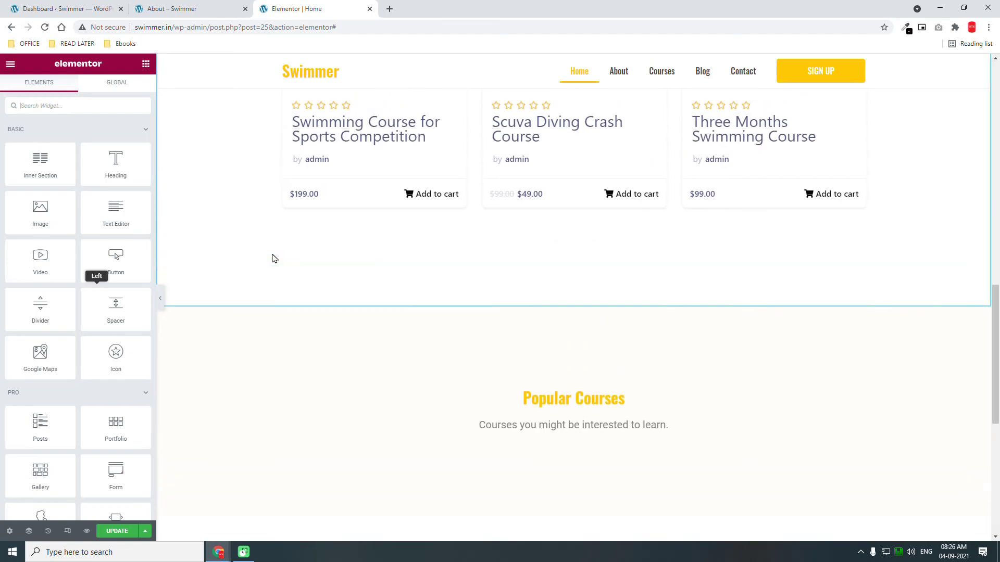
{"action": "scroll", "coordinate": [272, 259], "scroll_direction": "up", "scroll_amount": 3}
{"action": "scroll", "coordinate": [272, 259], "scroll_direction": "down", "scroll_amount": 4}
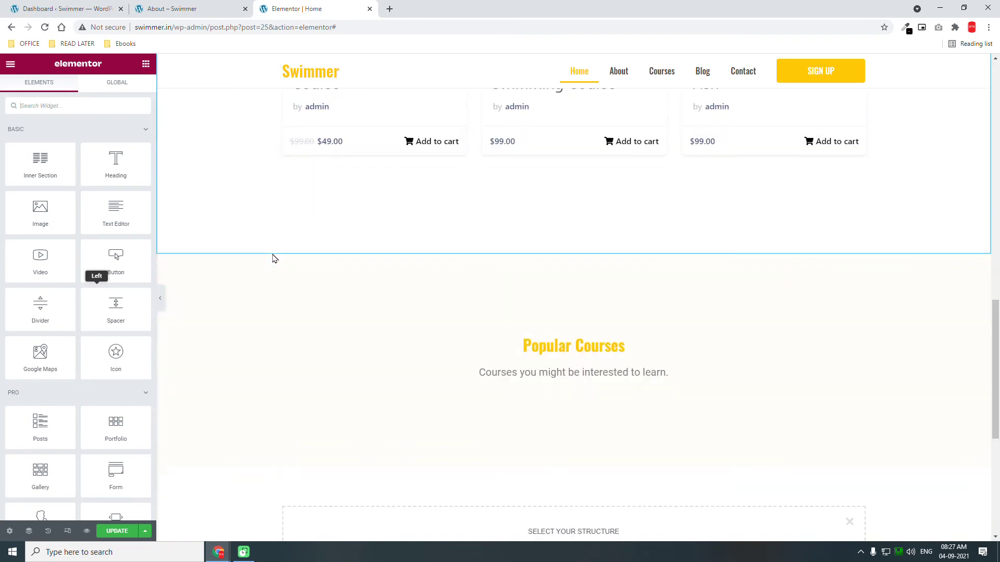
{"action": "scroll", "coordinate": [273, 258], "scroll_direction": "down", "scroll_amount": 1}
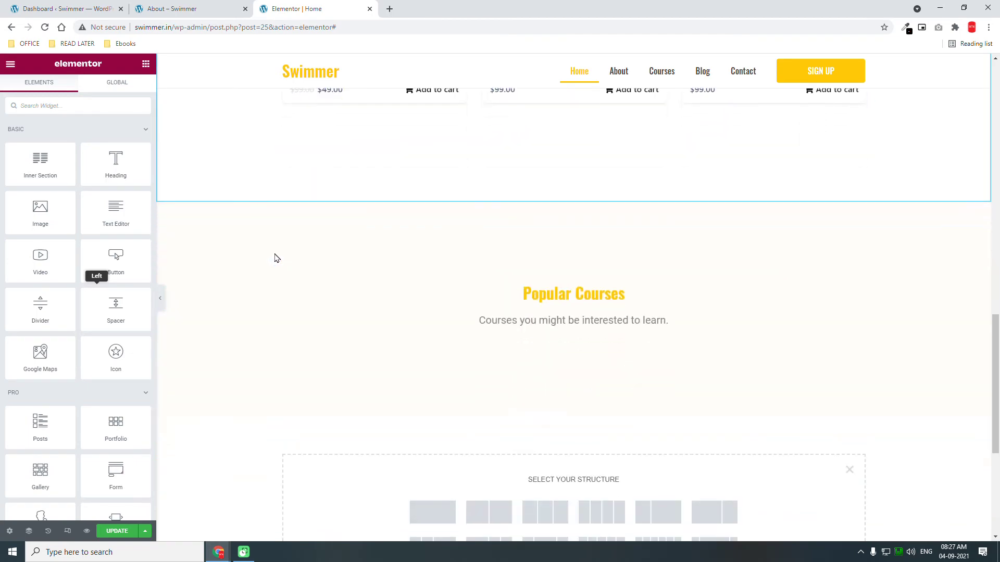
- Change the tinted section's heading text to "From the Galleries"
{"action": "left_click", "coordinate": [579, 293]}
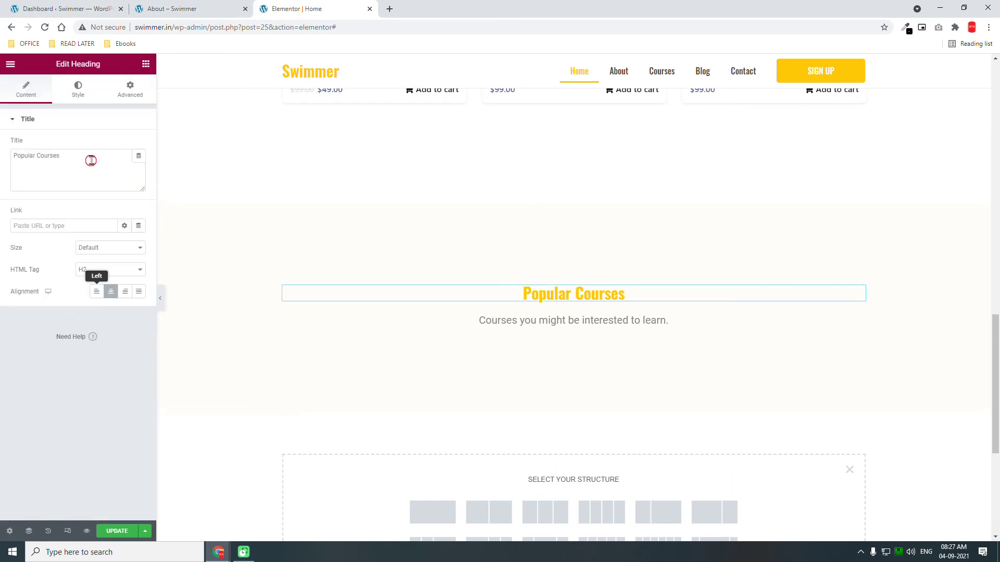
{"action": "left_click_drag", "start_coordinate": [89, 160], "coordinate": [3, 149]}
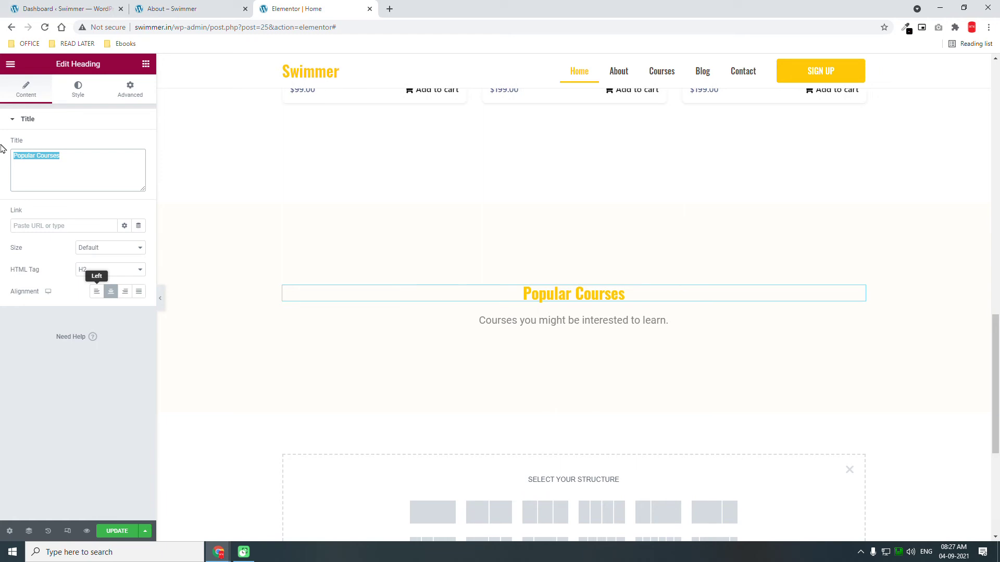
{"action": "type", "text": "P"}
{"action": "type", "text": "rom"}
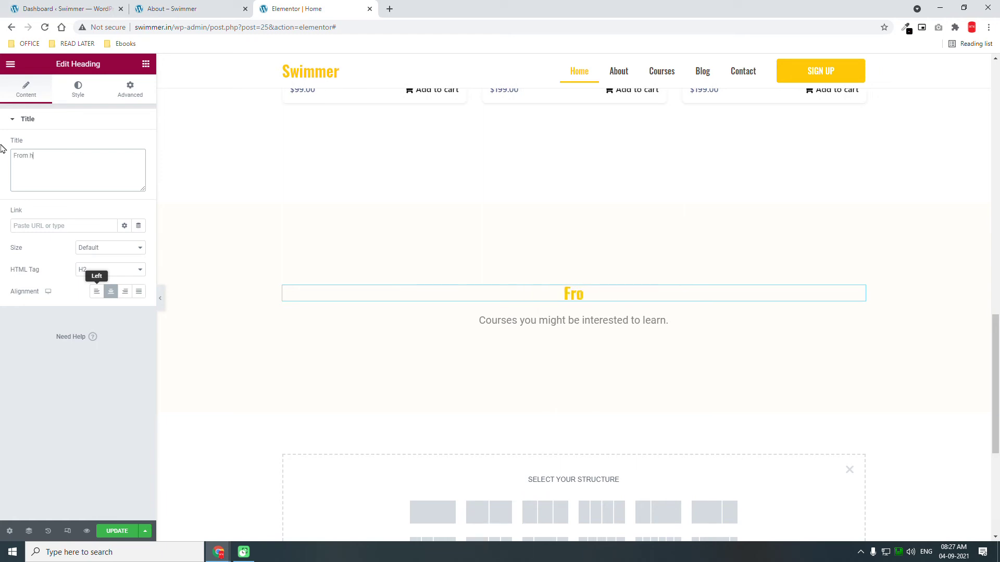
{"action": "type", "text": " h"}
{"action": "key", "text": "BackSpace"}
{"action": "type", "text": "the"}
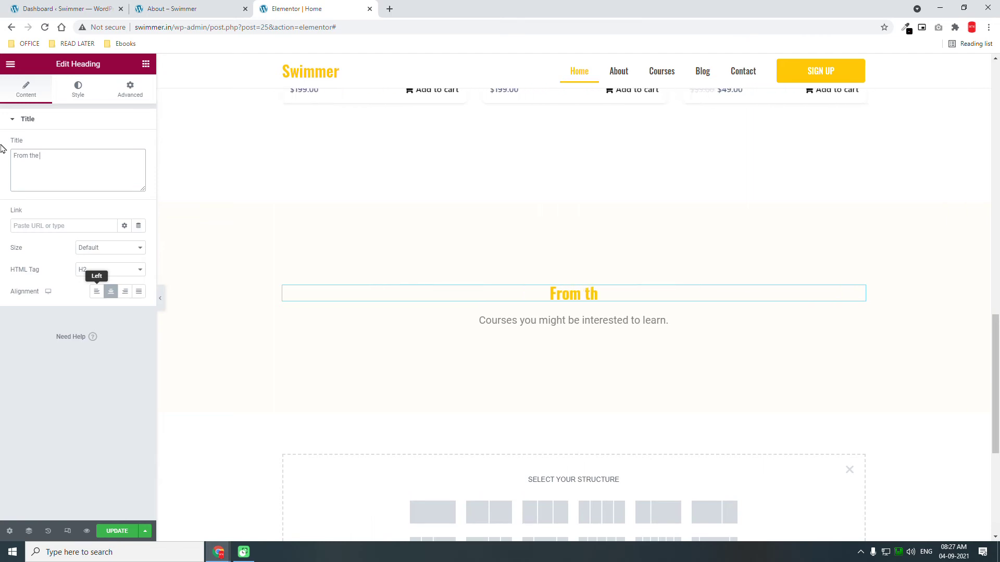
{"action": "type", "text": " Galleries"}
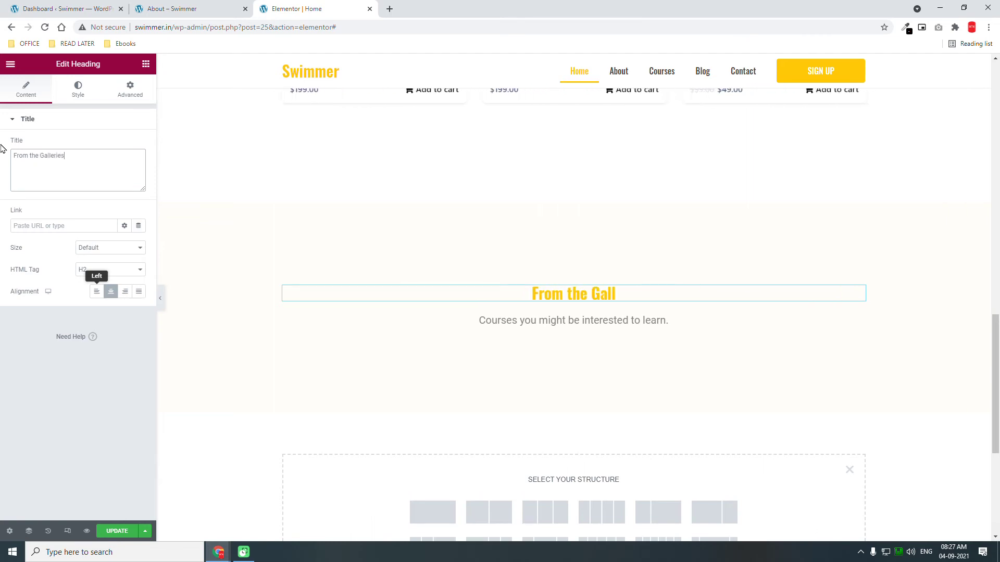
- Replace the text below the From the Galleries heading with "Take a peek at what we have done in these years."
{"action": "left_click", "coordinate": [557, 323]}
{"action": "left_click", "coordinate": [106, 225]}
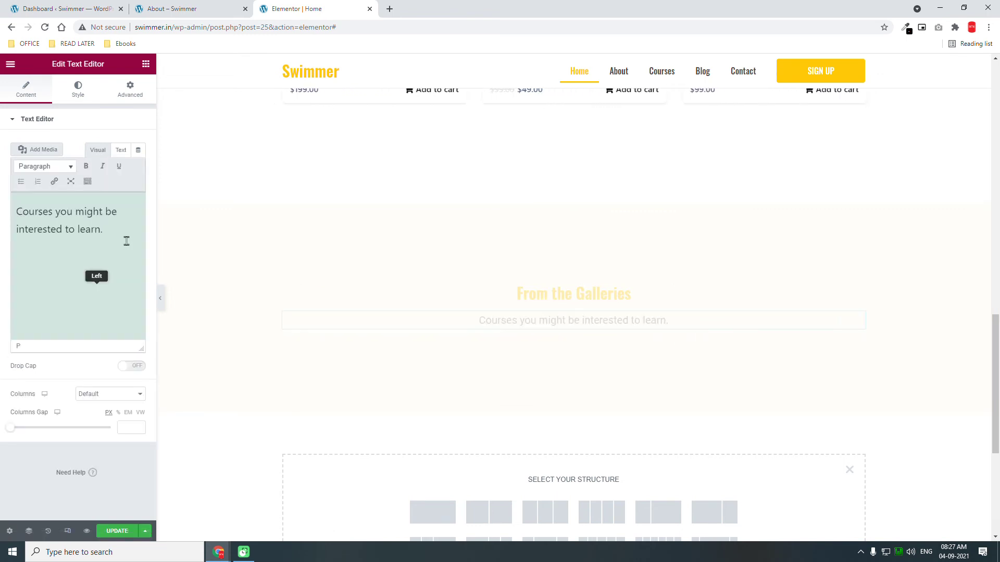
{"action": "key", "text": "ctrl+a"}
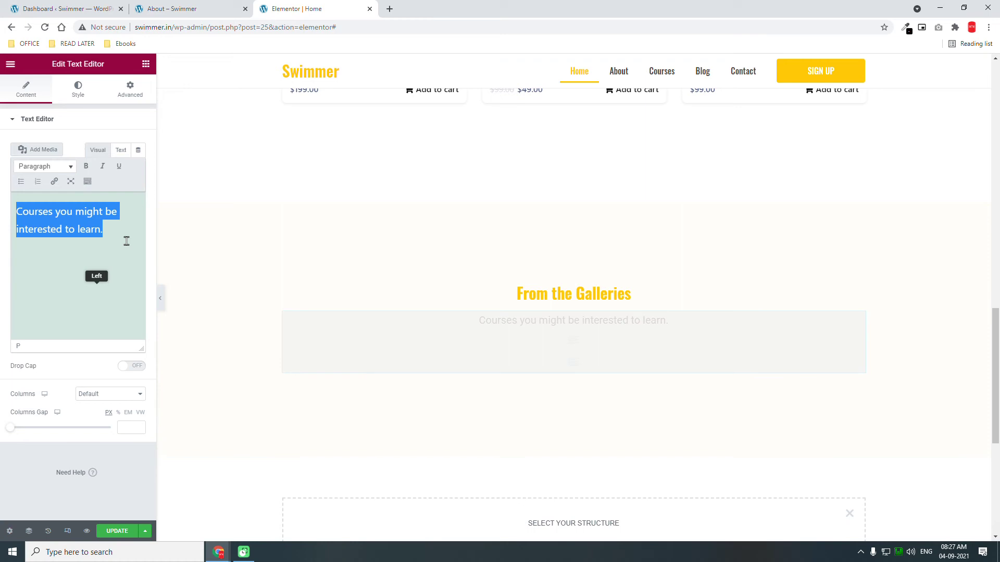
{"action": "type", "text": "Take "}
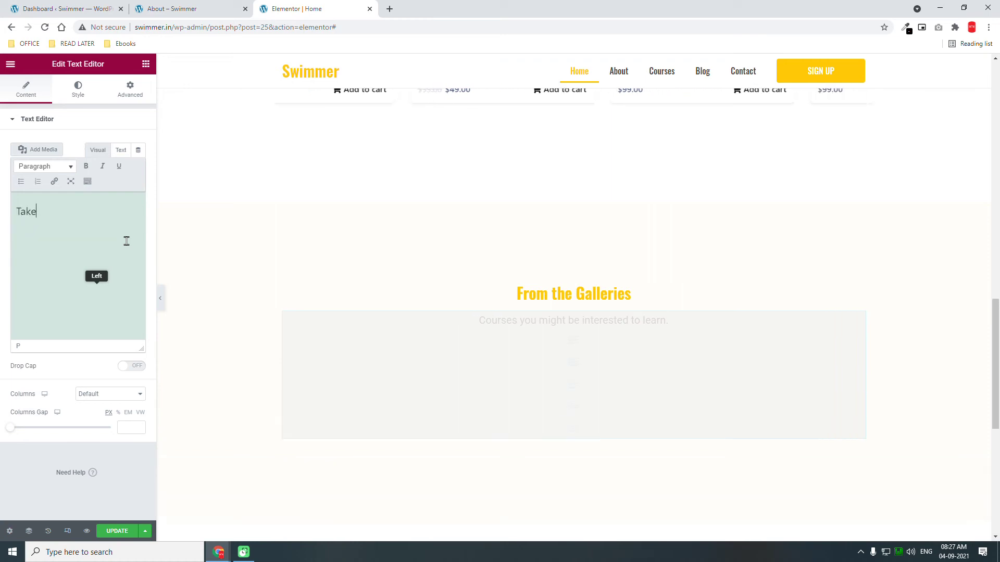
{"action": "type", "text": "a peek"}
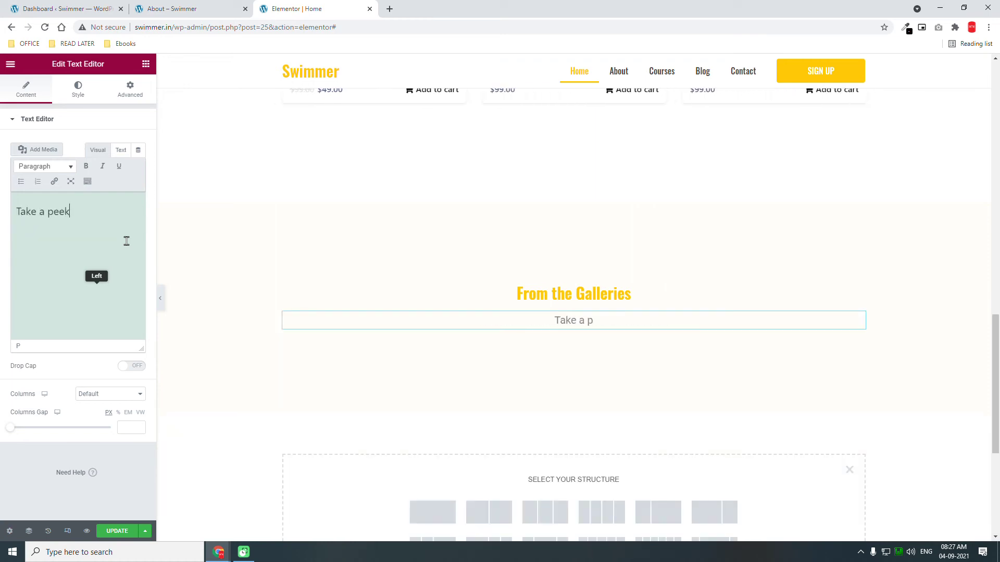
{"action": "type", "text": " at what we ha"}
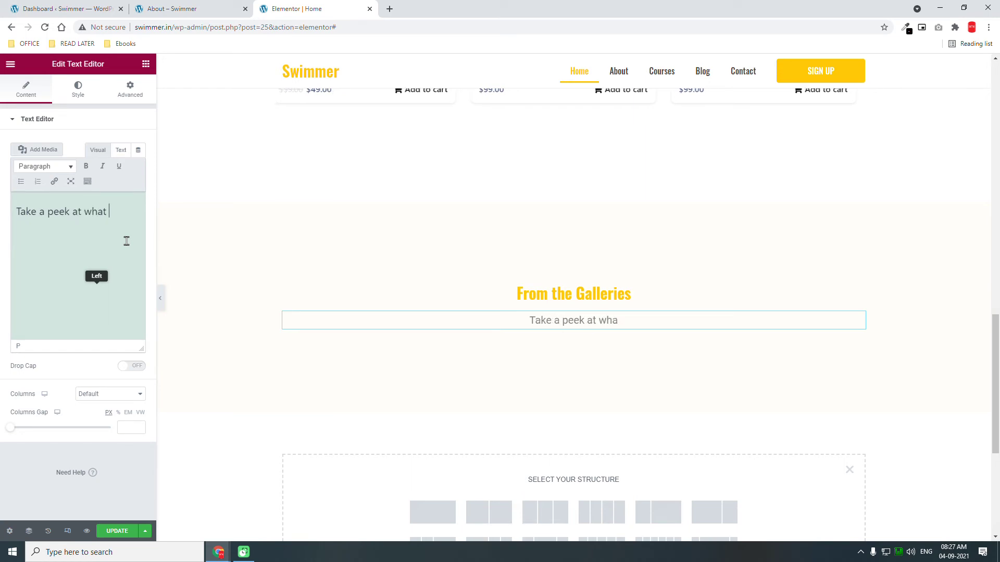
{"action": "type", "text": "v"}
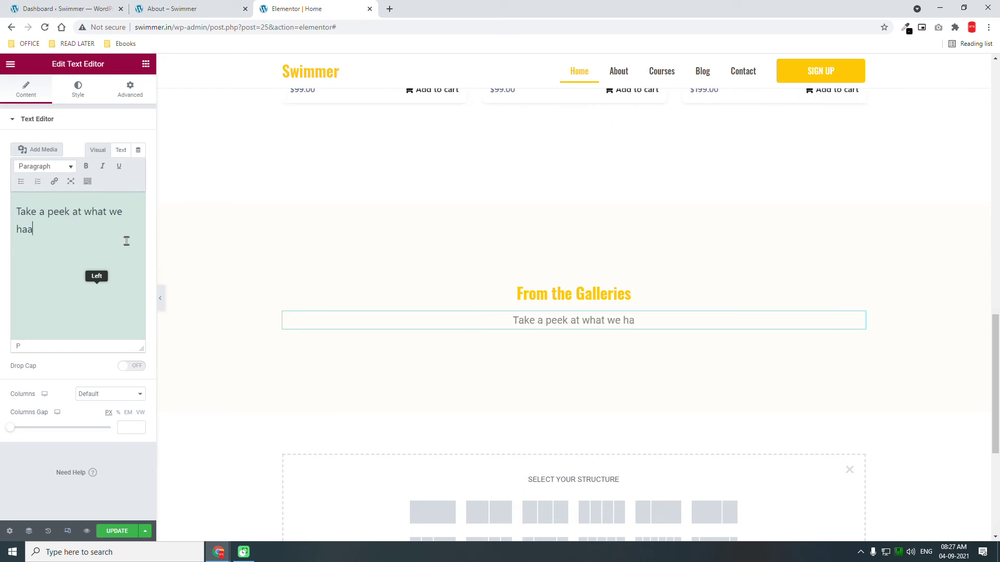
{"action": "key", "text": "BackSpace"}
{"action": "type", "text": "ve done i"}
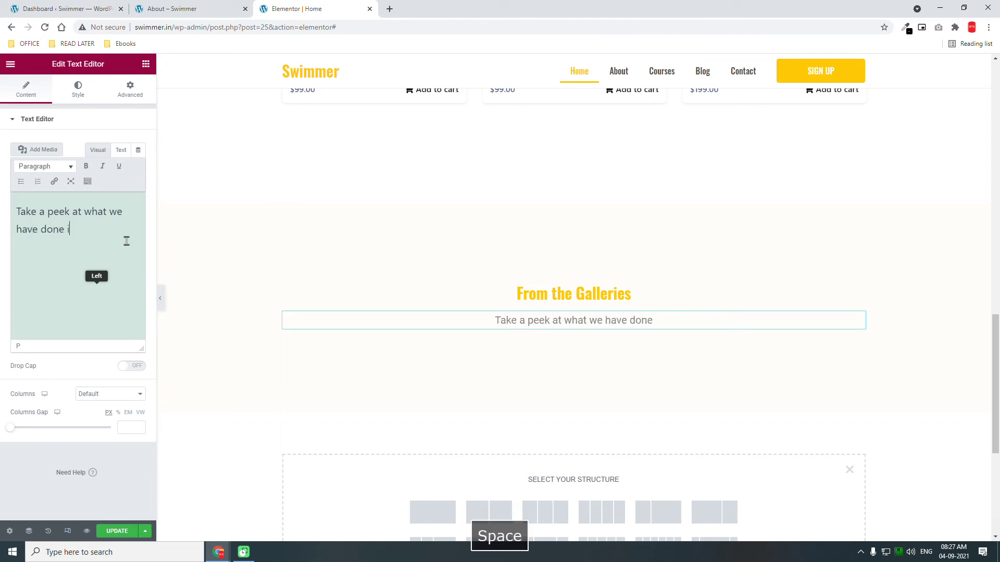
{"action": "type", "text": "n these years"}
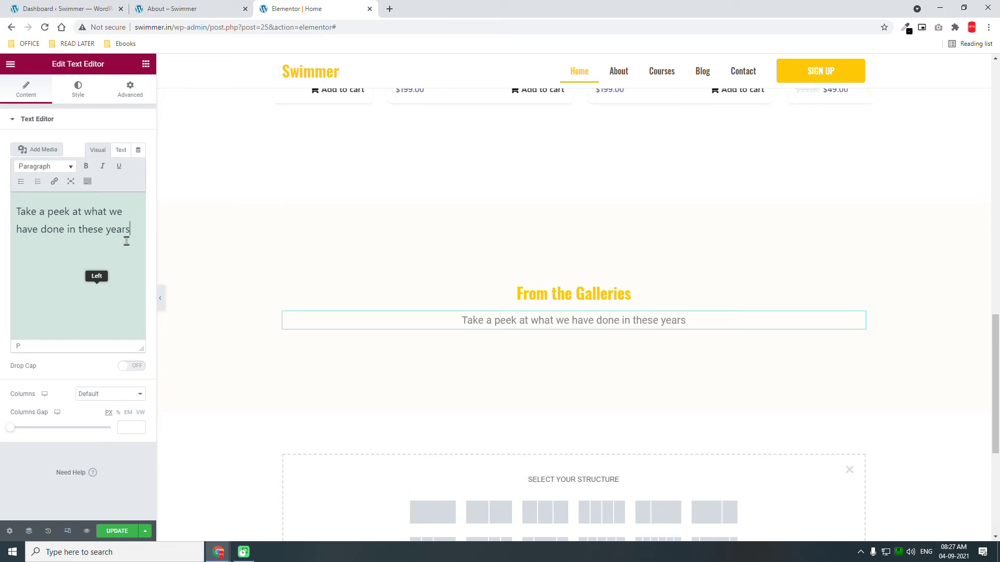
{"action": "type", "text": "."}
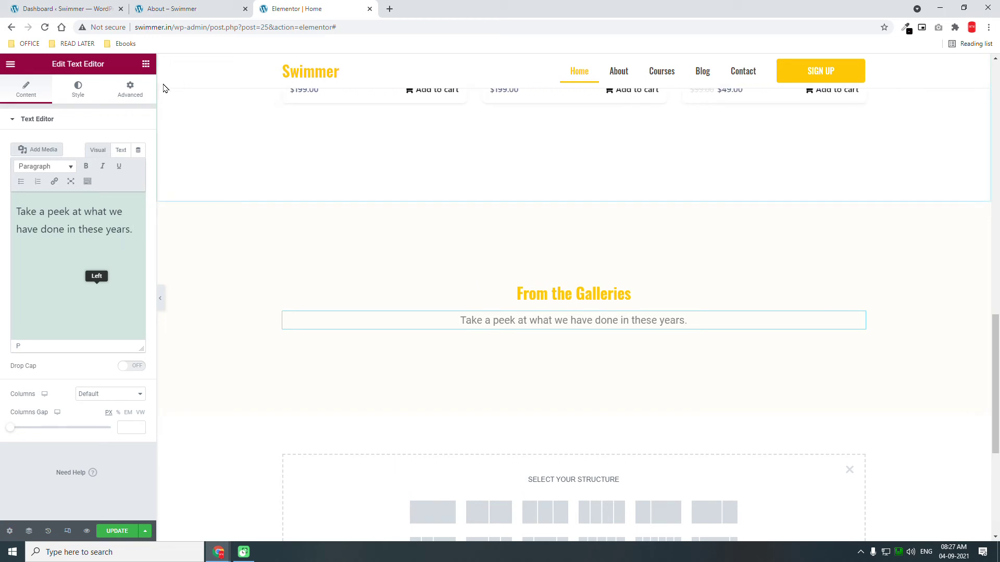
- Find the Pro Gallery widget with "gall" and place it below the From the Galleries description text
{"action": "left_click", "coordinate": [109, 107]}
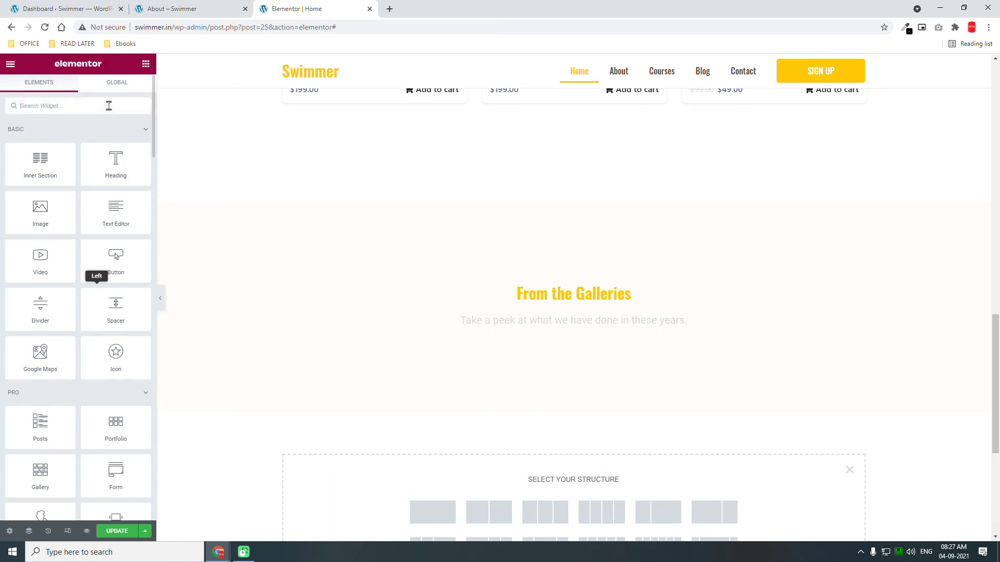
{"action": "type", "text": "gall"}
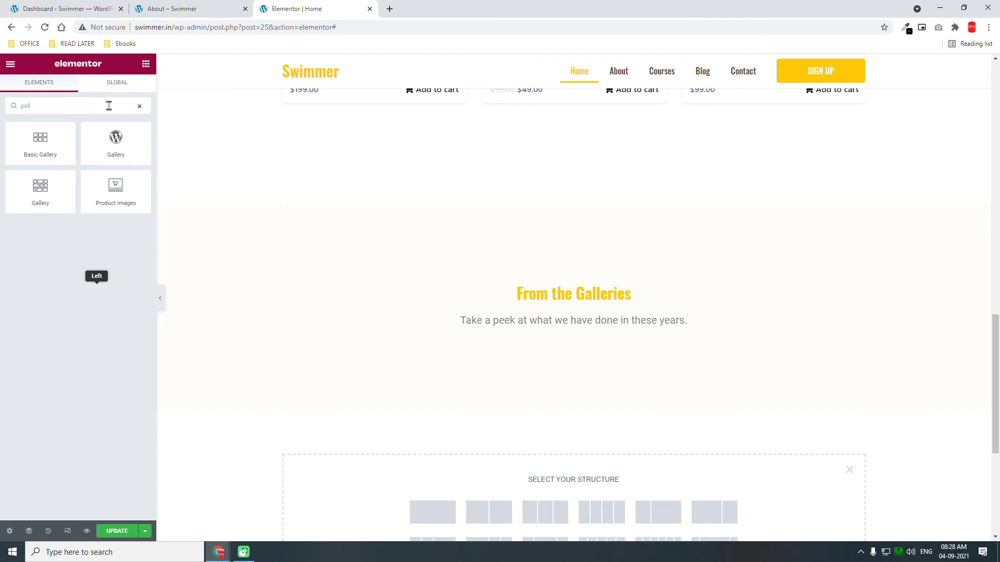
{"action": "left_click_drag", "start_coordinate": [40, 186], "coordinate": [581, 328]}
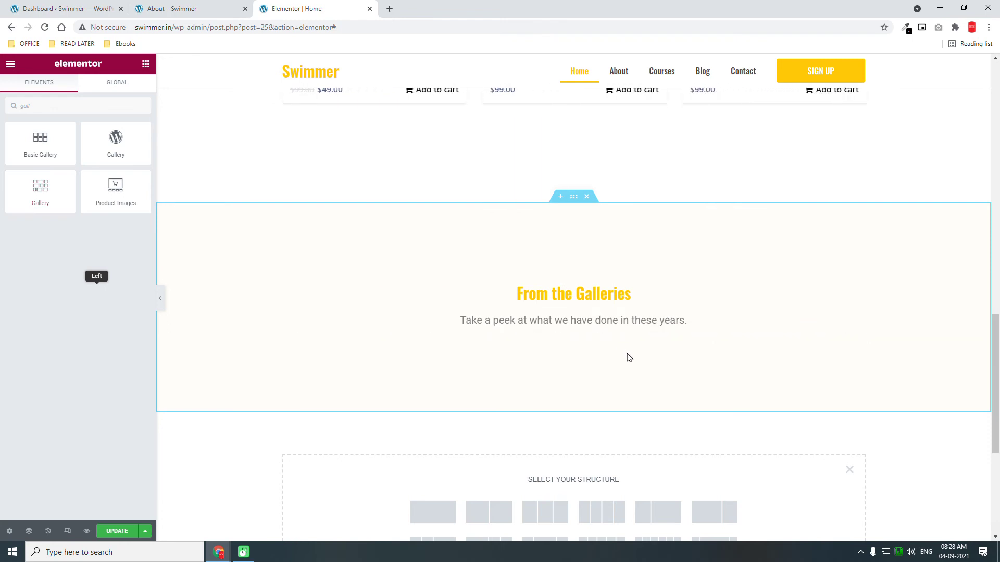
{"action": "left_click_drag", "start_coordinate": [44, 187], "coordinate": [589, 325]}
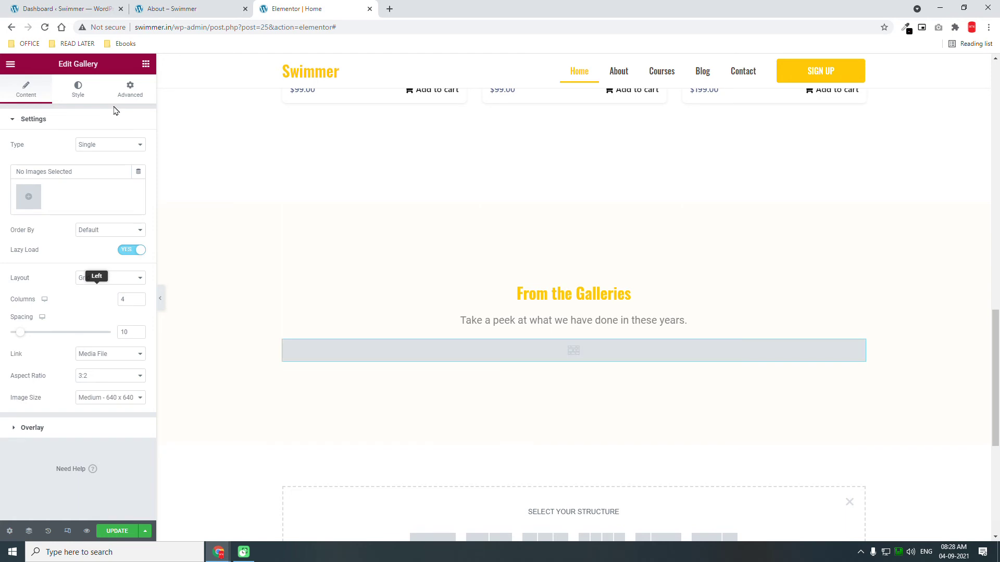
- Try filling the gallery with the 16 swimming and diving photos from the media library, and reset its image selection
{"action": "left_click", "coordinate": [30, 193]}
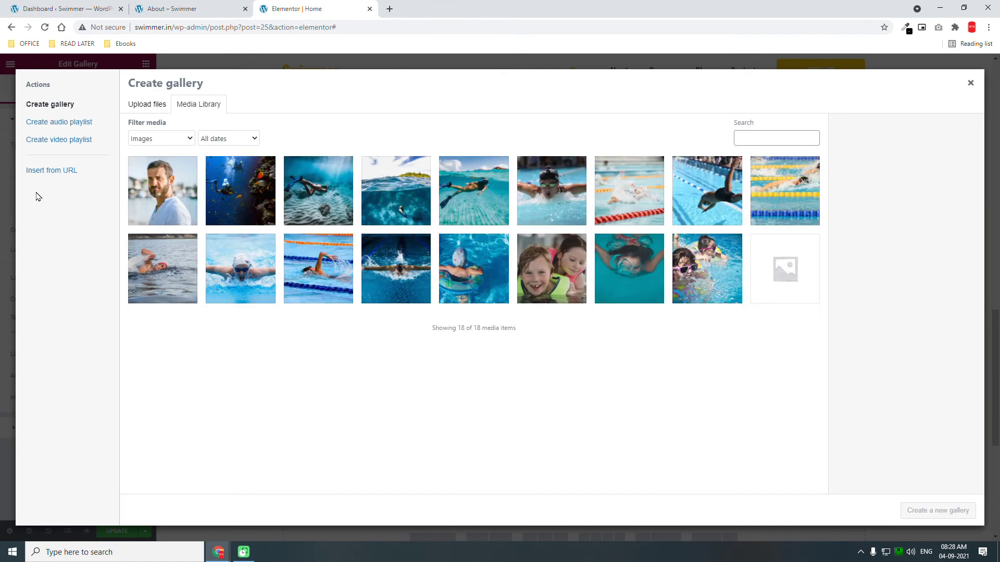
{"action": "left_click", "coordinate": [248, 187]}
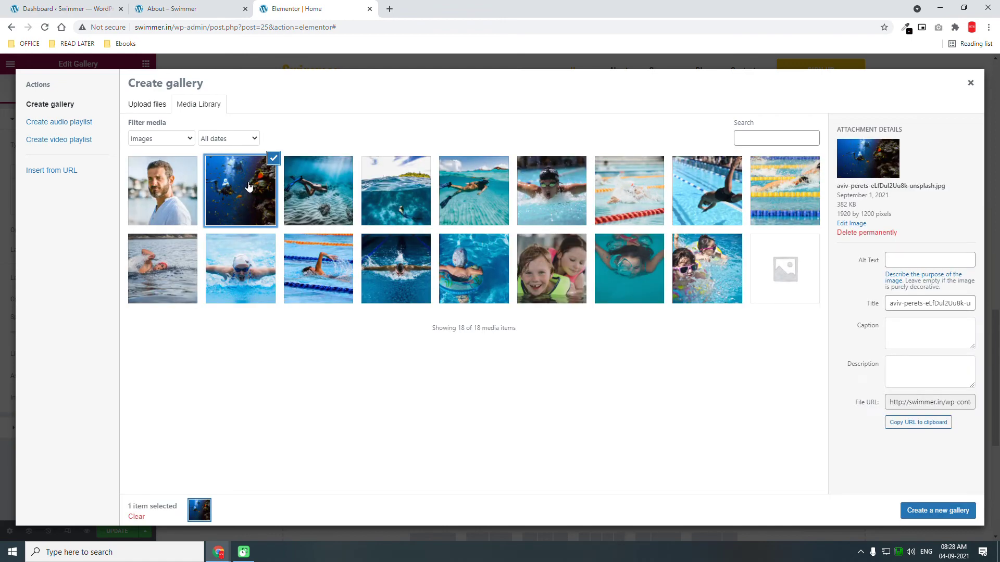
{"action": "left_click", "coordinate": [691, 283], "text": "shift"}
{"action": "left_click", "coordinate": [930, 513]}
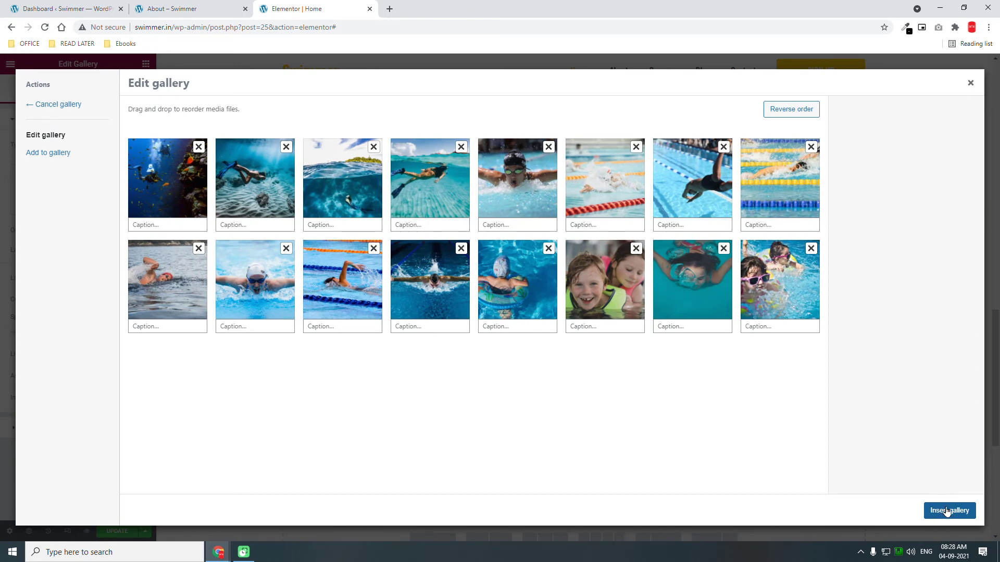
{"action": "left_click", "coordinate": [947, 512]}
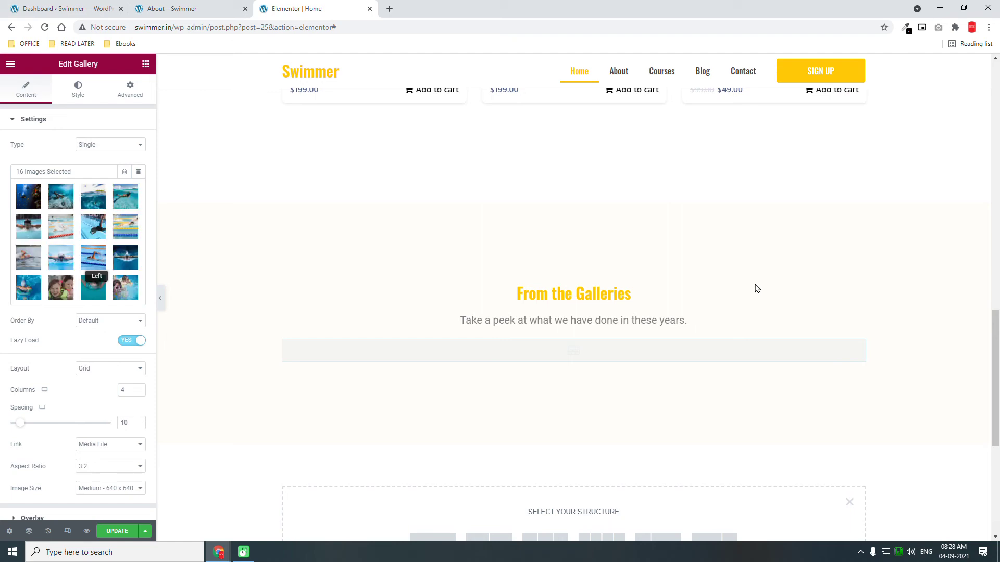
{"action": "scroll", "coordinate": [453, 363], "scroll_direction": "down", "scroll_amount": 3}
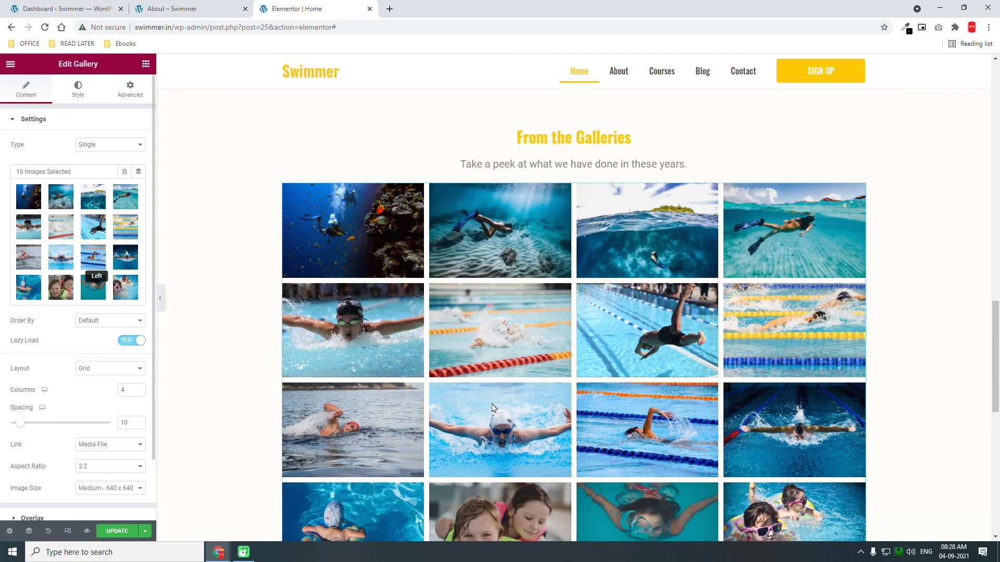
{"action": "scroll", "coordinate": [545, 410], "scroll_direction": "down", "scroll_amount": 4}
{"action": "scroll", "coordinate": [546, 410], "scroll_direction": "up", "scroll_amount": 2}
{"action": "scroll", "coordinate": [546, 410], "scroll_direction": "up", "scroll_amount": 2}
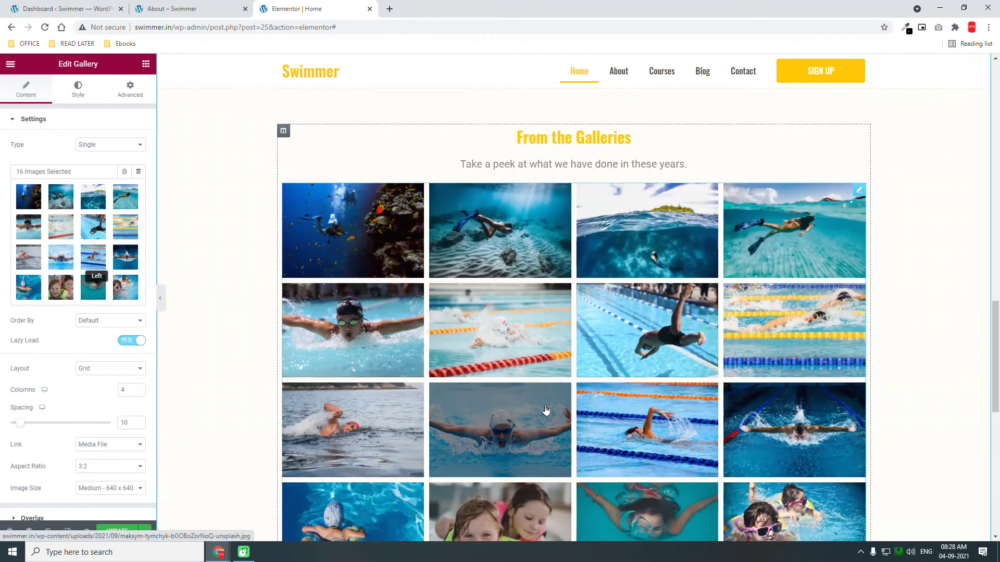
{"action": "scroll", "coordinate": [545, 410], "scroll_direction": "down", "scroll_amount": 1}
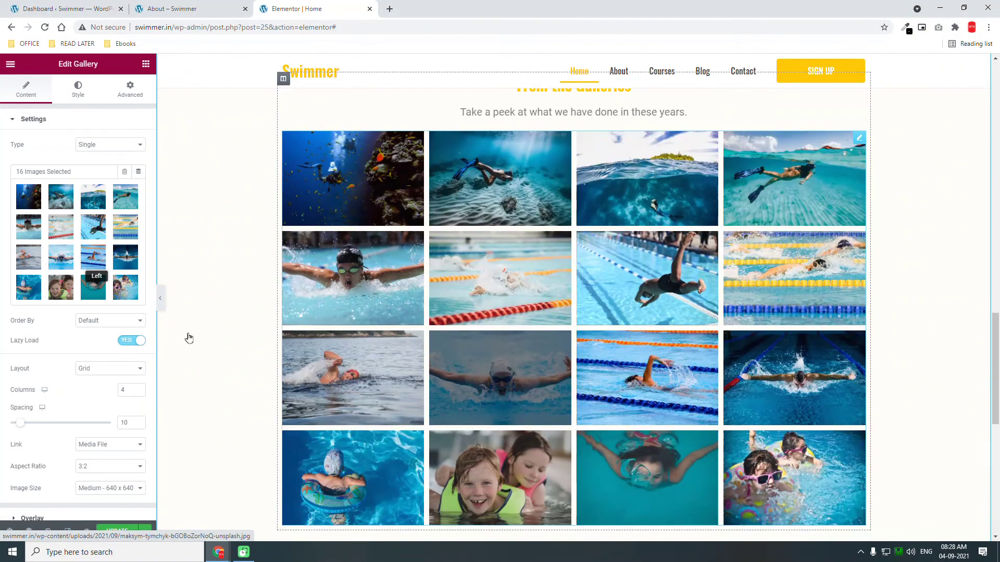
{"action": "left_click", "coordinate": [125, 174]}
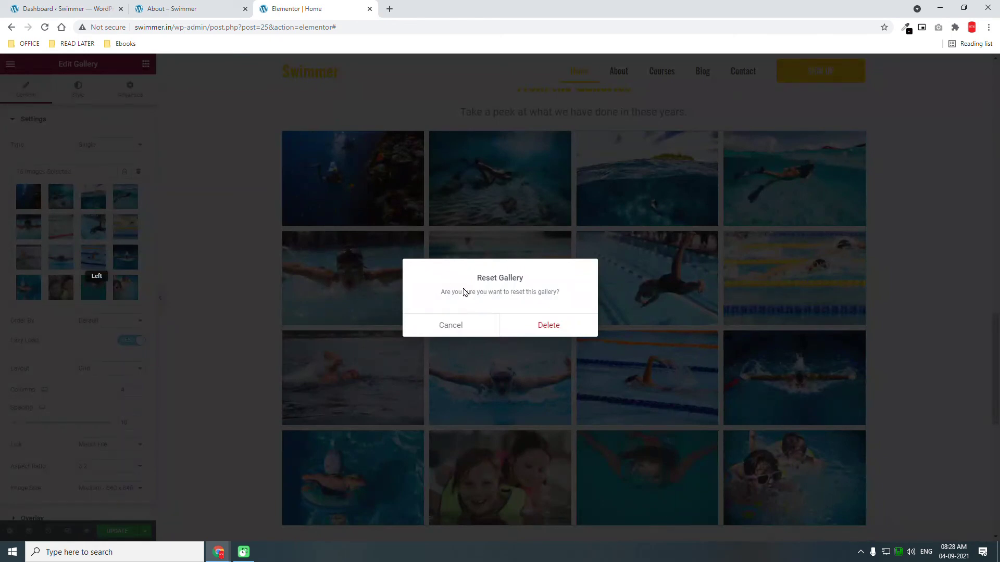
{"action": "left_click", "coordinate": [538, 326]}
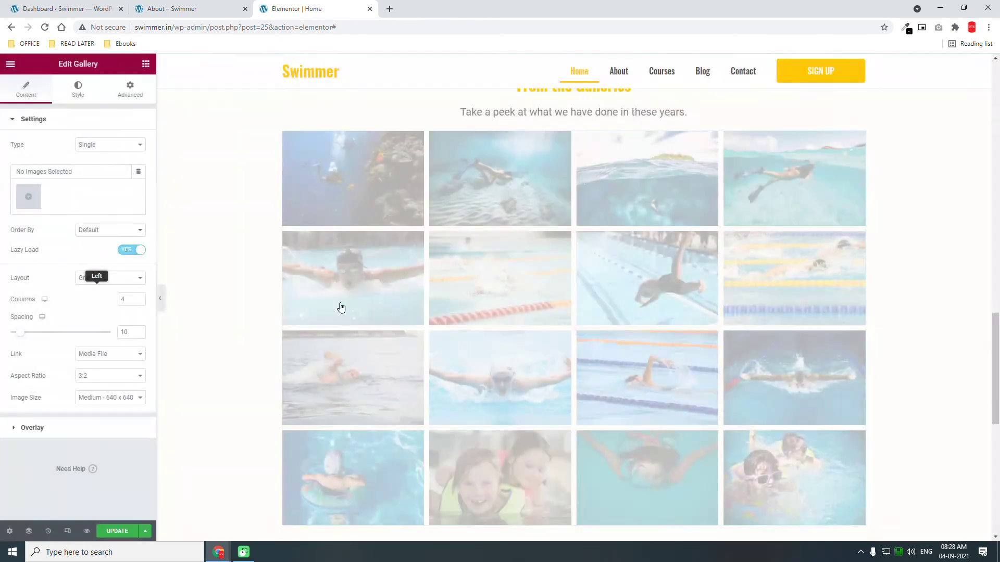
- Insert six photos into the gallery: reef divers, half-submerged seascape, freestyle lane swimmer, dark-pool butterfly swimmer, children in goggles, and two smiling children
{"action": "left_click", "coordinate": [33, 195]}
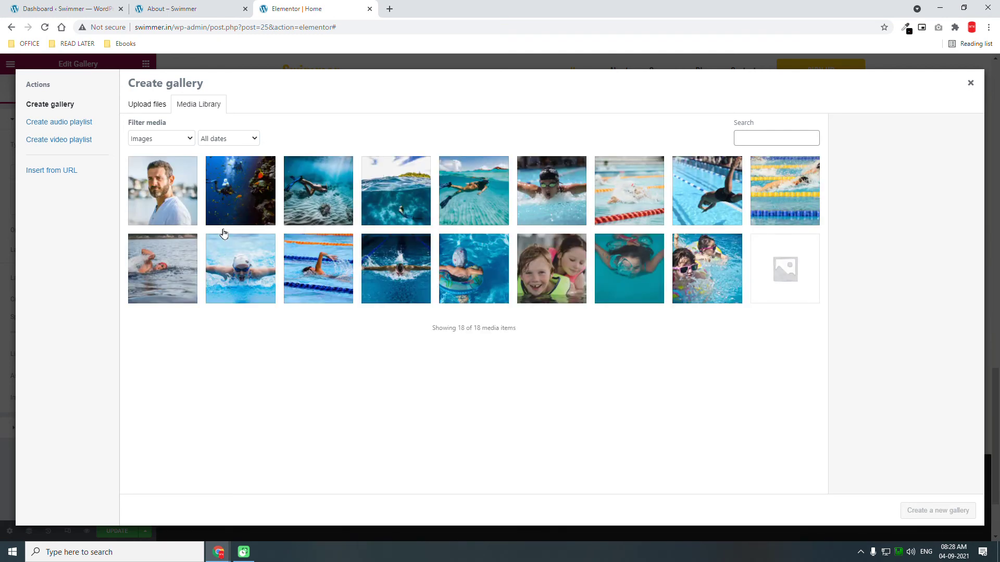
{"action": "left_click", "coordinate": [260, 214]}
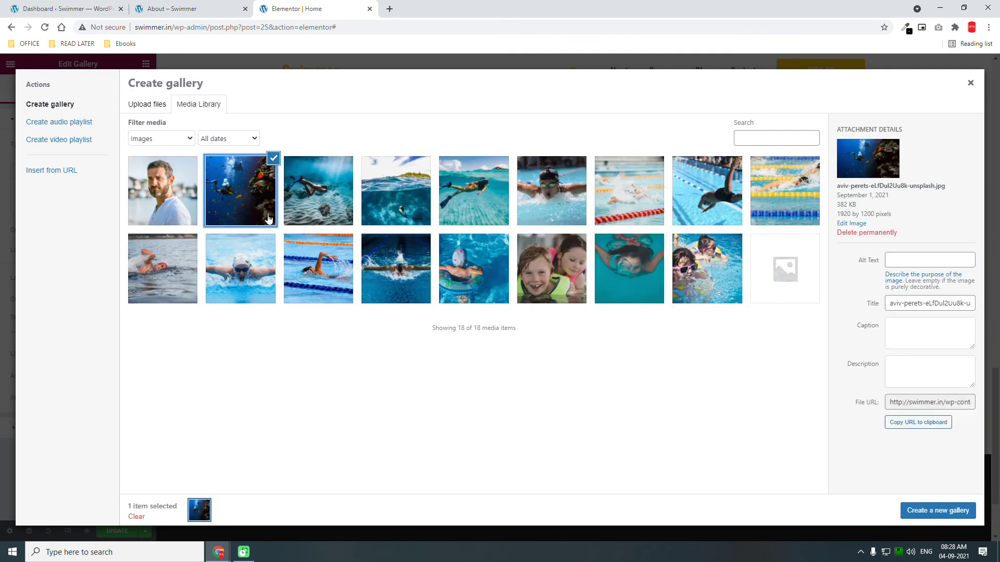
{"action": "left_click", "coordinate": [415, 208]}
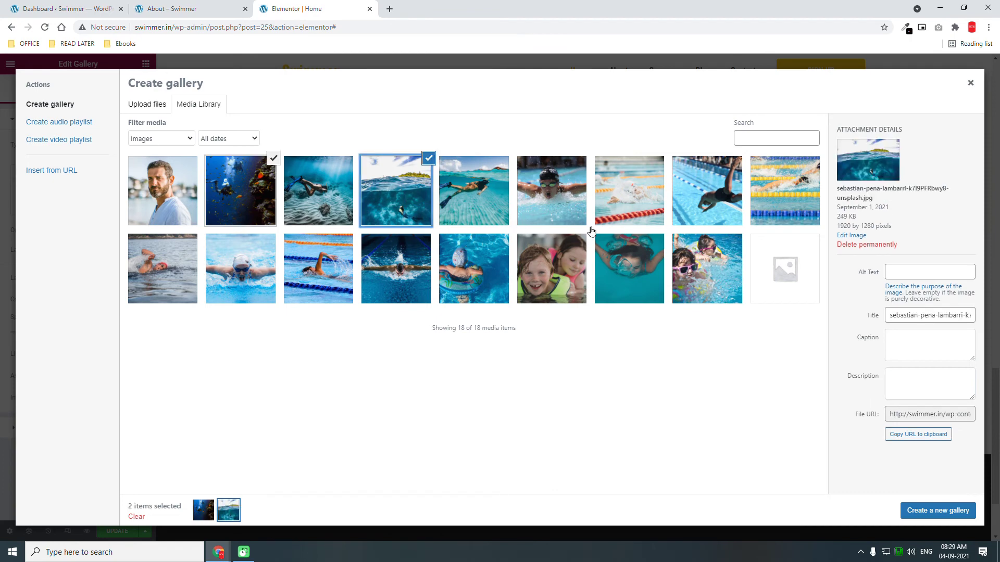
{"action": "left_click", "coordinate": [313, 278]}
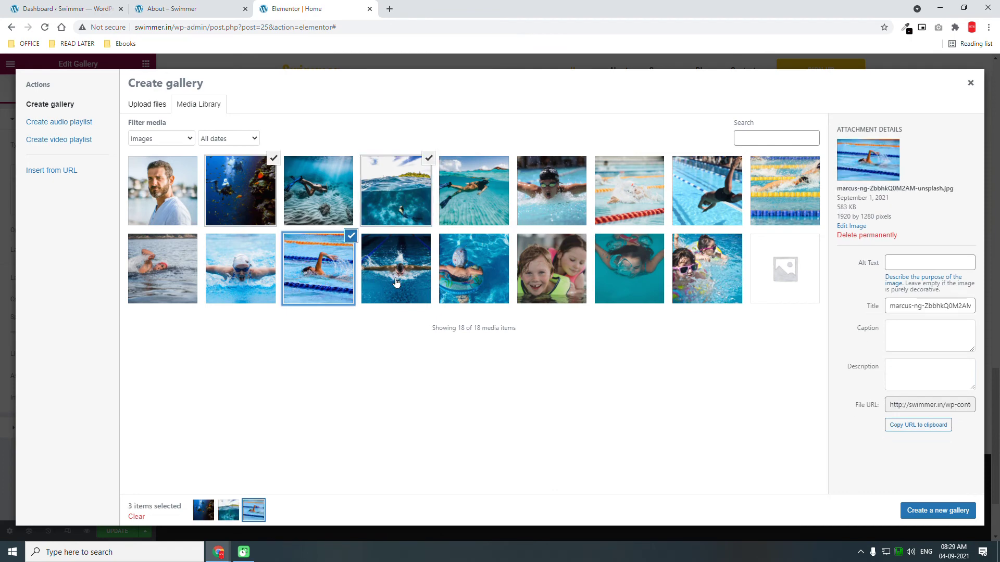
{"action": "left_click", "coordinate": [404, 268]}
{"action": "left_click", "coordinate": [720, 264]}
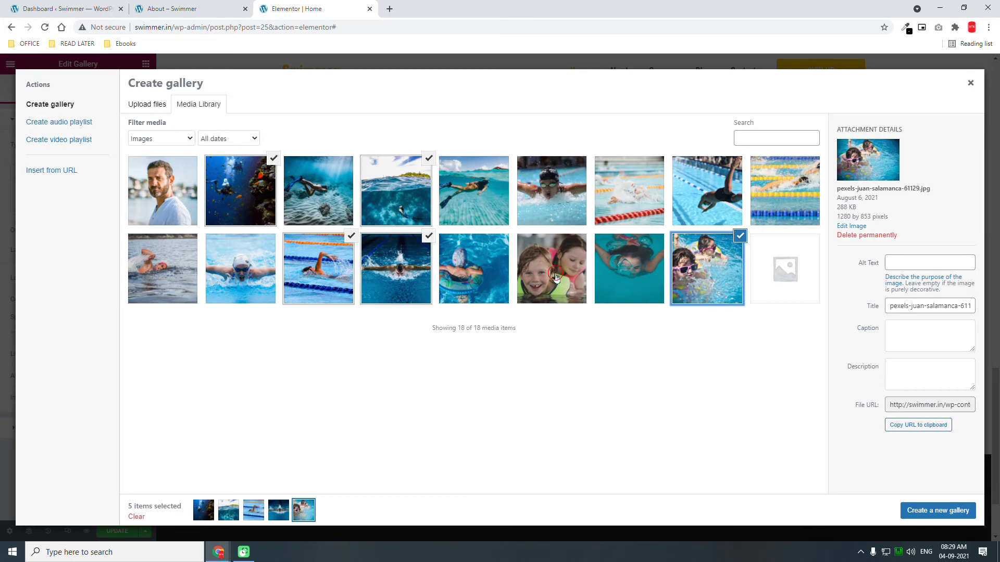
{"action": "left_click", "coordinate": [555, 275]}
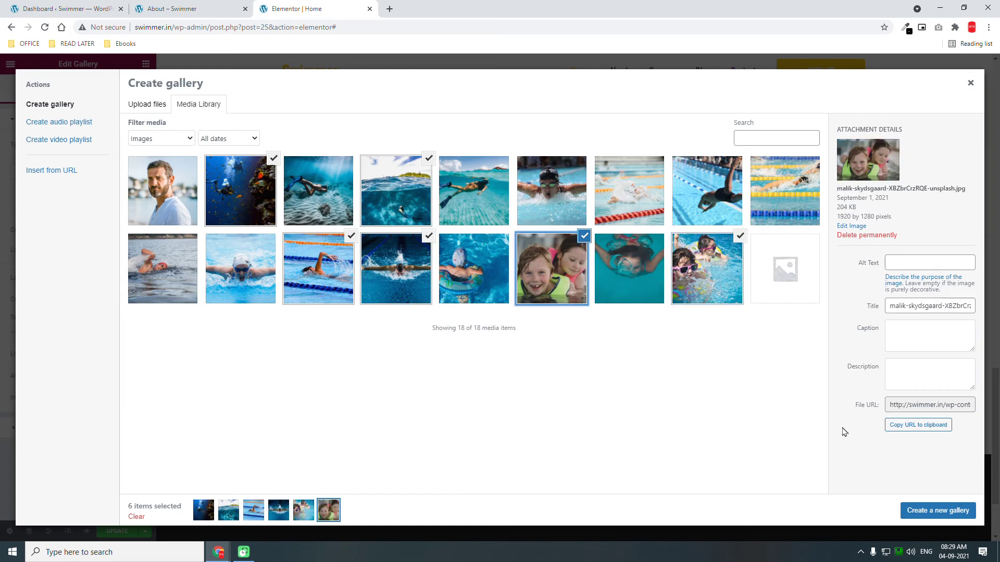
{"action": "left_click", "coordinate": [949, 510]}
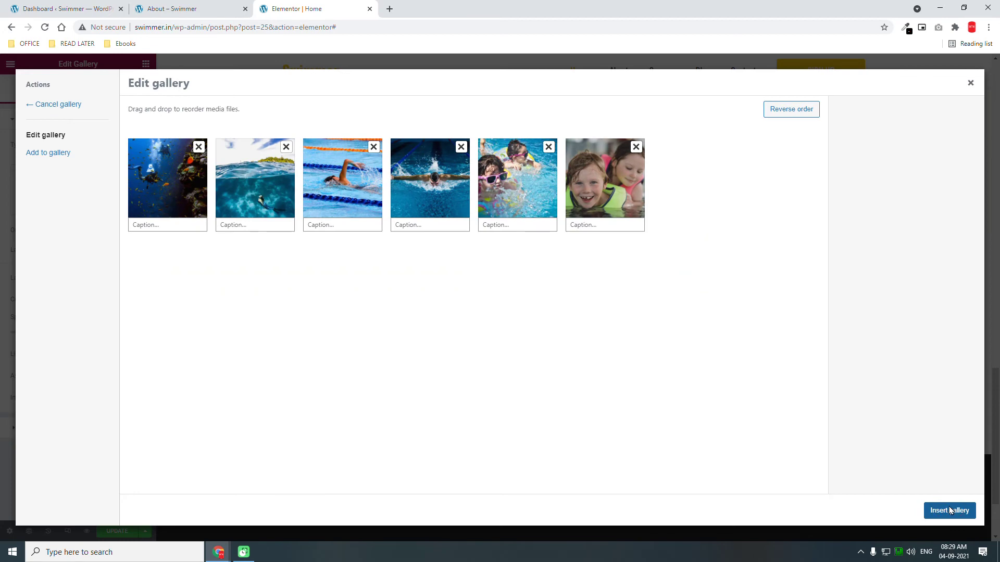
{"action": "left_click", "coordinate": [949, 511]}
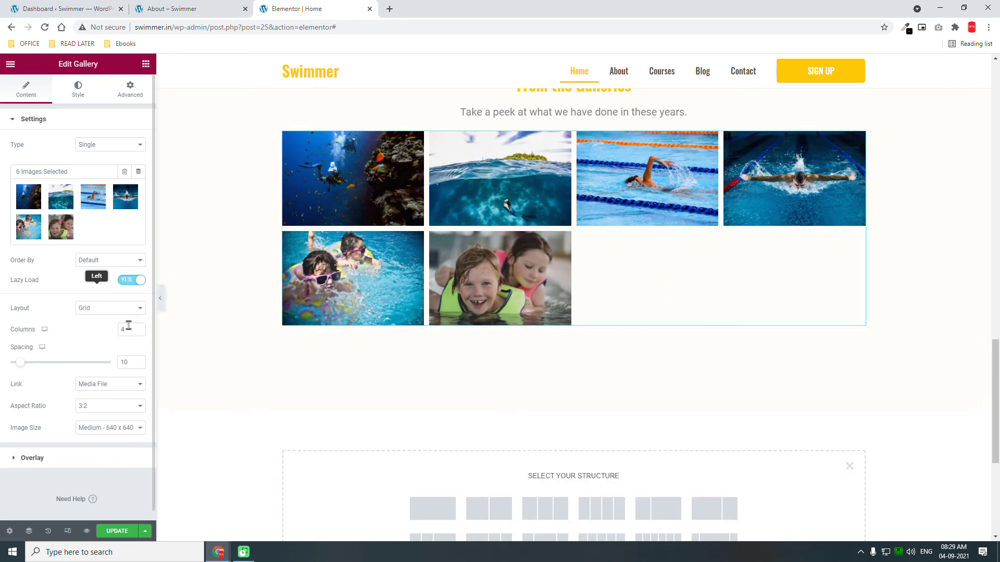
- Set the swimming photo gallery to 3 columns
{"action": "double_click", "coordinate": [125, 330]}
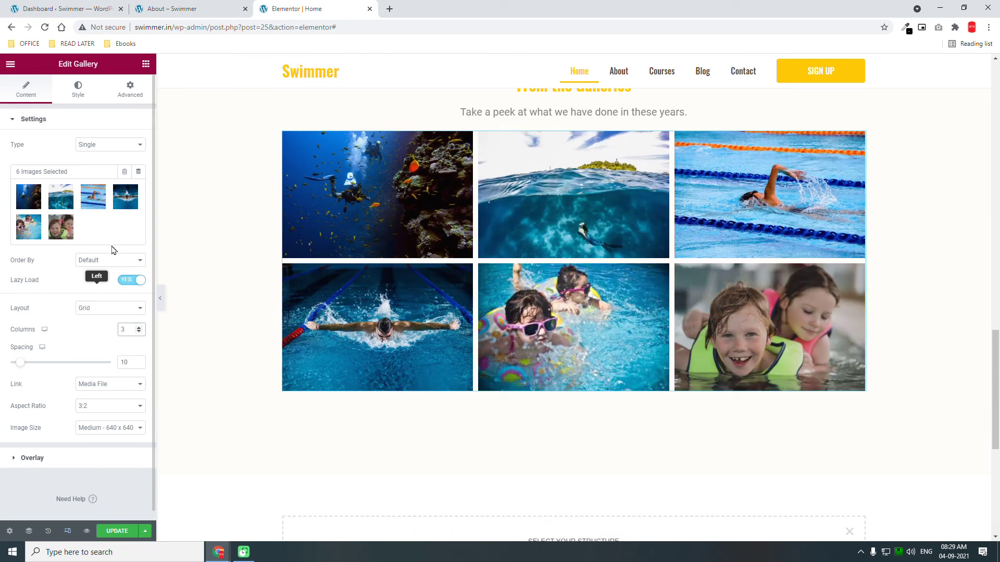
- Try the Masonry and Justified layouts on the gallery, and return it to the Grid layout
{"action": "left_click", "coordinate": [103, 309]}
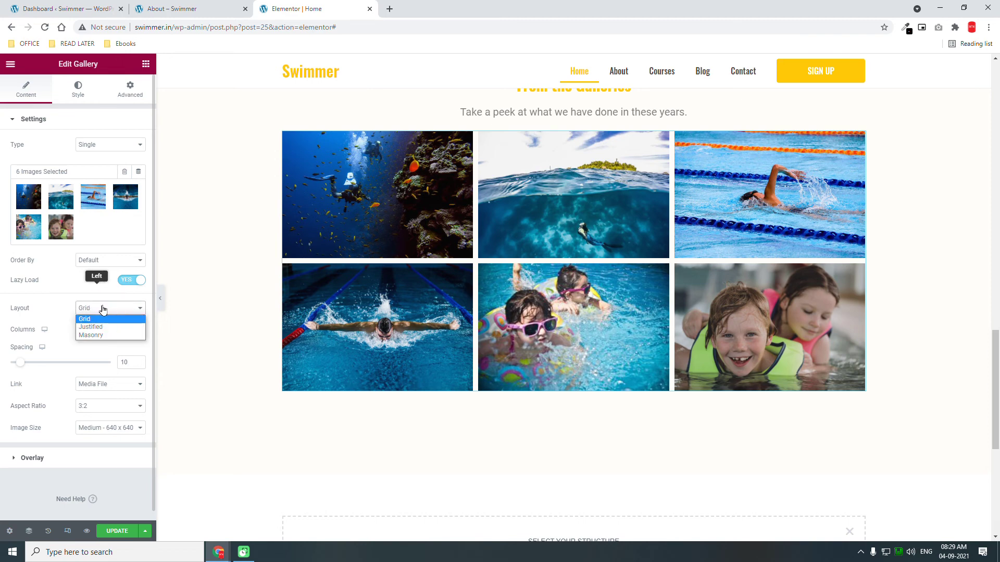
{"action": "left_click", "coordinate": [102, 341]}
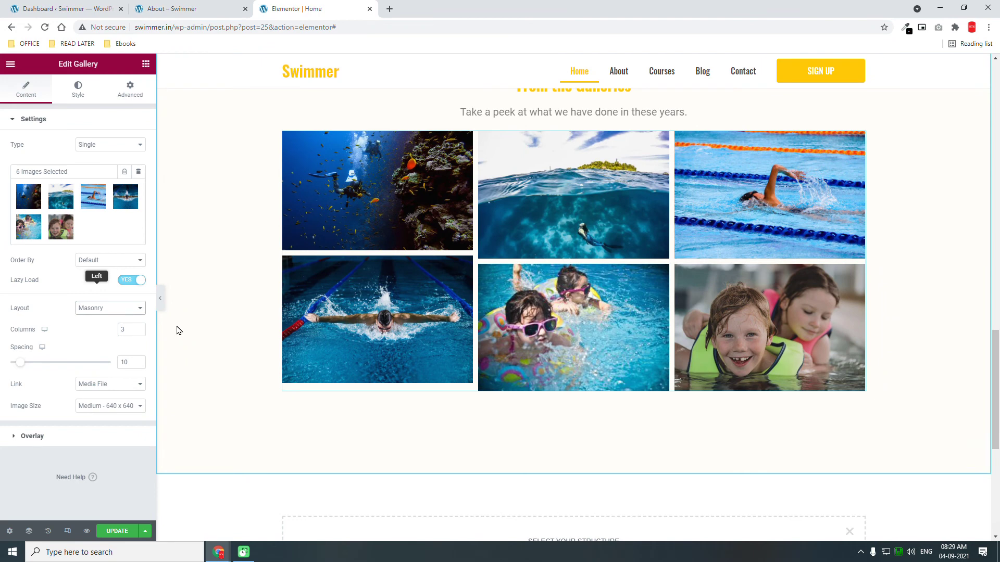
{"action": "left_click", "coordinate": [113, 309]}
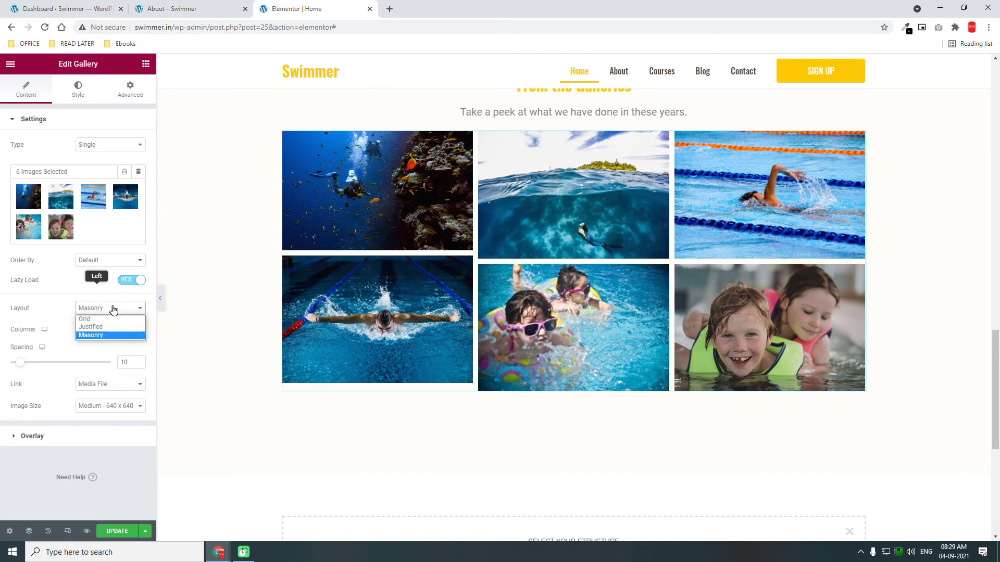
{"action": "left_click", "coordinate": [116, 327]}
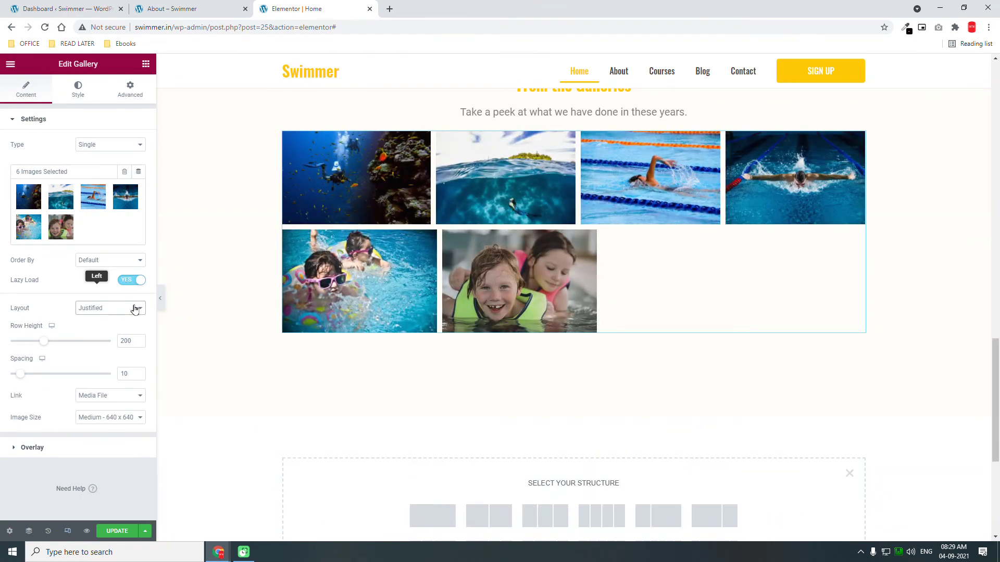
{"action": "scroll", "coordinate": [380, 319], "scroll_direction": "up", "scroll_amount": 1}
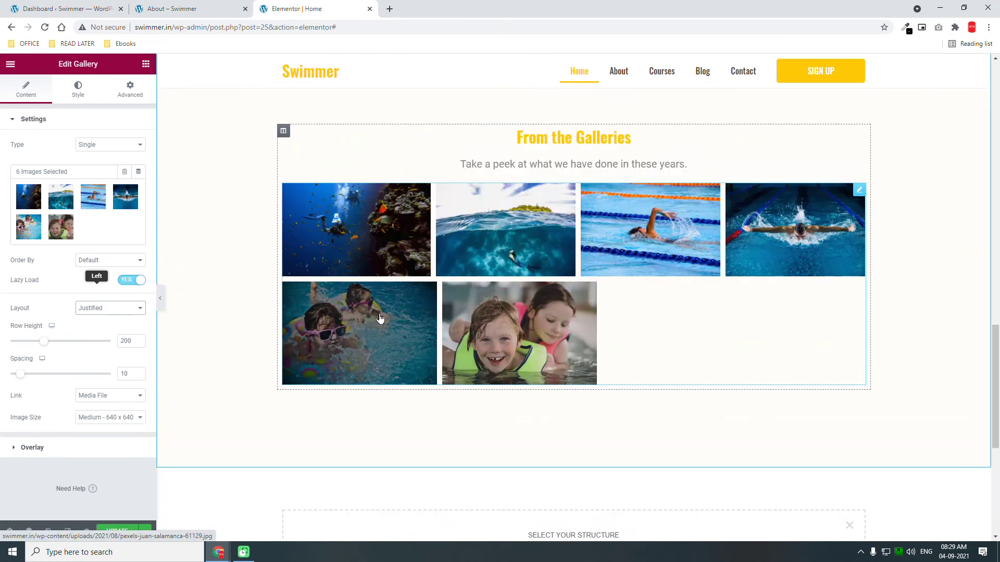
{"action": "left_click", "coordinate": [116, 308]}
{"action": "left_click", "coordinate": [112, 326]}
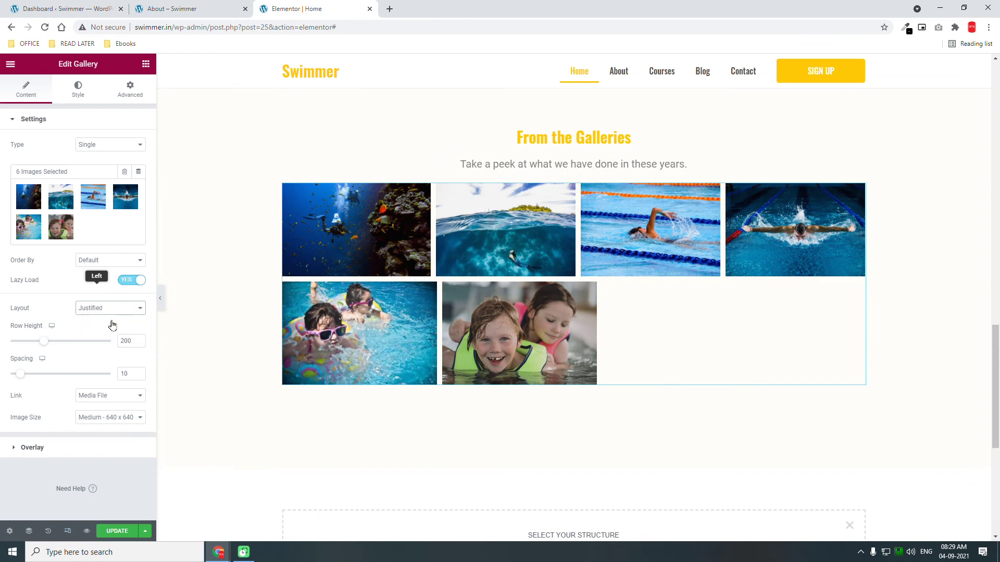
{"action": "left_click", "coordinate": [112, 325]}
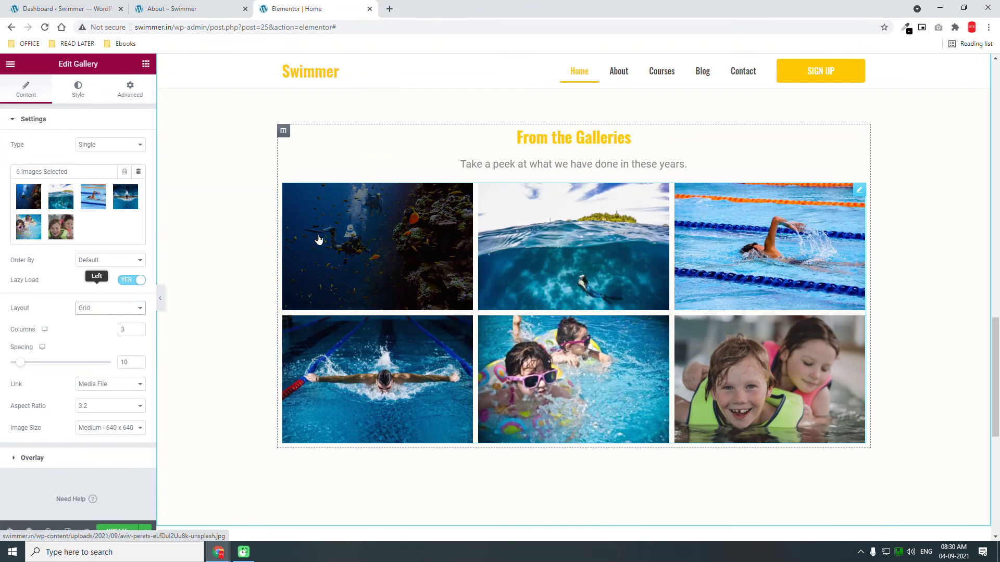
- Set the gallery's image order to Random, keeping the Single gallery type
{"action": "left_click", "coordinate": [101, 262]}
{"action": "left_click", "coordinate": [102, 279]}
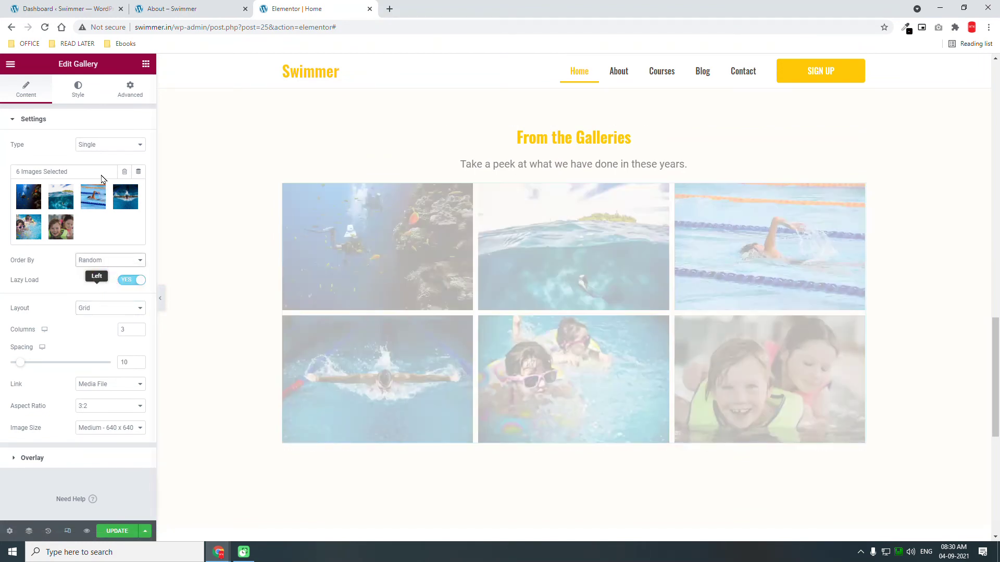
{"action": "left_click", "coordinate": [102, 149]}
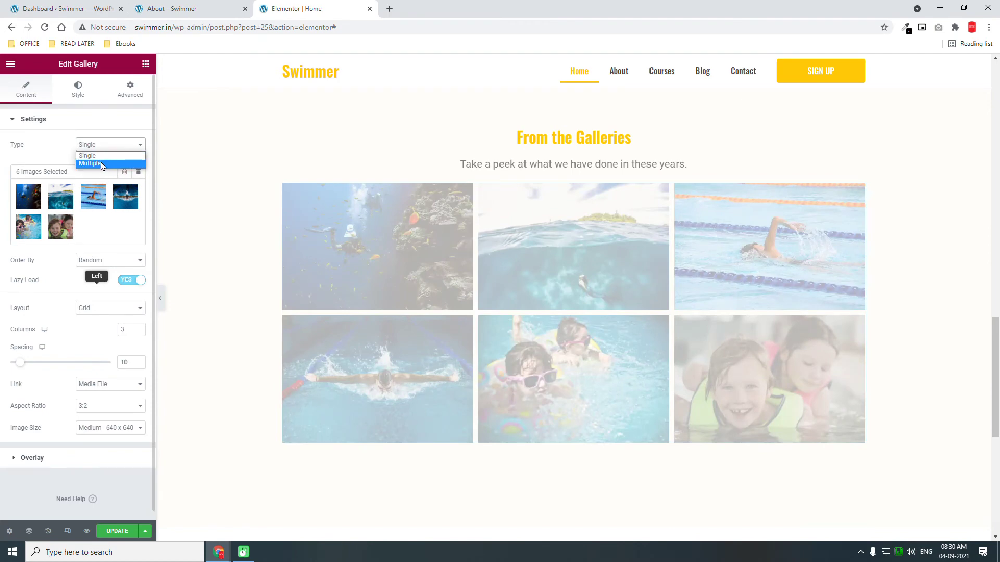
{"action": "left_click", "coordinate": [40, 147]}
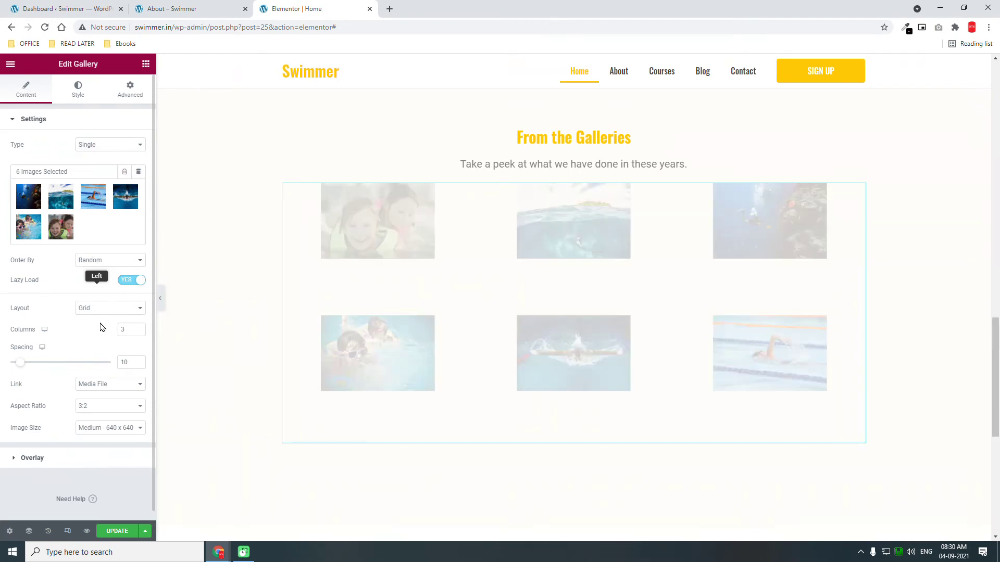
{"action": "left_click", "coordinate": [85, 462]}
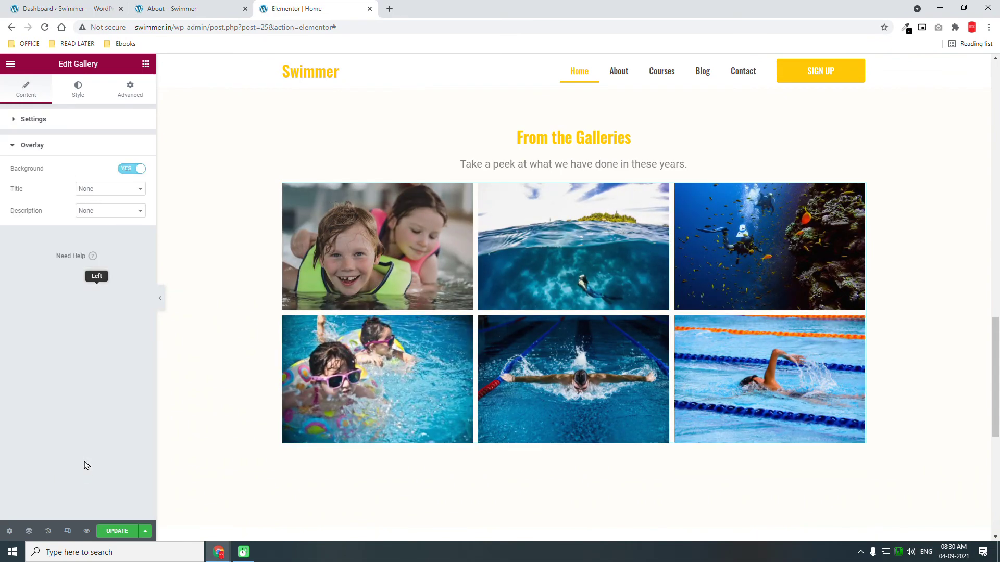
{"action": "left_click", "coordinate": [114, 190]}
{"action": "left_click", "coordinate": [114, 191]}
{"action": "left_click", "coordinate": [60, 119]}
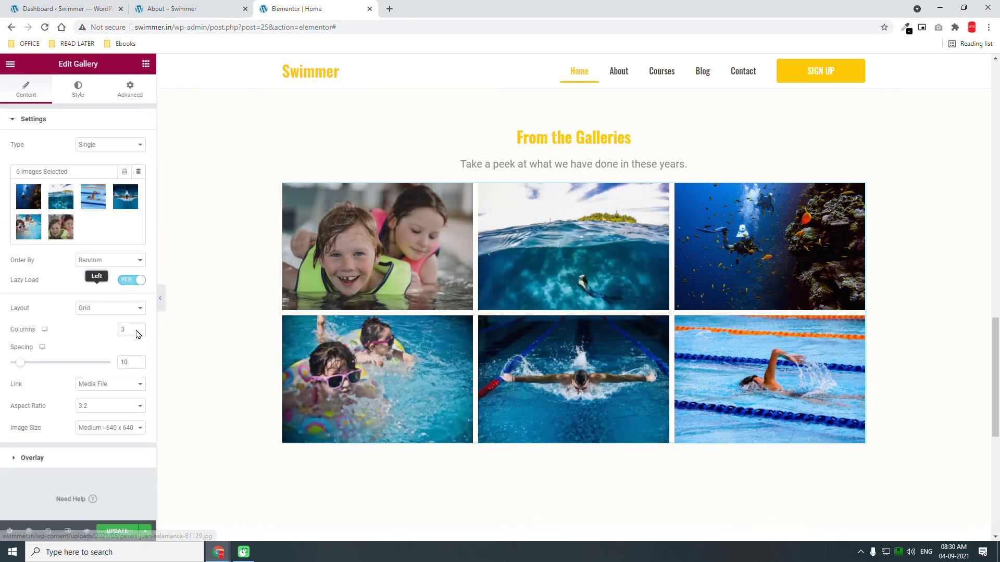
- Try a Custom URL link for the gallery images, and return the link to Media File
{"action": "left_click", "coordinate": [107, 385]}
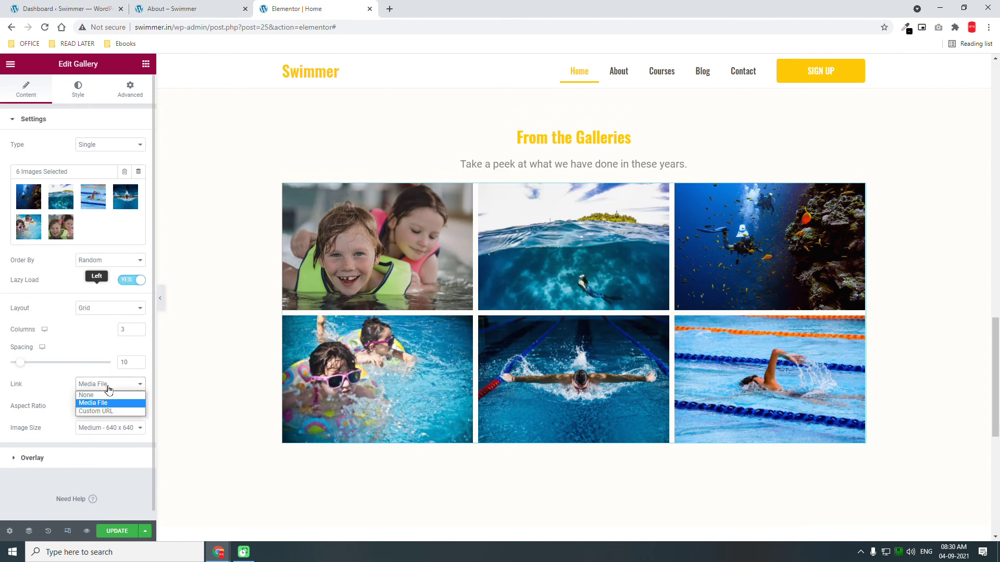
{"action": "left_click", "coordinate": [106, 411]}
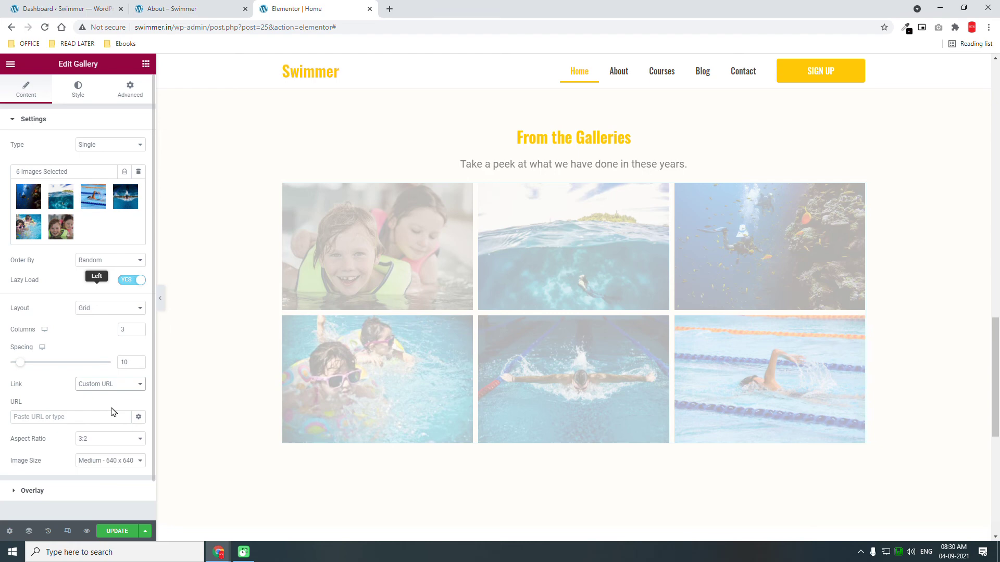
{"action": "scroll", "coordinate": [113, 410], "scroll_direction": "down", "scroll_amount": 1}
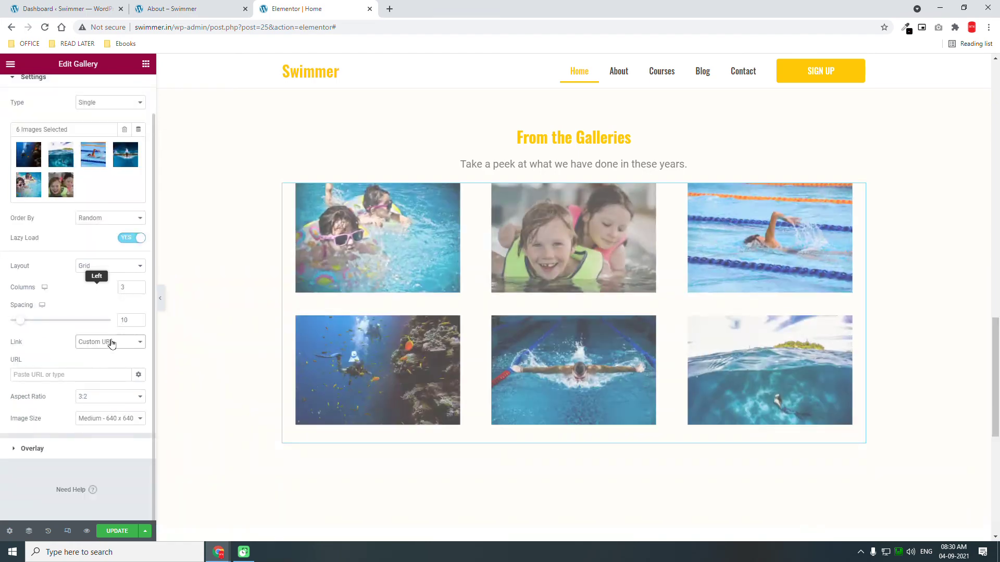
{"action": "left_click", "coordinate": [111, 343]}
{"action": "left_click", "coordinate": [110, 361]}
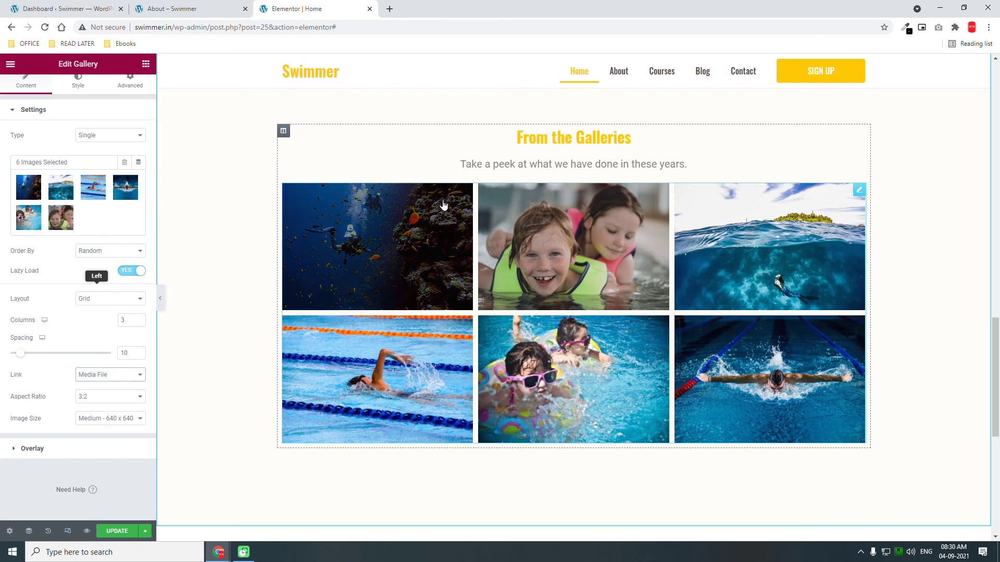
- Unlink the gallery's margin values, set its top margin to 40 px, and review the spacing on the page
{"action": "scroll", "coordinate": [445, 204], "scroll_direction": "up", "scroll_amount": 1}
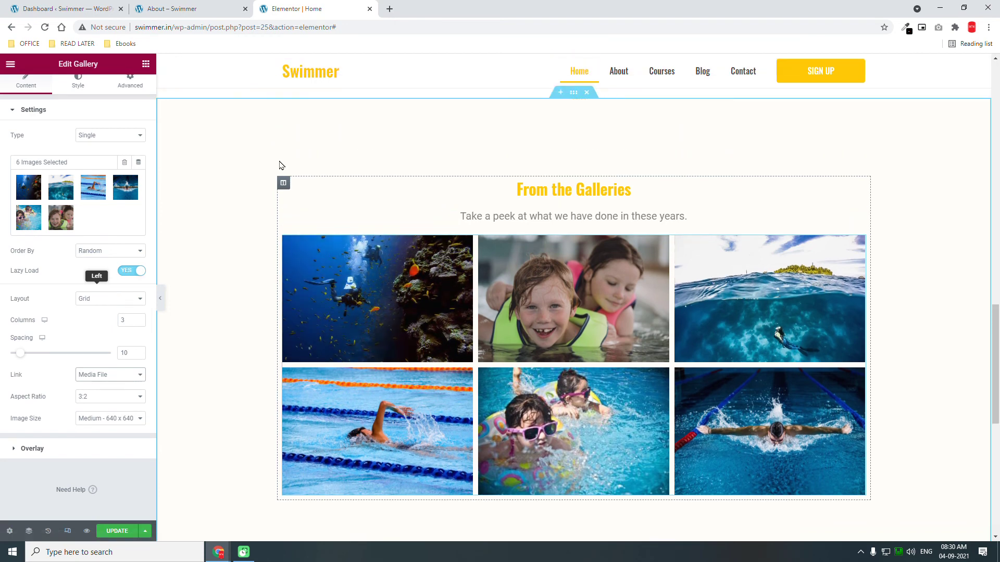
{"action": "left_click", "coordinate": [133, 87]}
{"action": "left_click", "coordinate": [132, 155]}
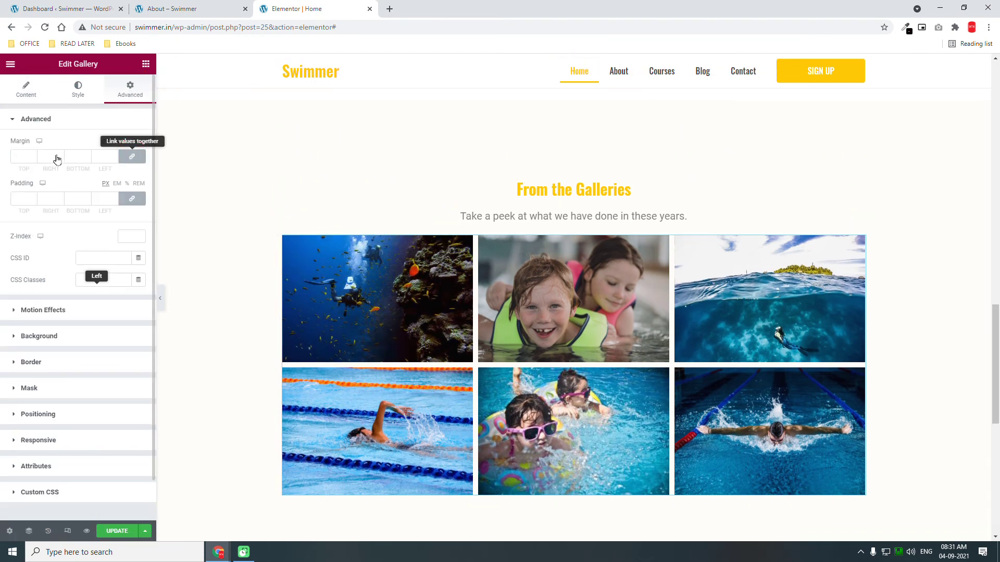
{"action": "left_click", "coordinate": [24, 157]}
{"action": "key", "text": "ctrl+a"}
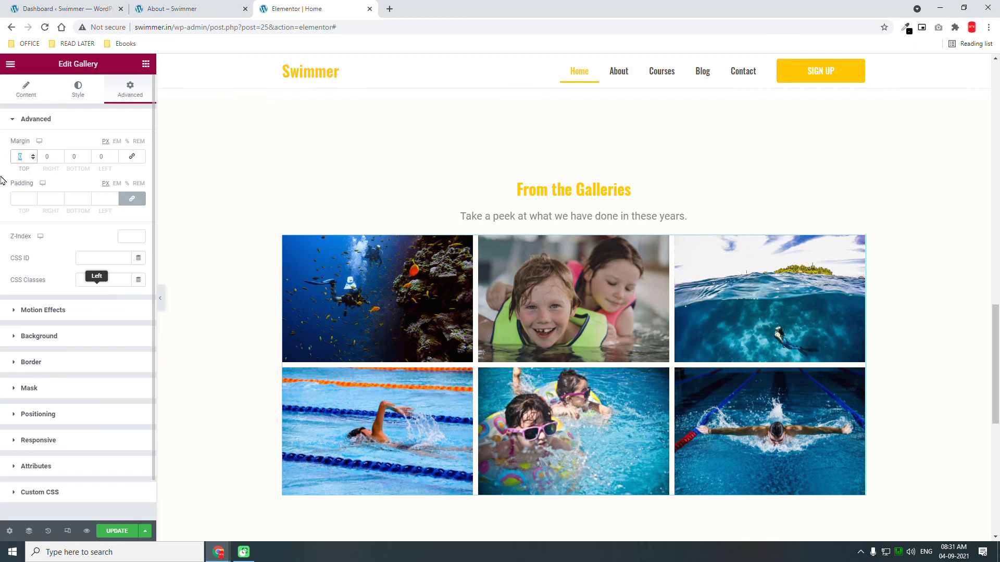
{"action": "type", "text": "40"}
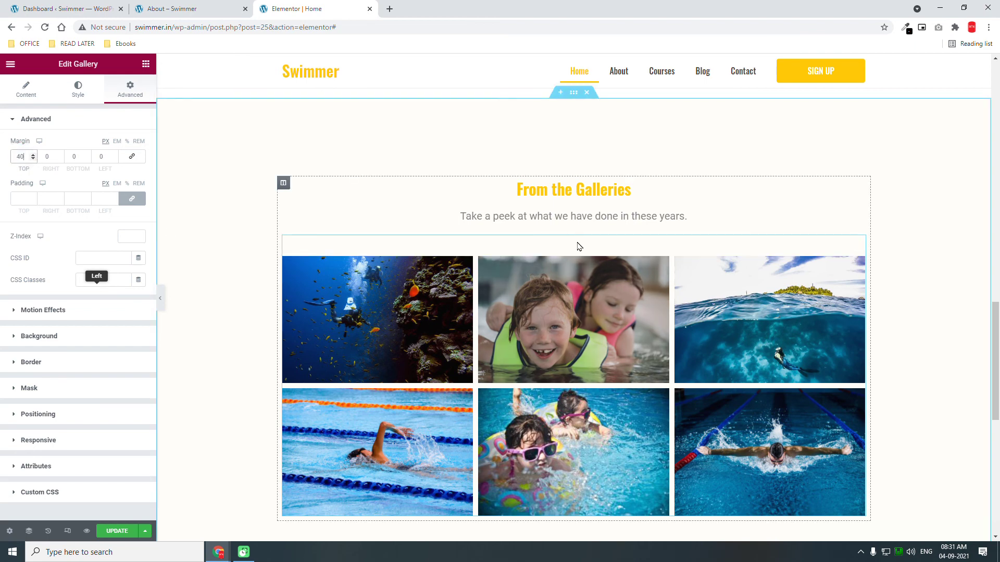
{"action": "scroll", "coordinate": [613, 250], "scroll_direction": "down", "scroll_amount": 2}
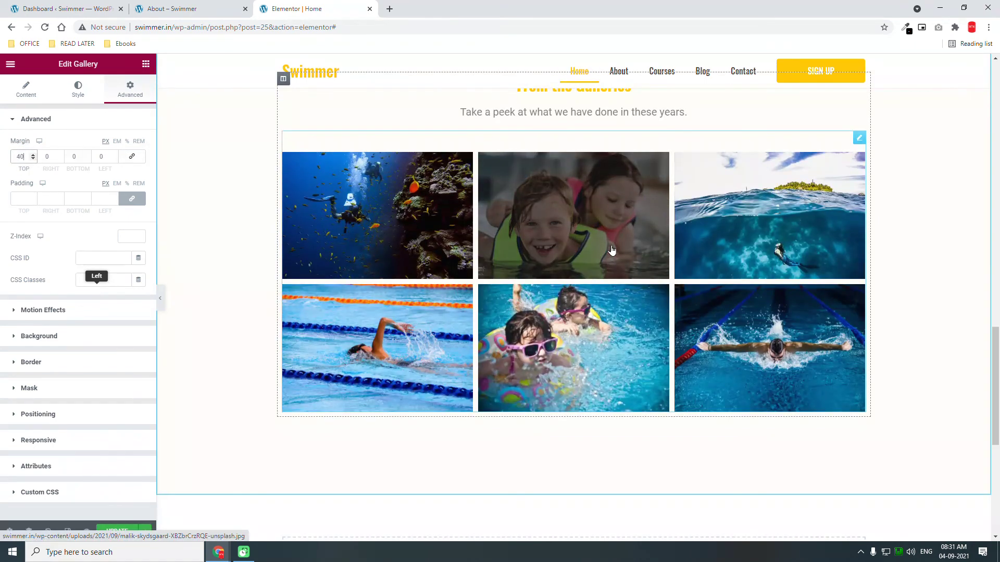
{"action": "scroll", "coordinate": [613, 250], "scroll_direction": "down", "scroll_amount": 2}
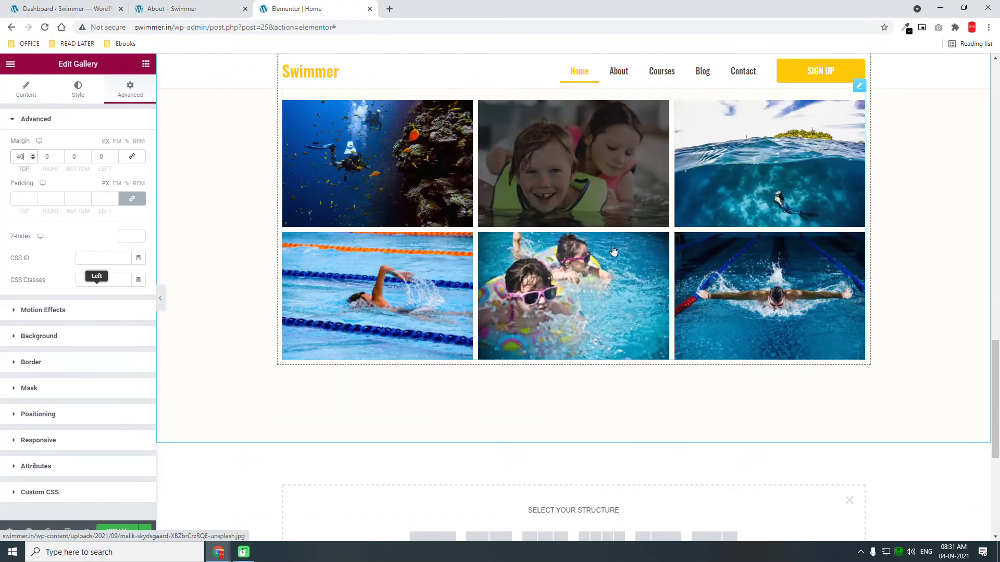
{"action": "scroll", "coordinate": [612, 250], "scroll_direction": "down", "scroll_amount": 1}
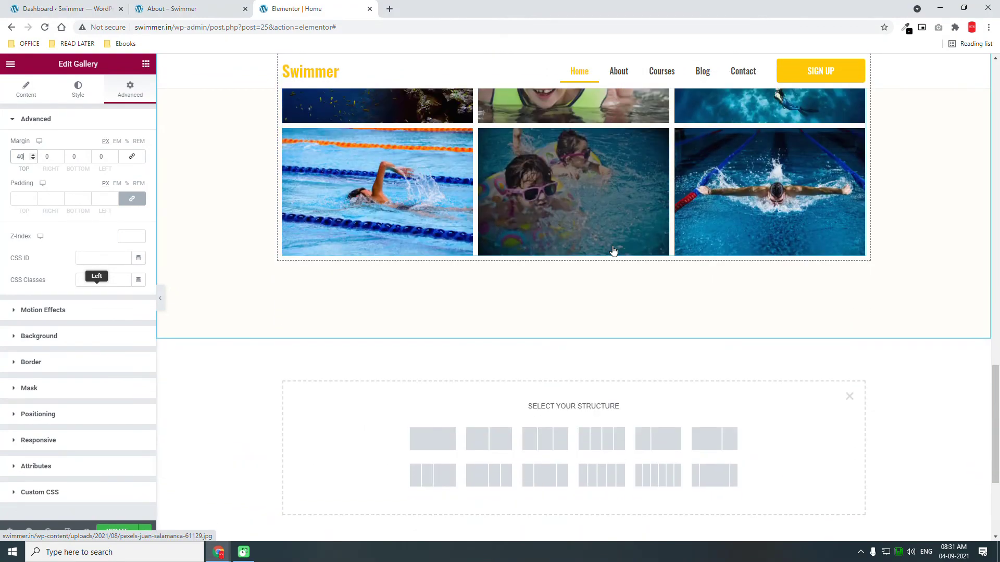
{"action": "scroll", "coordinate": [649, 298], "scroll_direction": "up", "scroll_amount": 8}
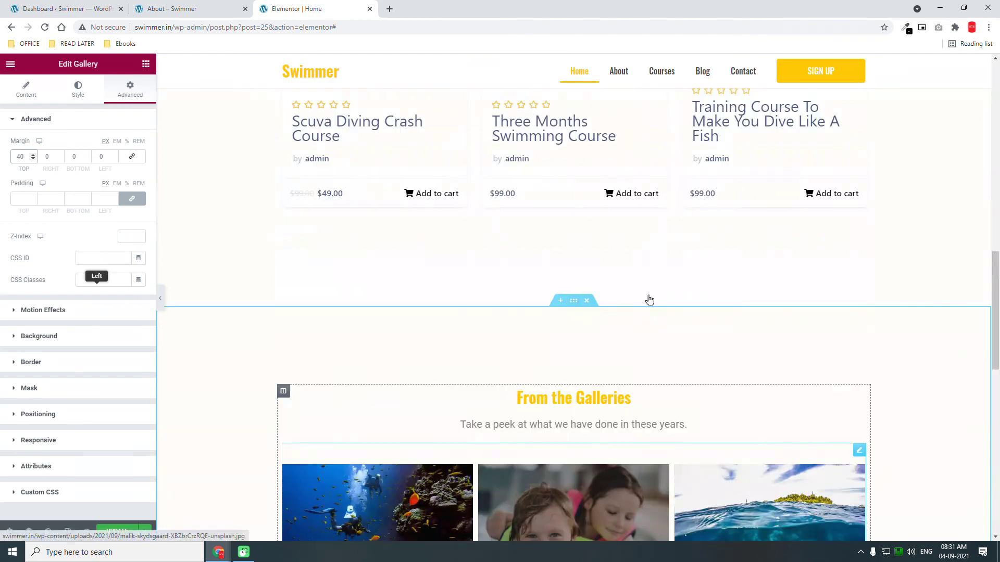
{"action": "scroll", "coordinate": [649, 300], "scroll_direction": "down", "scroll_amount": 5}
{"action": "scroll", "coordinate": [648, 300], "scroll_direction": "down", "scroll_amount": 3}
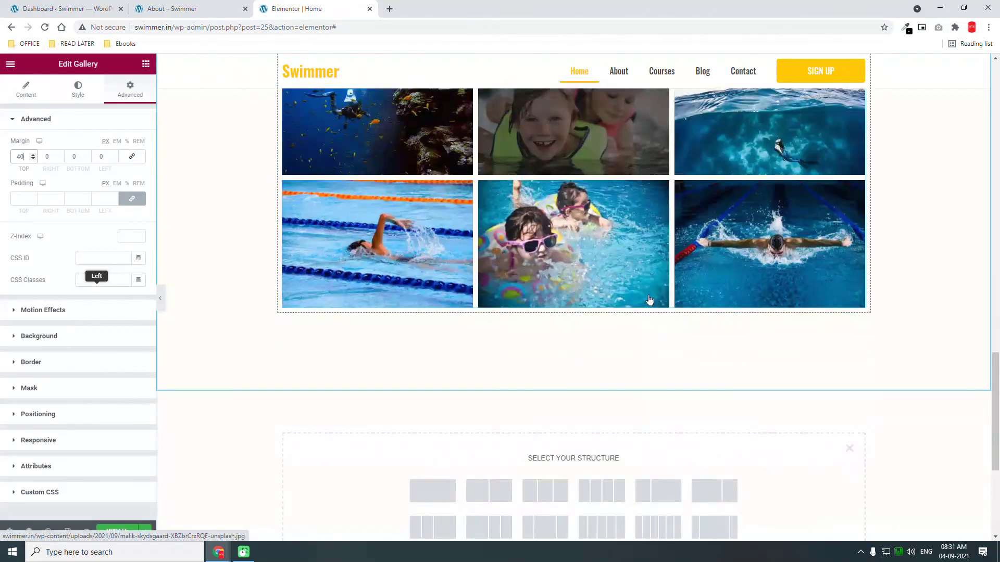
- Open the About page for editing in Elementor and copy its Learn How to Swim Like a Pro section
{"action": "left_click", "coordinate": [157, 7]}
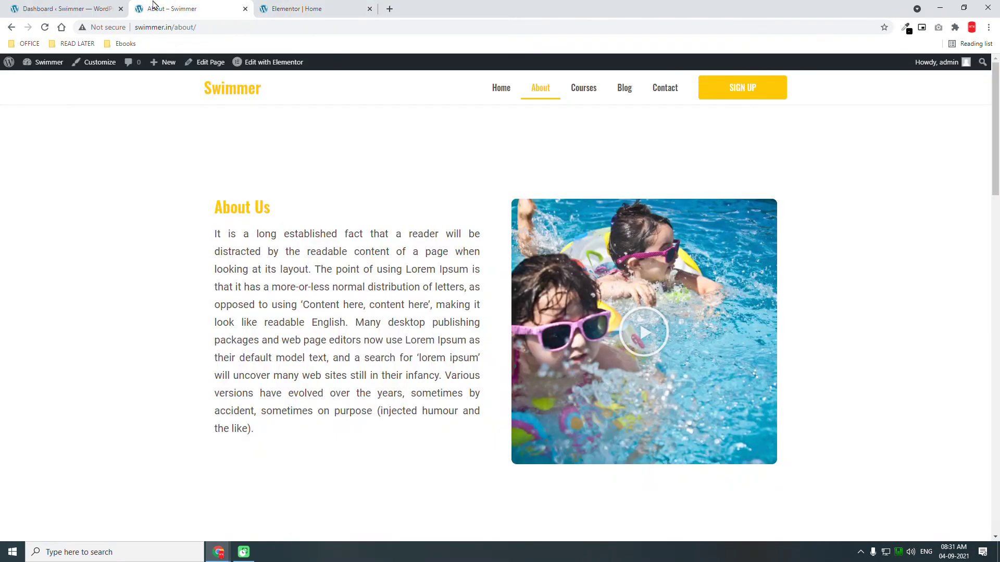
{"action": "scroll", "coordinate": [505, 232], "scroll_direction": "down", "scroll_amount": 15}
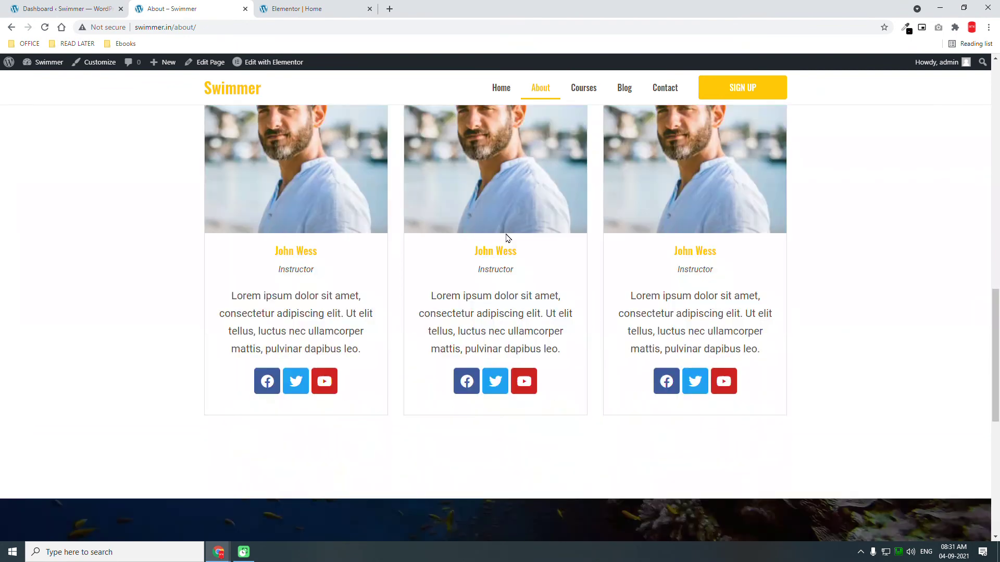
{"action": "scroll", "coordinate": [542, 261], "scroll_direction": "down", "scroll_amount": 4}
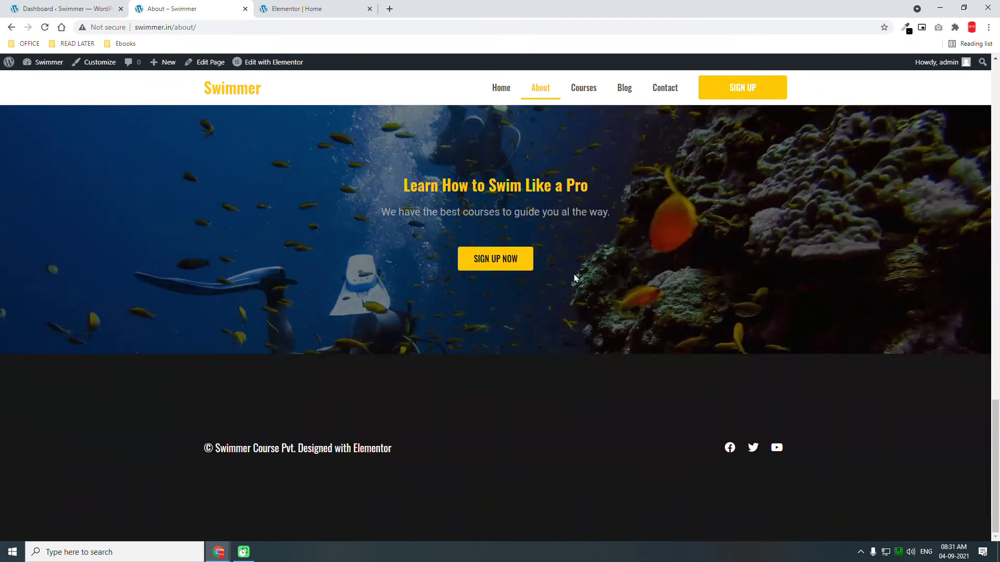
{"action": "left_click", "coordinate": [280, 65]}
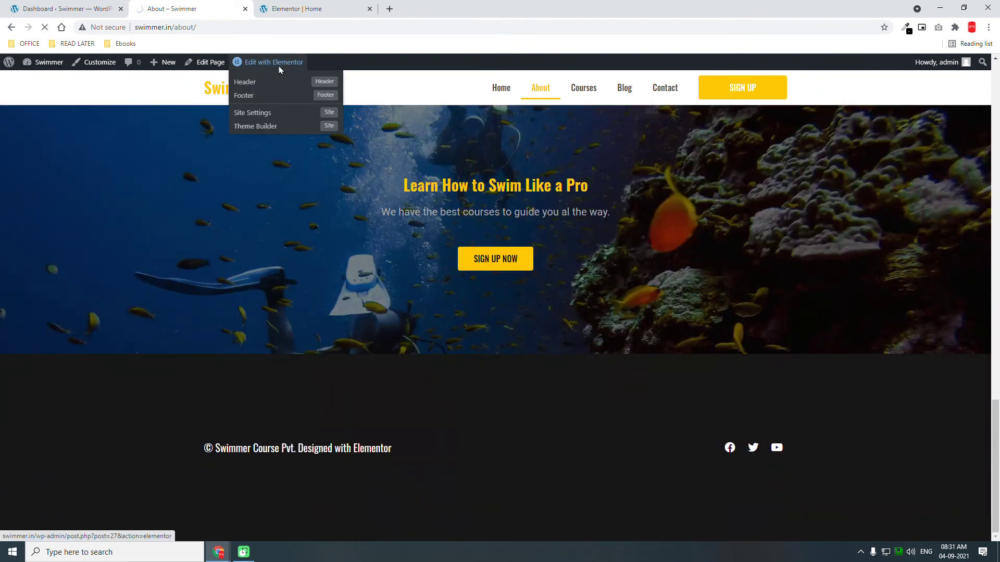
{"action": "key", "text": "F9"}
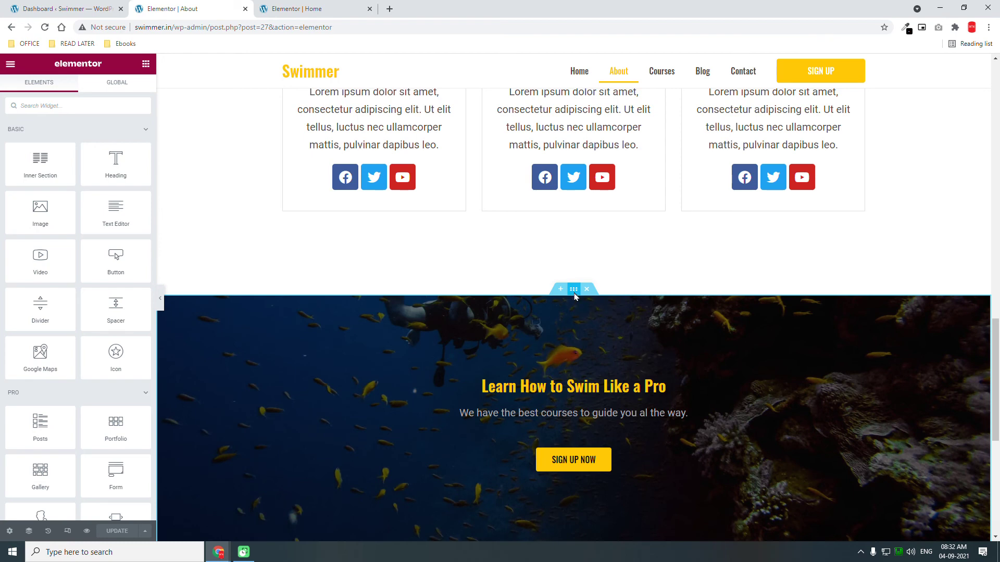
{"action": "right_click", "coordinate": [574, 294]}
{"action": "left_click", "coordinate": [604, 336]}
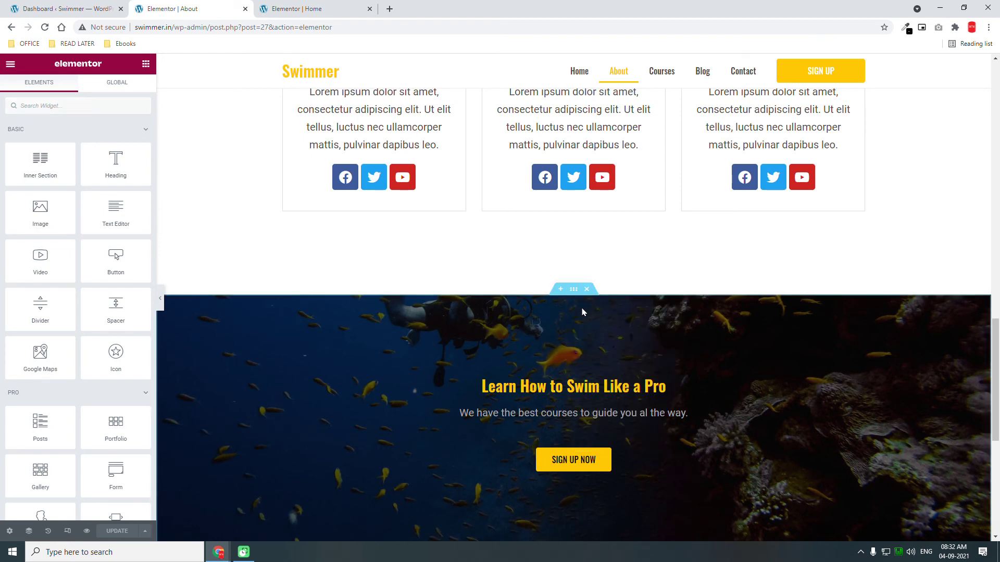
- Paste the copied Learn How to Swim Like a Pro section below the gallery section on the Home page
{"action": "left_click", "coordinate": [312, 6]}
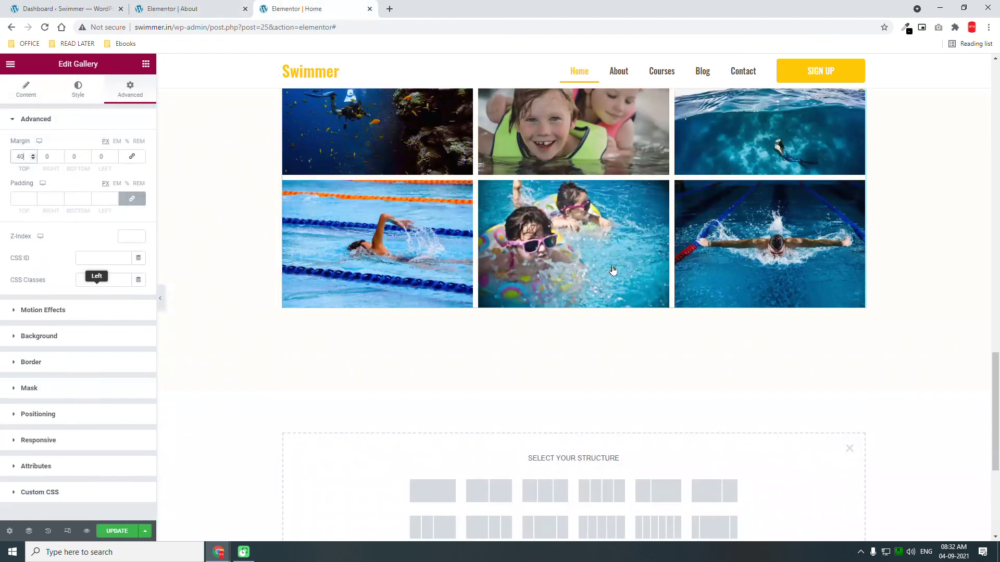
{"action": "scroll", "coordinate": [698, 338], "scroll_direction": "down", "scroll_amount": 2}
{"action": "right_click", "coordinate": [772, 340]}
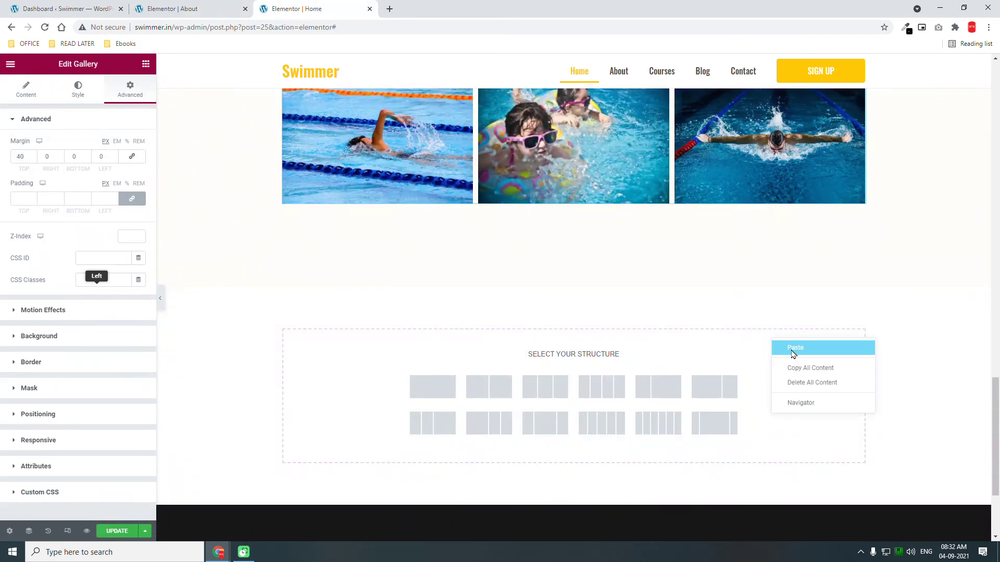
{"action": "left_click", "coordinate": [793, 348]}
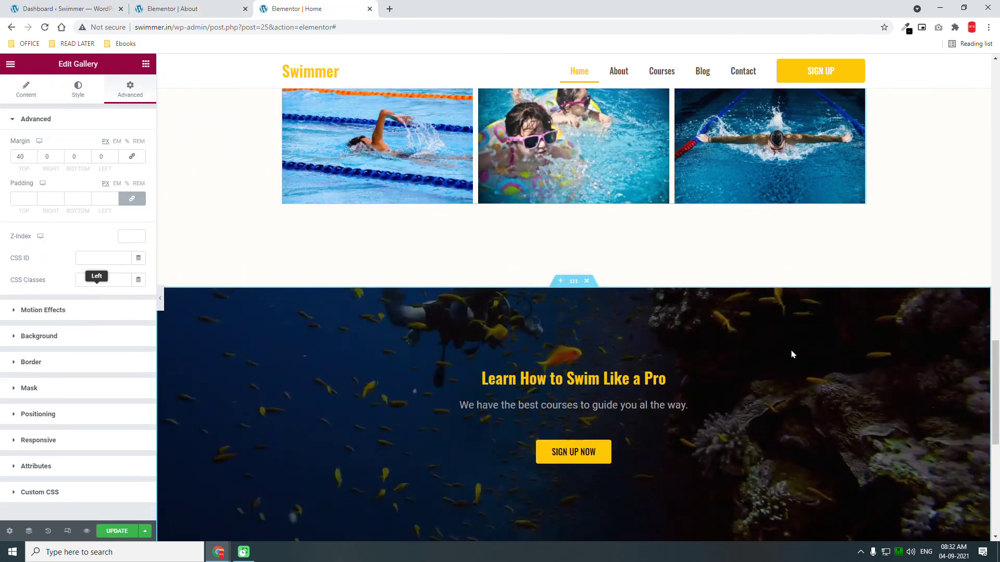
- Check the placement of the pasted Learn How to Swim Like a Pro section and update the Home page
{"action": "scroll", "coordinate": [792, 354], "scroll_direction": "down", "scroll_amount": 1}
{"action": "scroll", "coordinate": [792, 354], "scroll_direction": "down", "scroll_amount": 1}
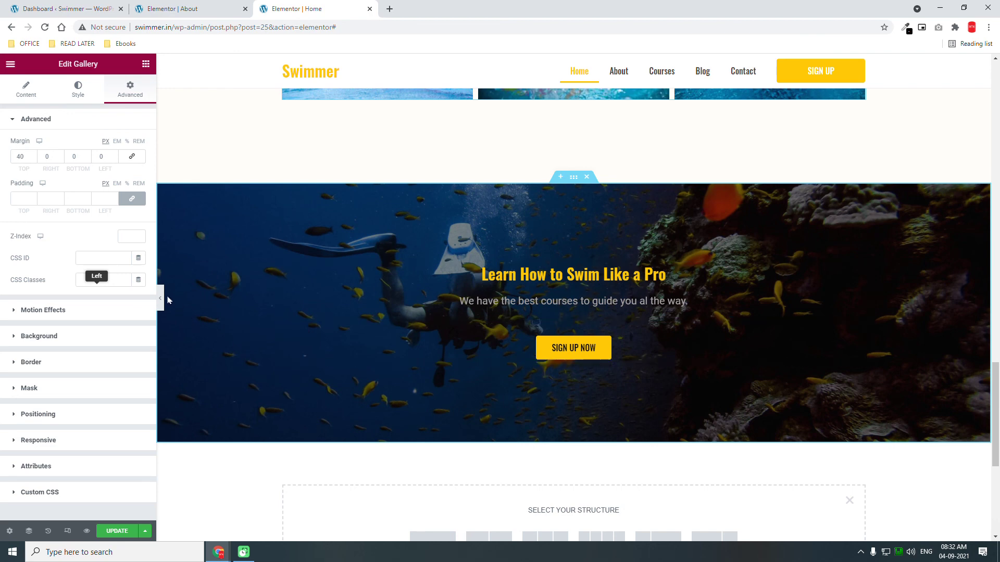
{"action": "left_click", "coordinate": [113, 532]}
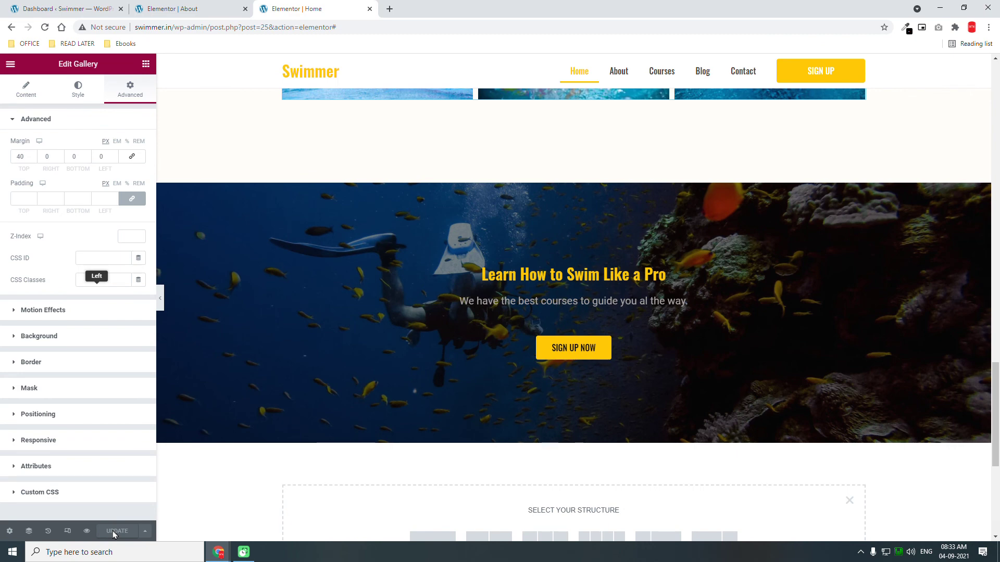
- Preview the Home page at full width and examine its sections from the hero banner through courses, galleries and call-to-action to the footer
{"action": "left_click", "coordinate": [160, 301]}
{"action": "left_click", "coordinate": [160, 301]}
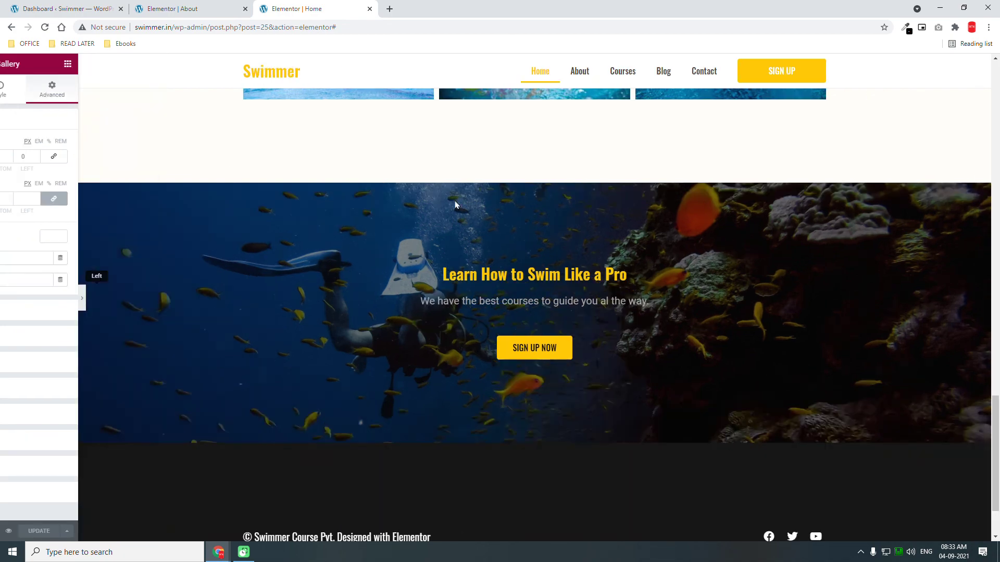
{"action": "scroll", "coordinate": [541, 239], "scroll_direction": "up", "scroll_amount": 10}
{"action": "scroll", "coordinate": [541, 238], "scroll_direction": "up", "scroll_amount": 10}
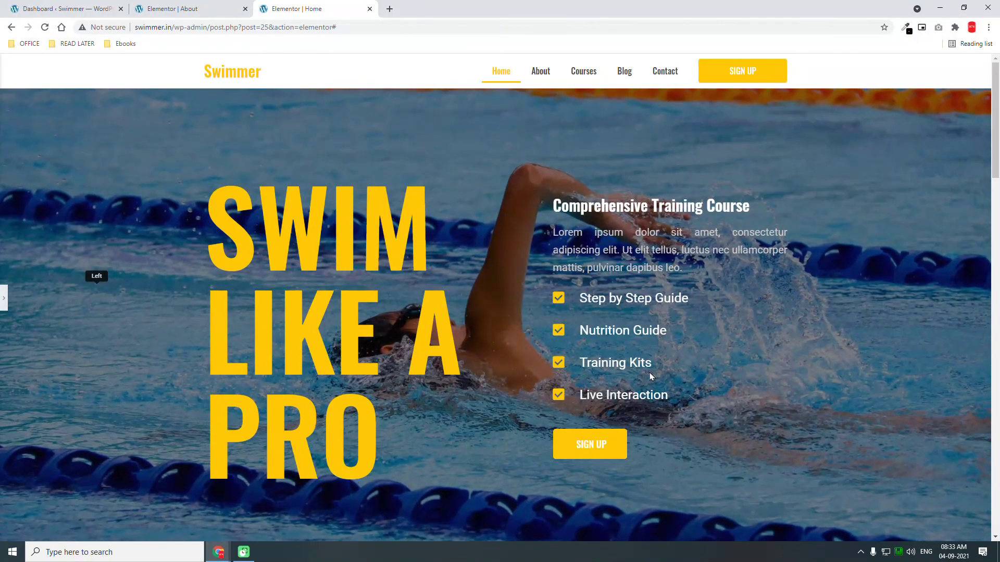
{"action": "scroll", "coordinate": [649, 376], "scroll_direction": "down", "scroll_amount": 3}
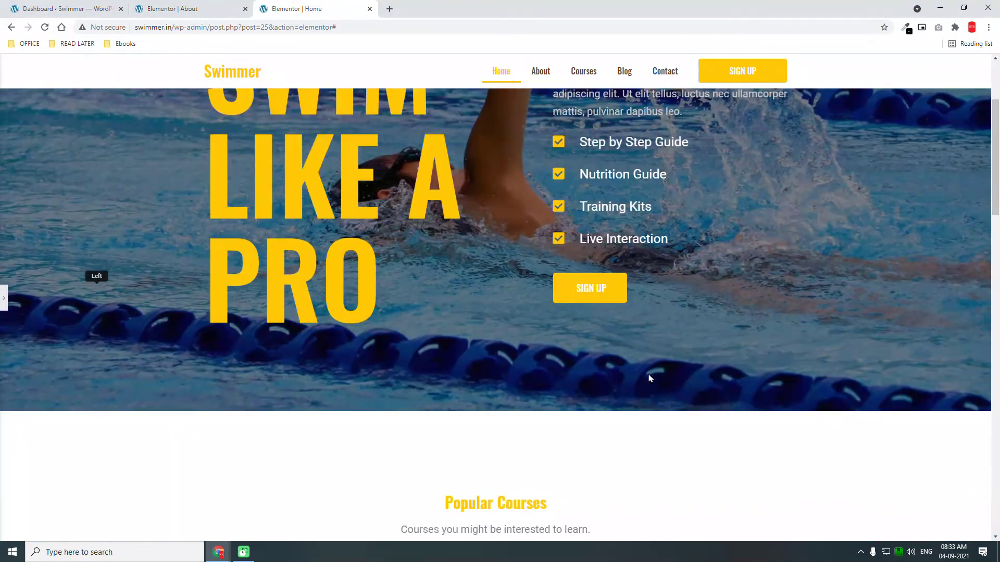
{"action": "scroll", "coordinate": [650, 379], "scroll_direction": "down", "scroll_amount": 4}
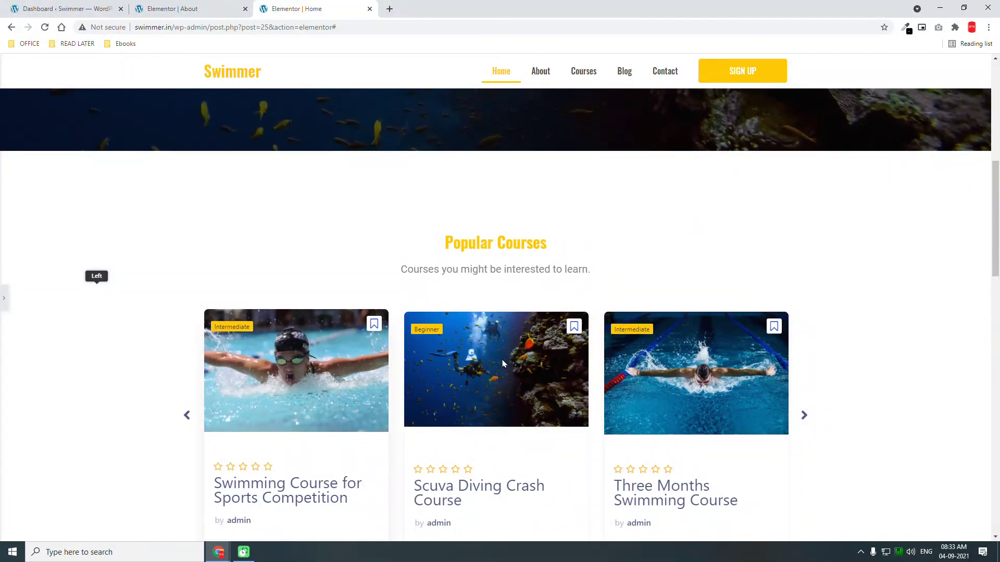
{"action": "scroll", "coordinate": [503, 364], "scroll_direction": "down", "scroll_amount": 3}
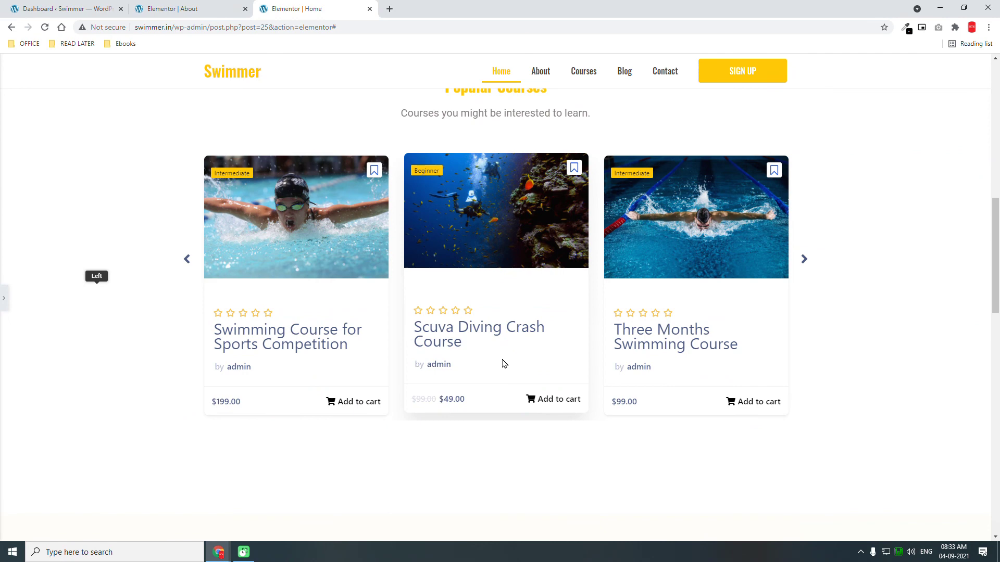
{"action": "scroll", "coordinate": [503, 364], "scroll_direction": "down", "scroll_amount": 2}
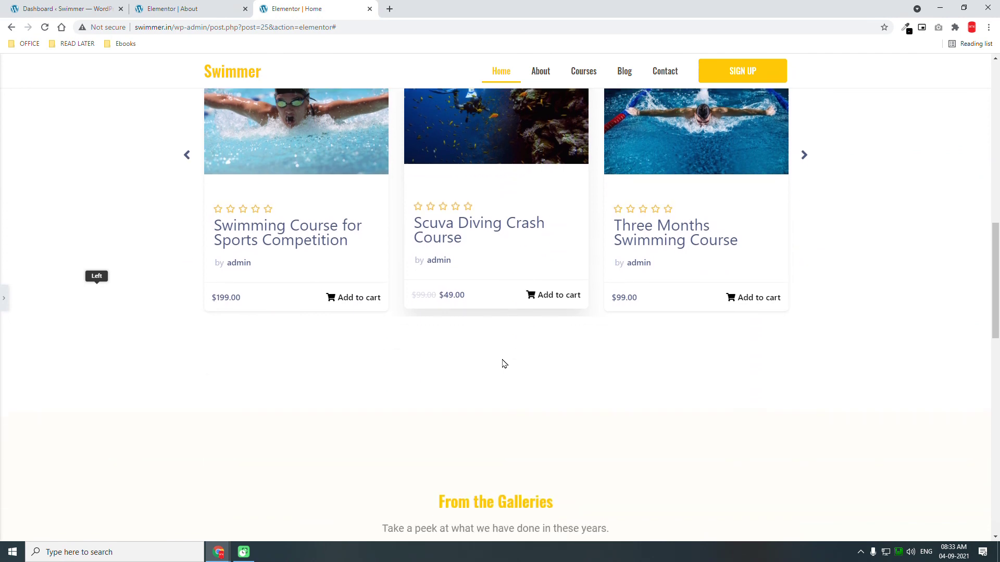
{"action": "scroll", "coordinate": [504, 363], "scroll_direction": "down", "scroll_amount": 2}
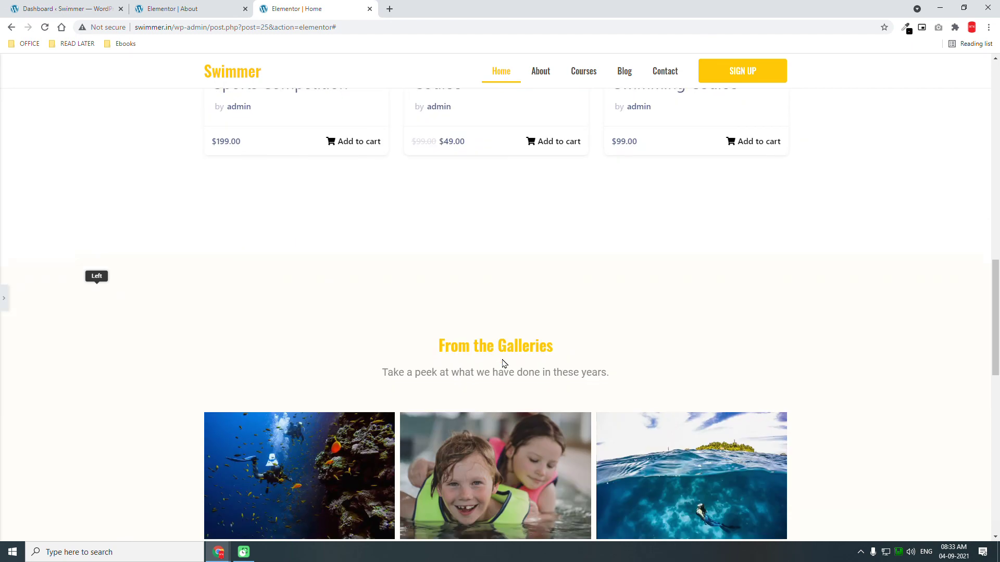
{"action": "scroll", "coordinate": [504, 363], "scroll_direction": "up", "scroll_amount": 2}
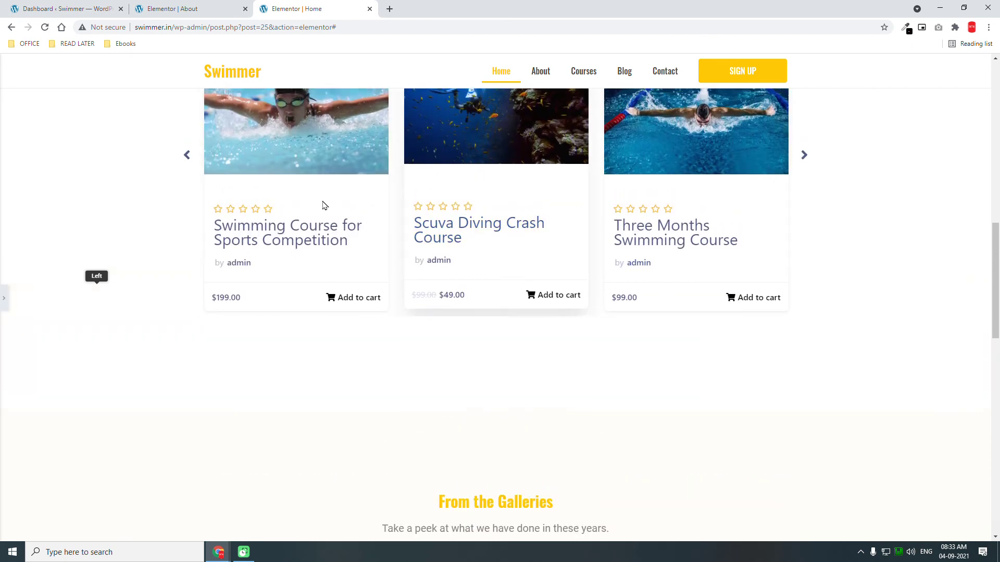
{"action": "scroll", "coordinate": [664, 271], "scroll_direction": "down", "scroll_amount": 4}
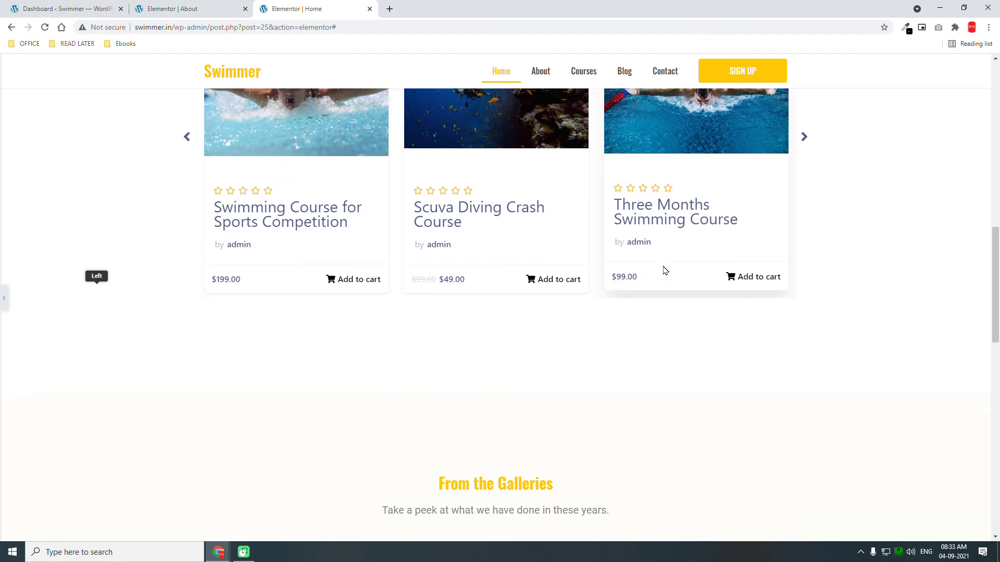
{"action": "scroll", "coordinate": [664, 271], "scroll_direction": "down", "scroll_amount": 1}
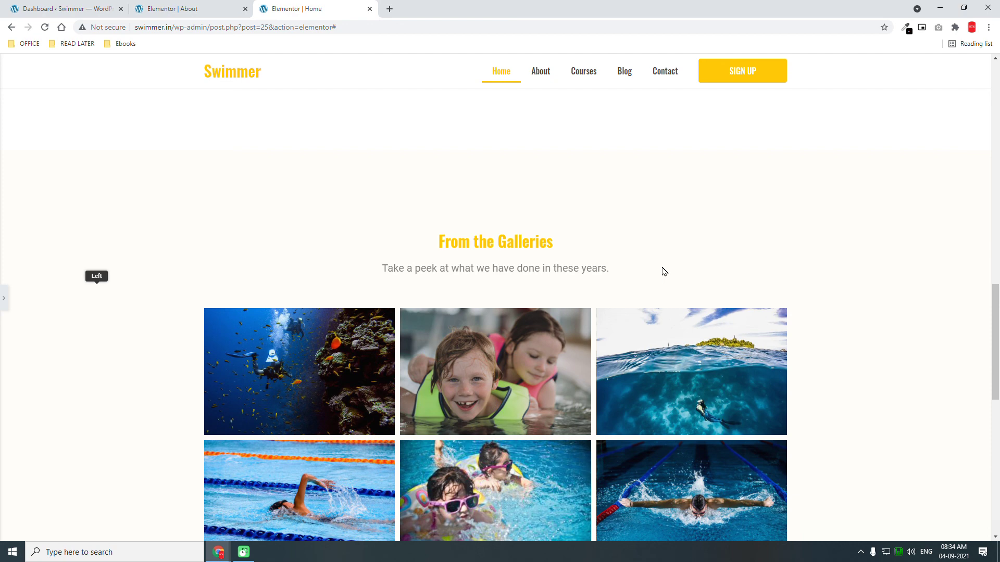
{"action": "scroll", "coordinate": [664, 271], "scroll_direction": "down", "scroll_amount": 8}
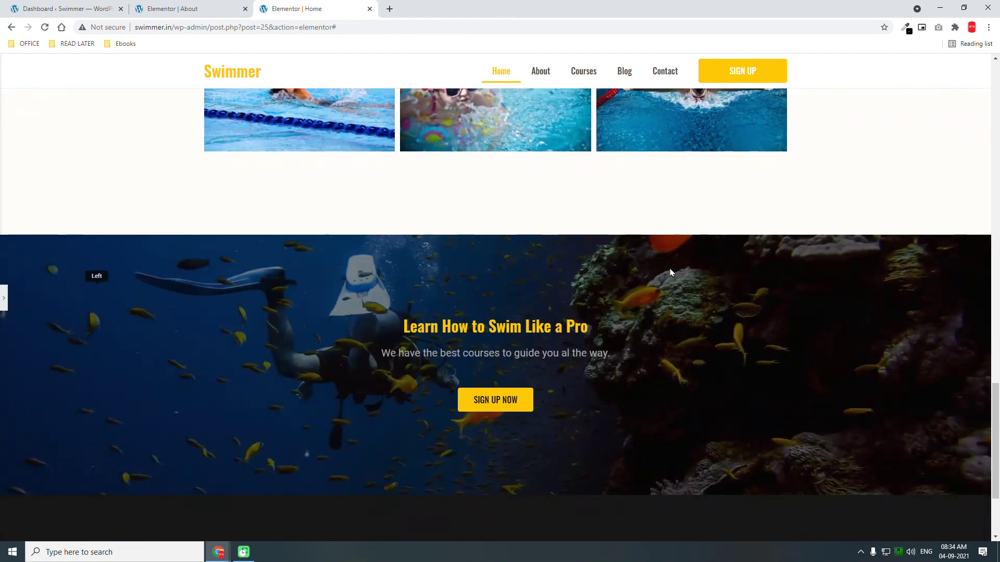
{"action": "scroll", "coordinate": [671, 273], "scroll_direction": "down", "scroll_amount": 2}
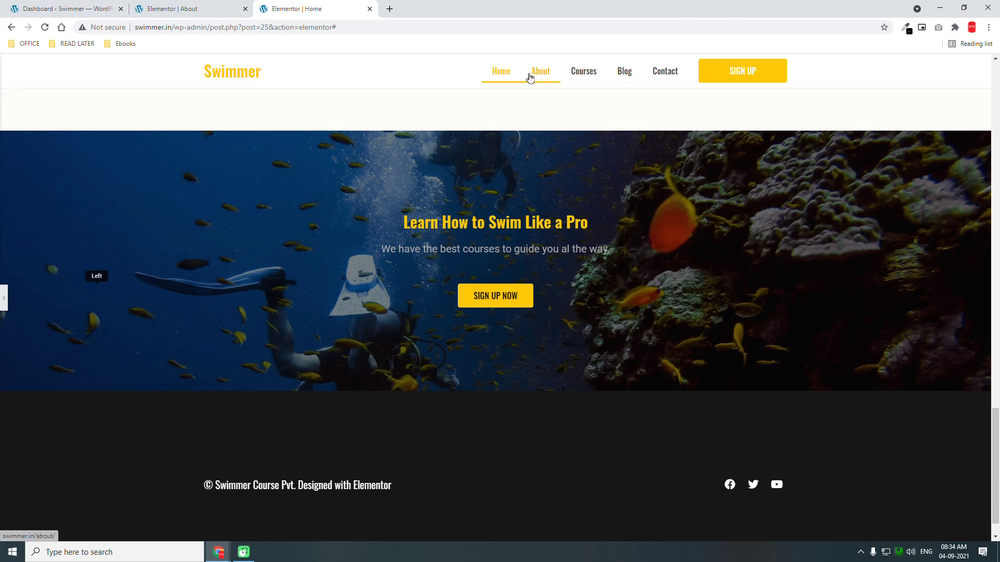
{"action": "scroll", "coordinate": [651, 94], "scroll_direction": "down", "scroll_amount": 1}
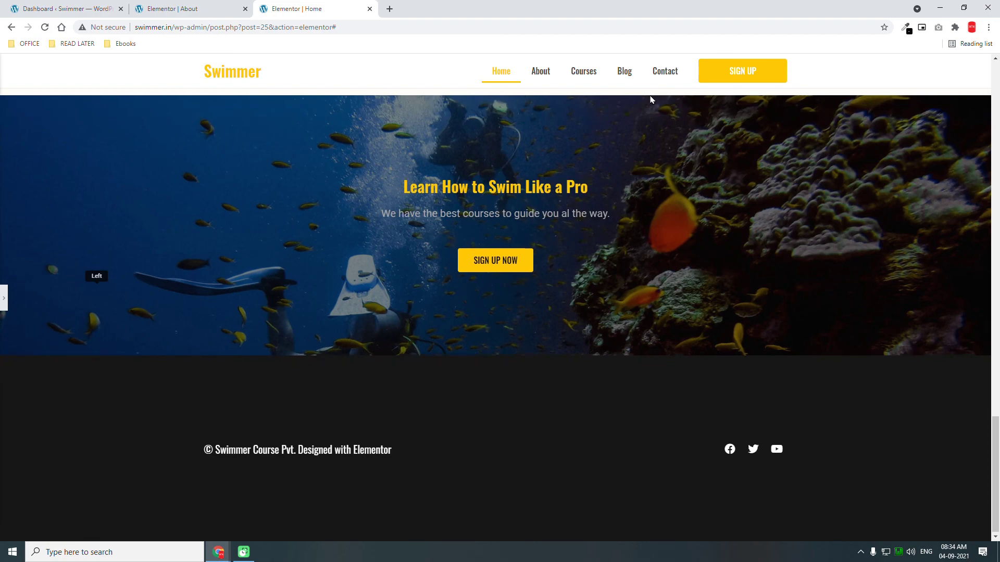
{"action": "scroll", "coordinate": [650, 99], "scroll_direction": "up", "scroll_amount": 20}
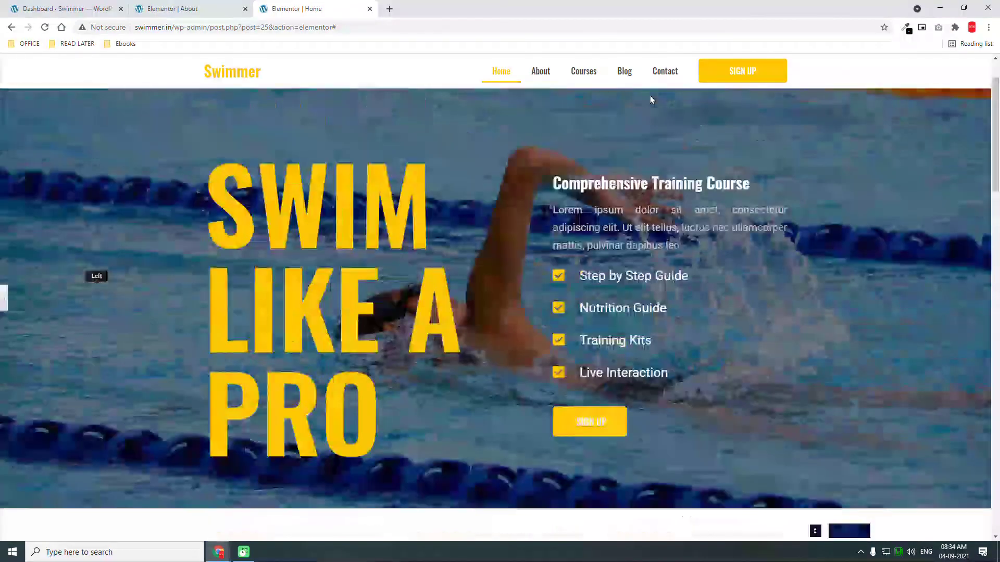